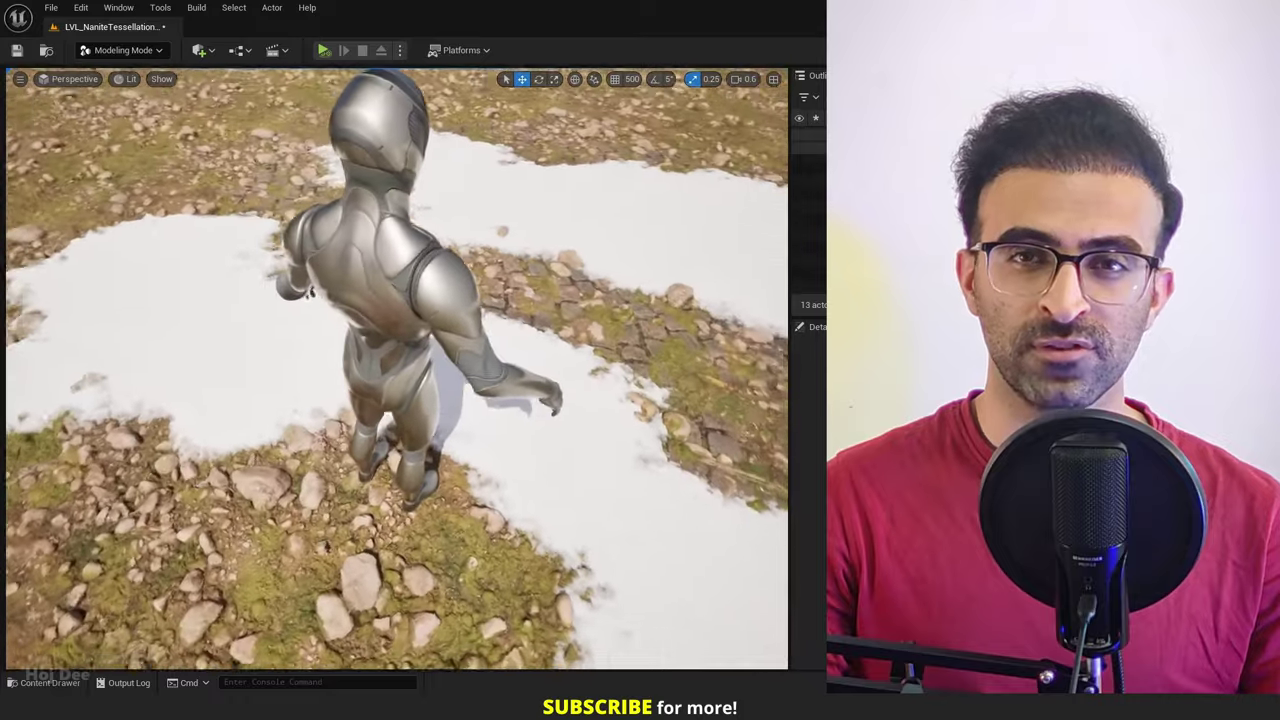
alt+drag(397, 368, 637, 368)
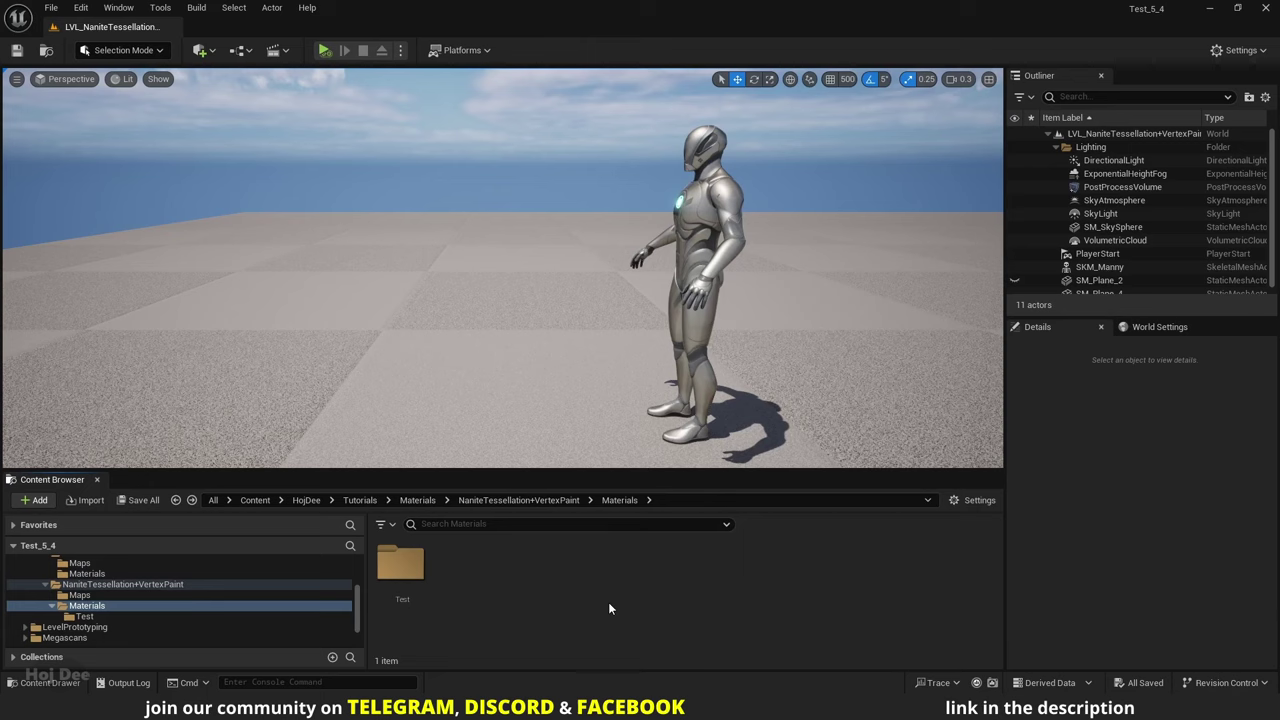
- Create a new material asset named Material in the NaniteTessellation+VertexPaint Materials folder
right_click(608, 602)
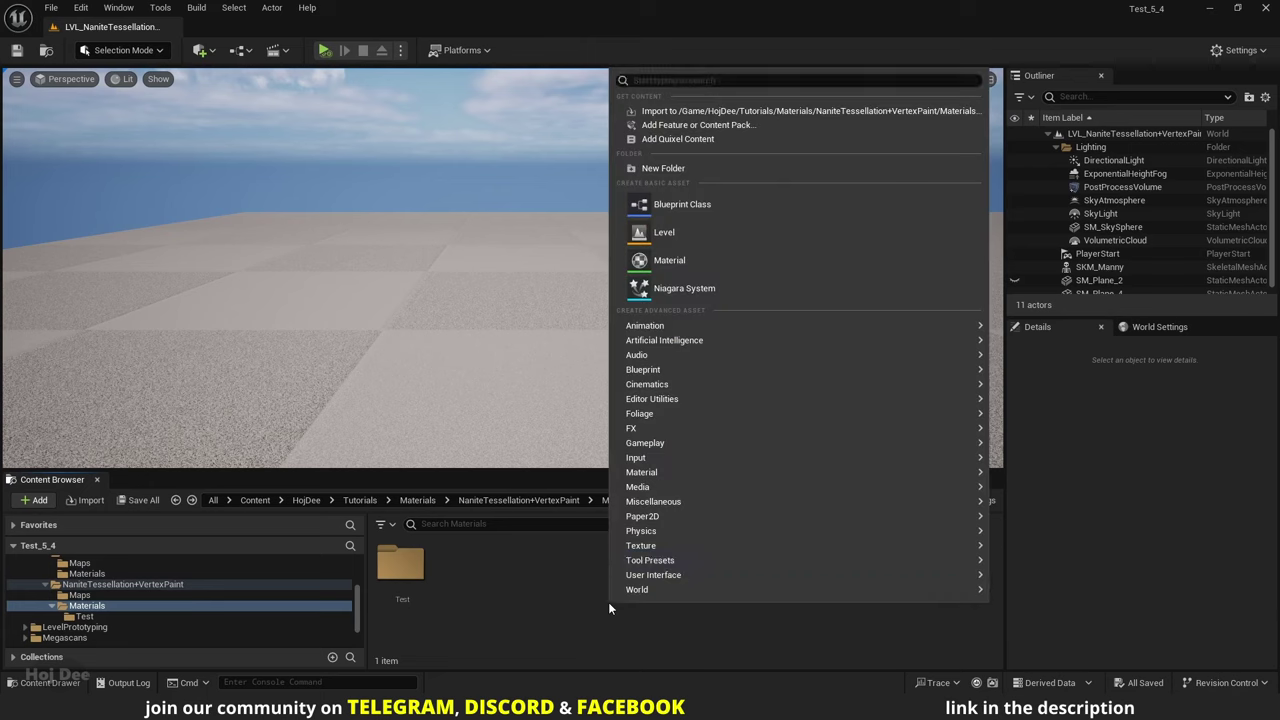
click(670, 262)
text(Material)
key(Return)
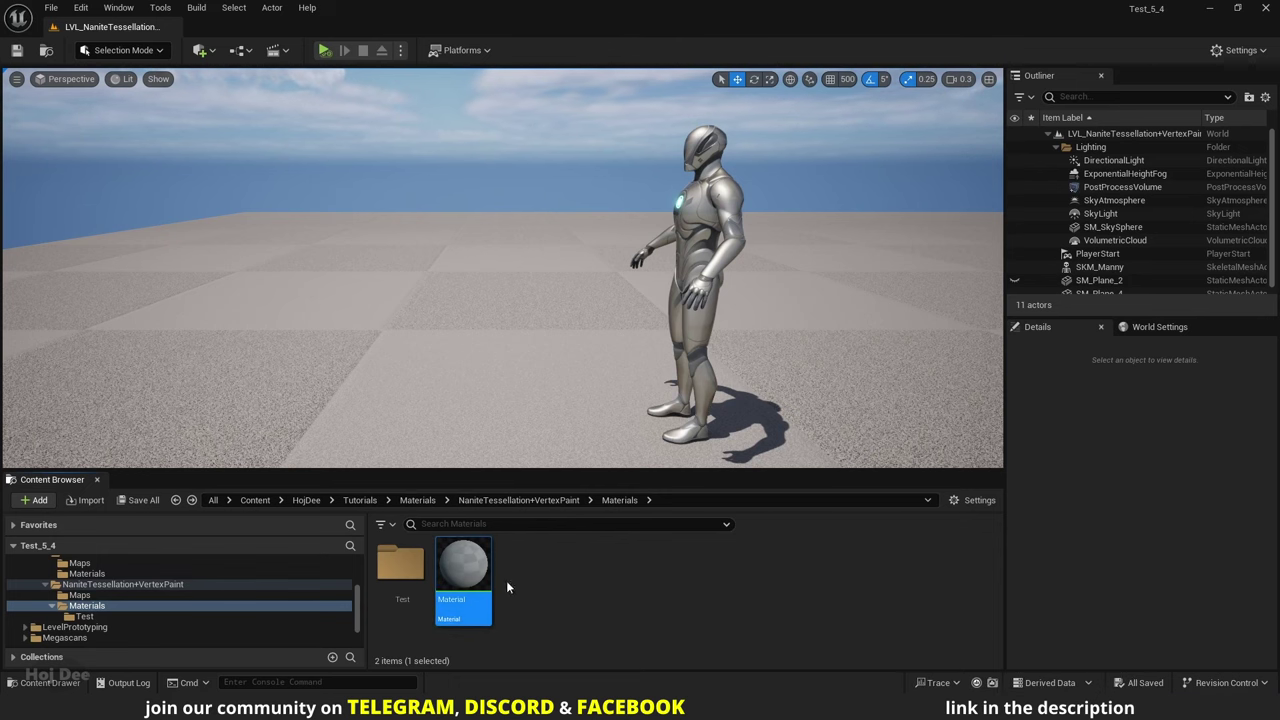
- Open the new material and maximize its editor window with the output node in view
drag(1254, 290, 659, 165)
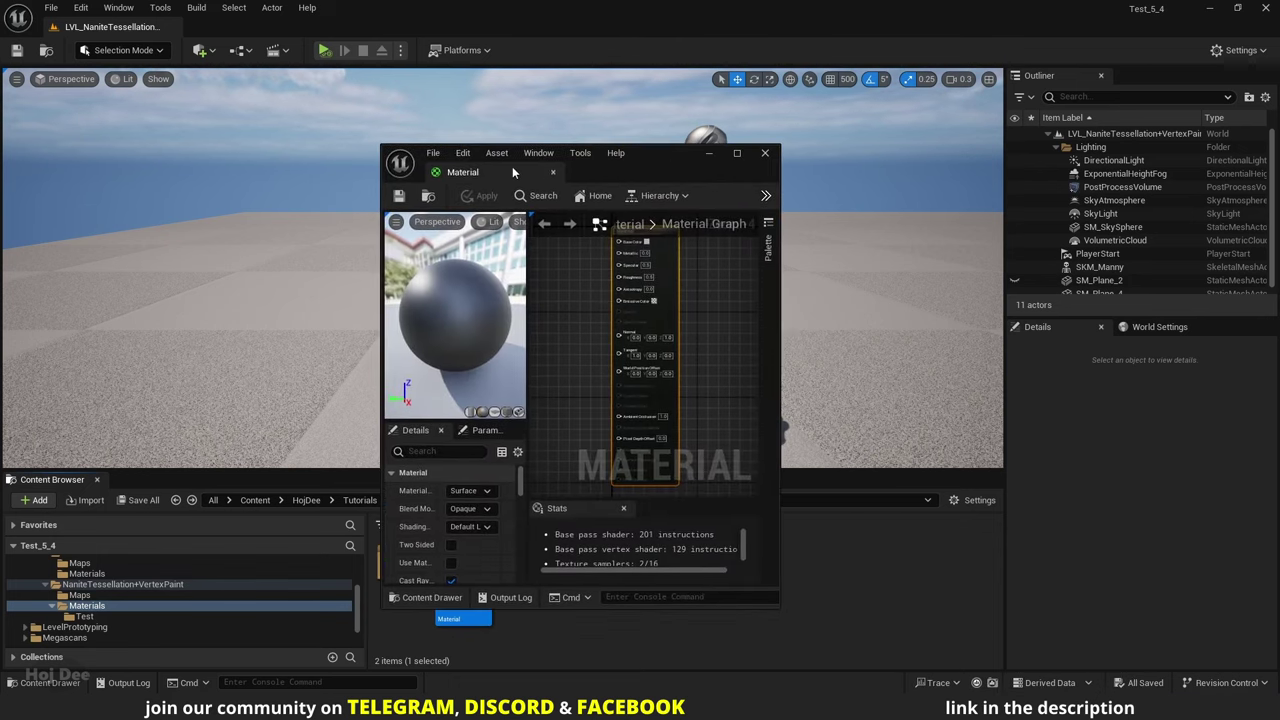
double_click(640, 156)
right_drag(514, 193, 864, 322)
scroll(849, 294, up, 2)
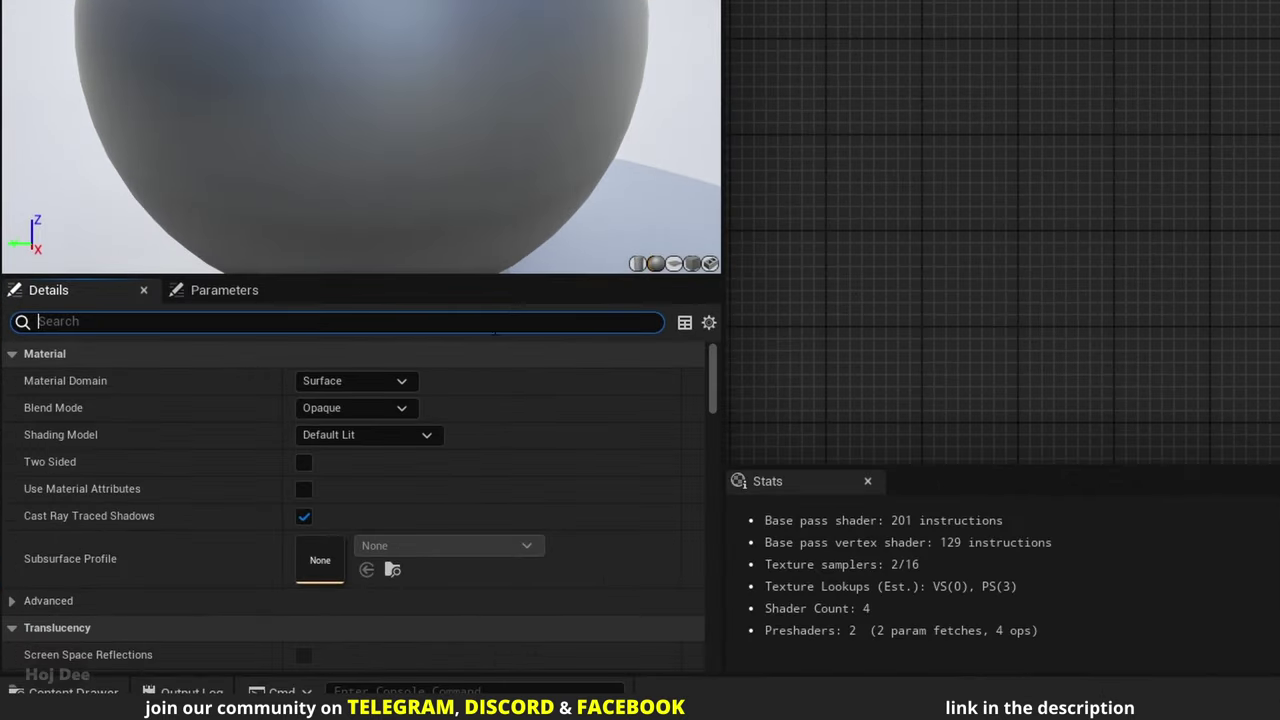
- Find the material's Nanite properties and turn on Enable Tessellation and Used with Nanite
click(507, 316)
text(nanite)
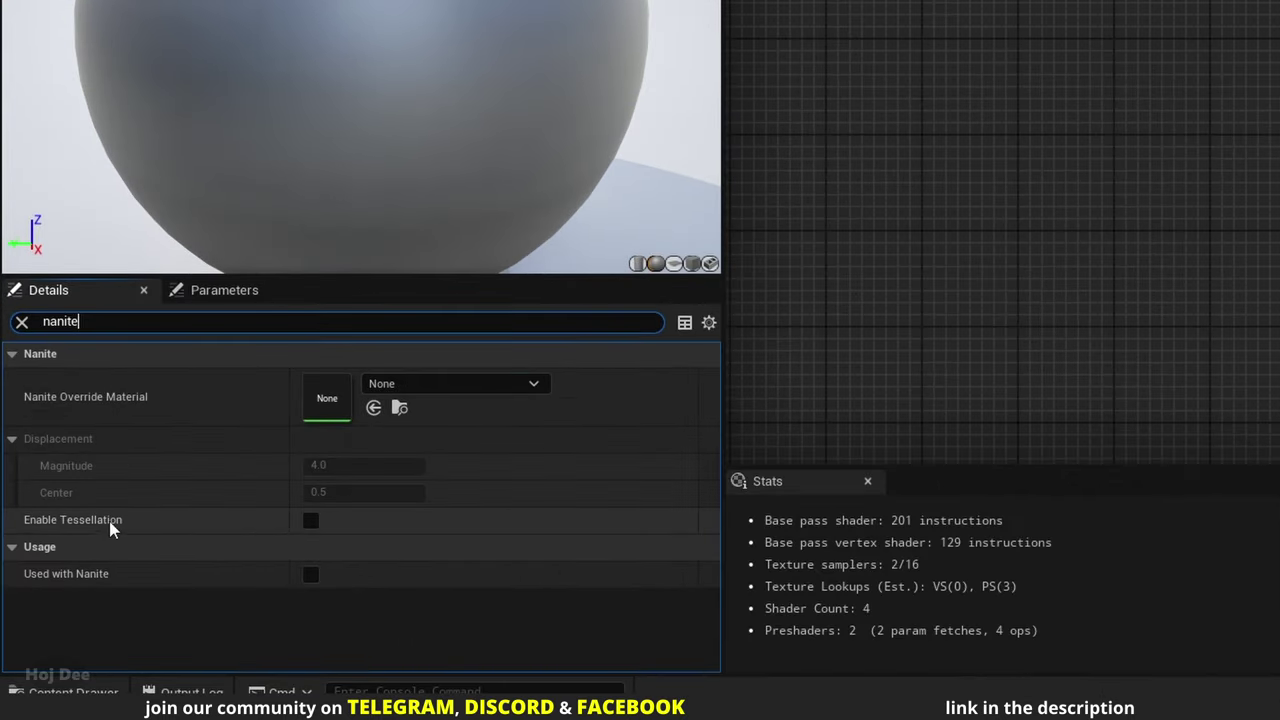
click(310, 524)
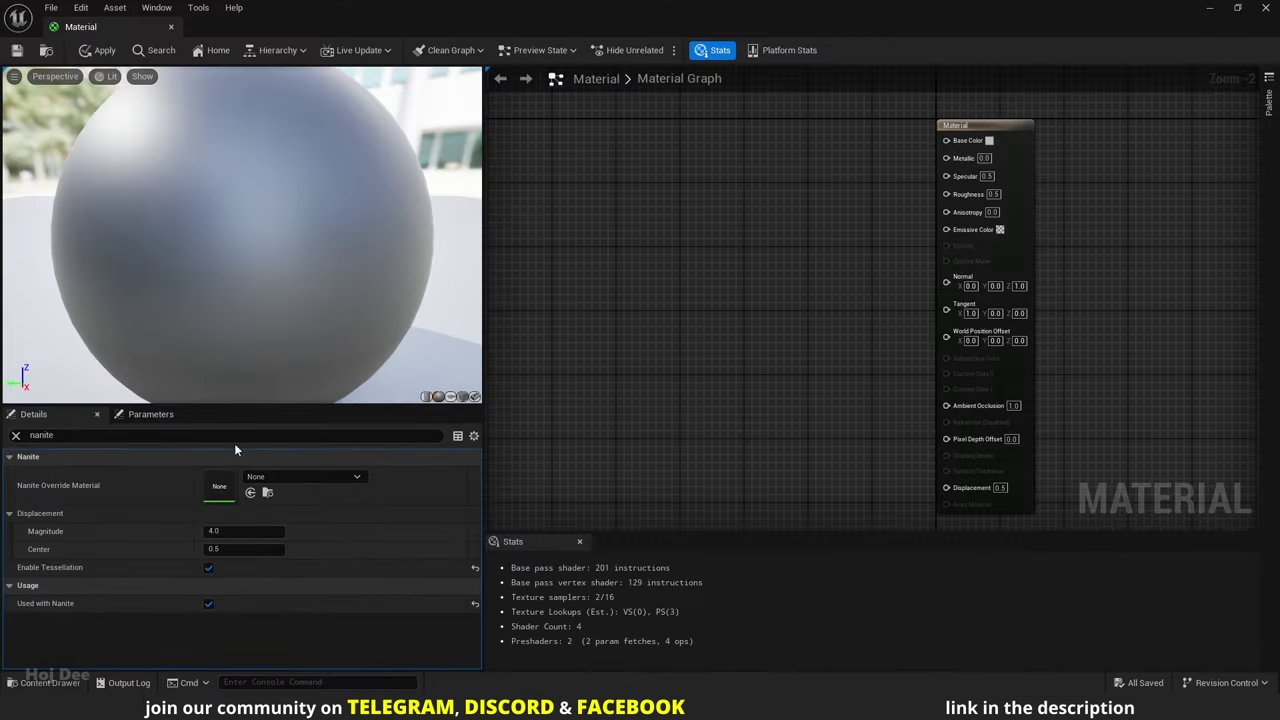
click(16, 437)
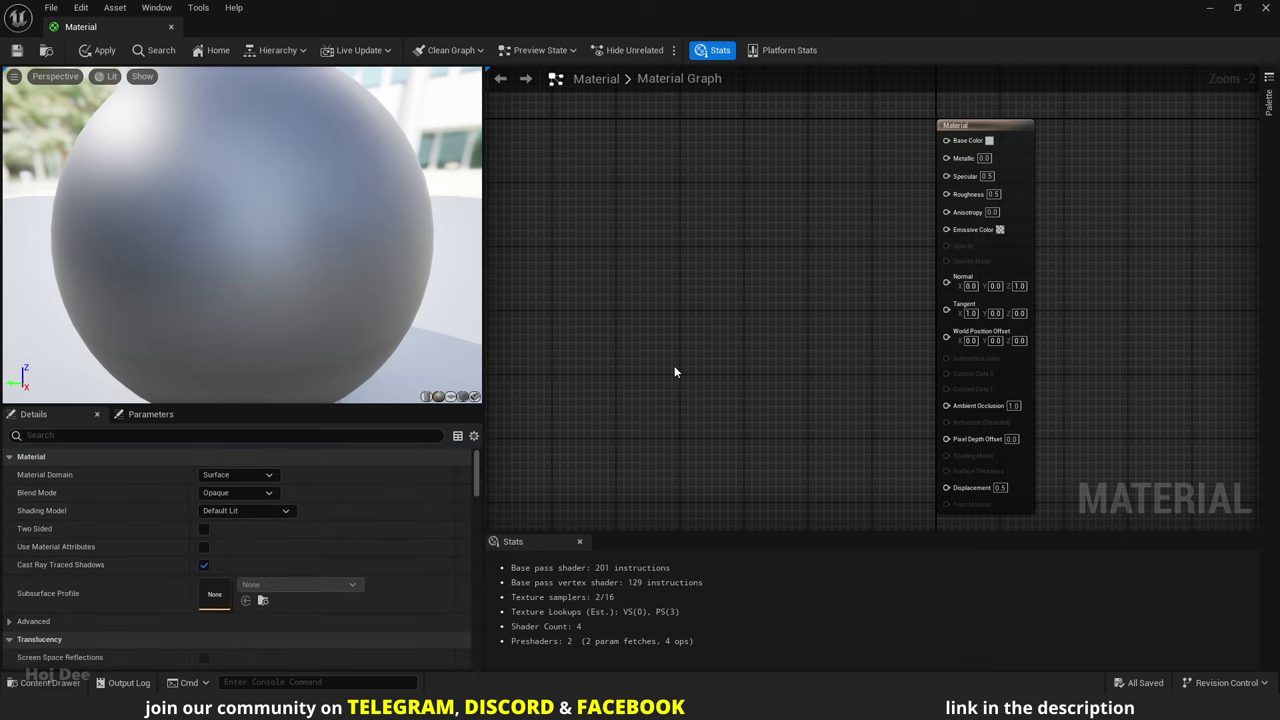
- Add the three Mossy_Rocky_Ground surface textures to the material graph as texture samples
key(ctrl+space)
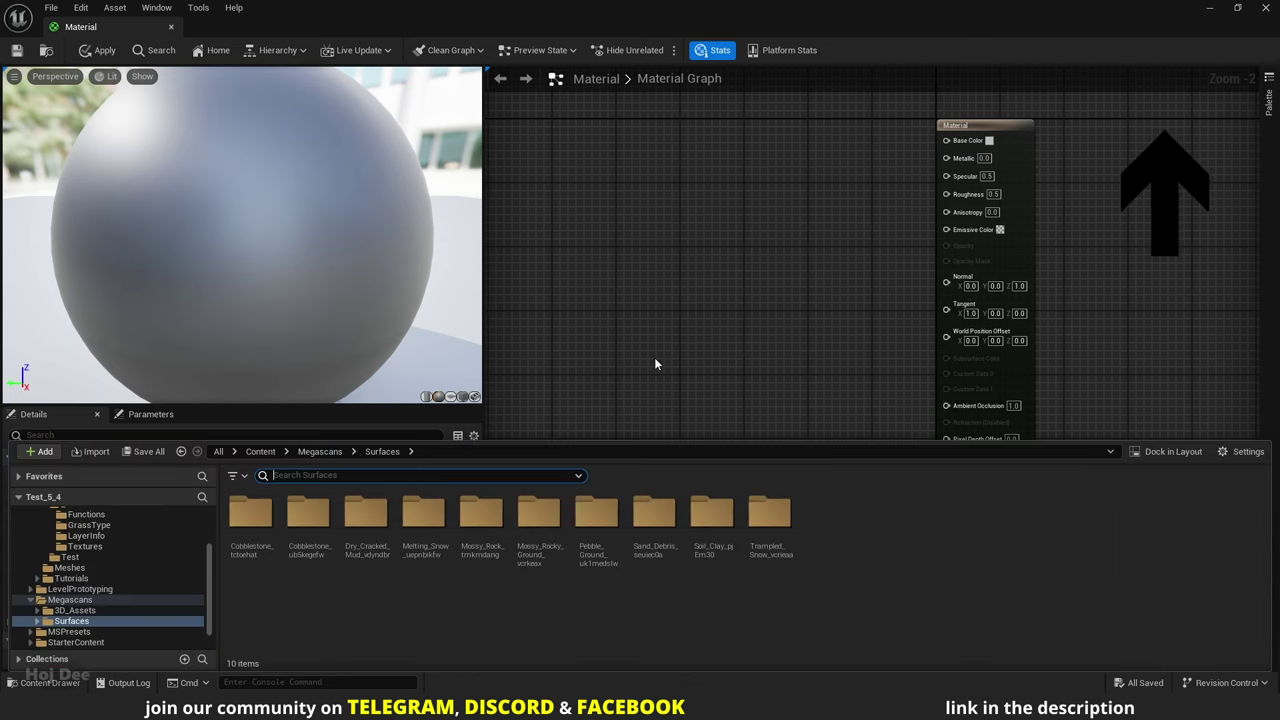
double_click(536, 548)
click(314, 527)
shift+click(436, 528)
drag(436, 527, 582, 166)
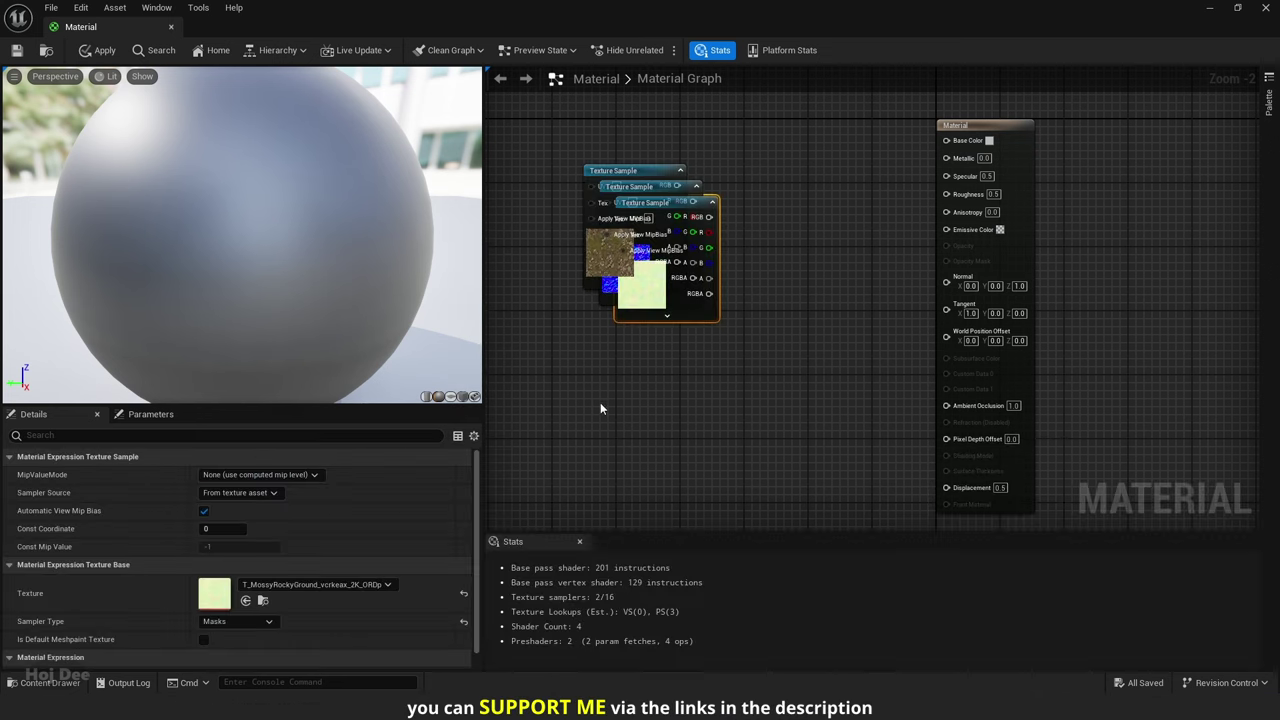
- Add the three Melting_Snow surface textures to the graph below the mossy ground samples
key(ctrl+space)
click(100, 561)
click(308, 525)
drag(312, 525, 560, 374)
right_drag(575, 370, 632, 173)
- Add the three Cobblestone_ub5kegefw surface textures to the graph below the snow samples
key(ctrl+space)
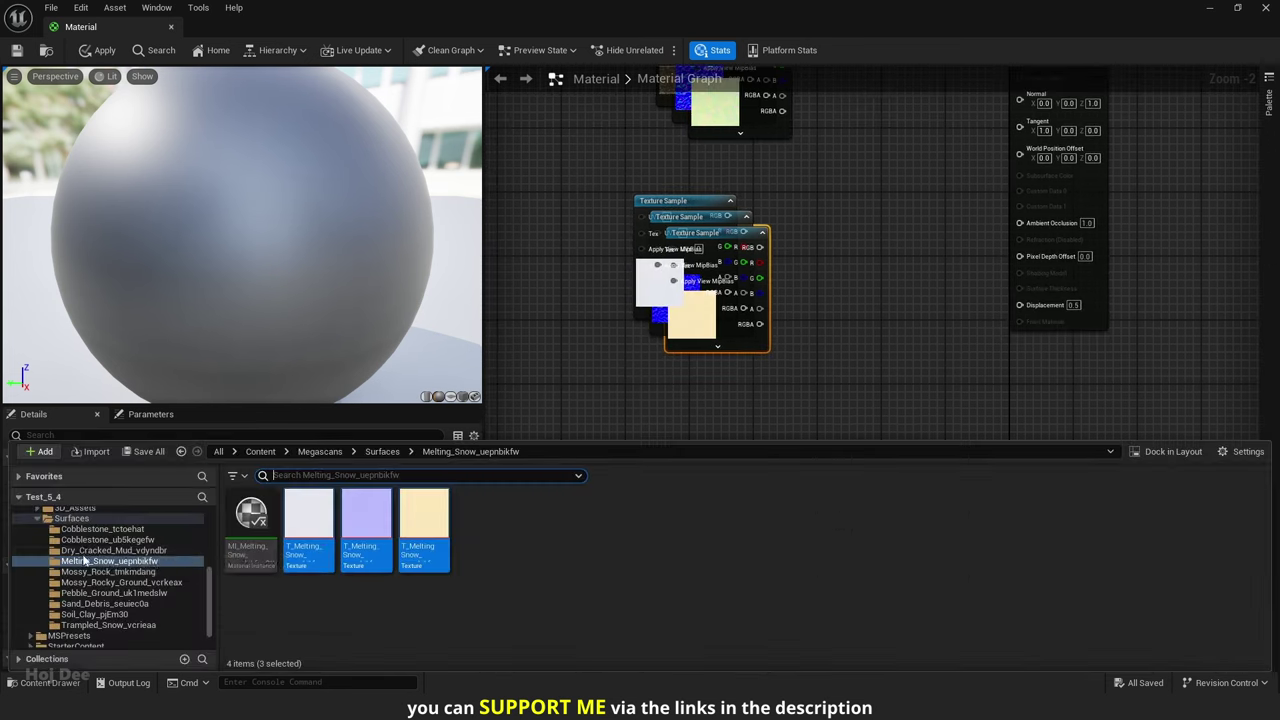
click(101, 529)
click(107, 540)
click(319, 535)
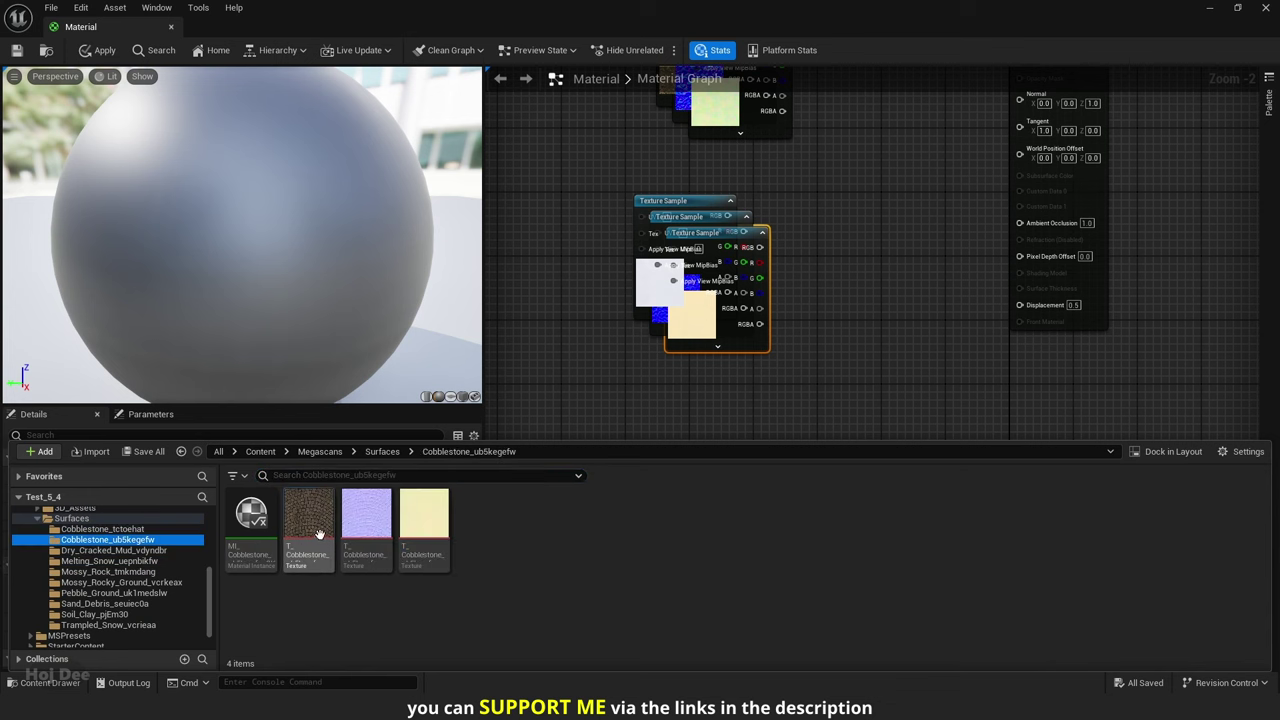
drag(322, 535, 628, 412)
right_drag(594, 370, 631, 376)
scroll(631, 376, down, 3)
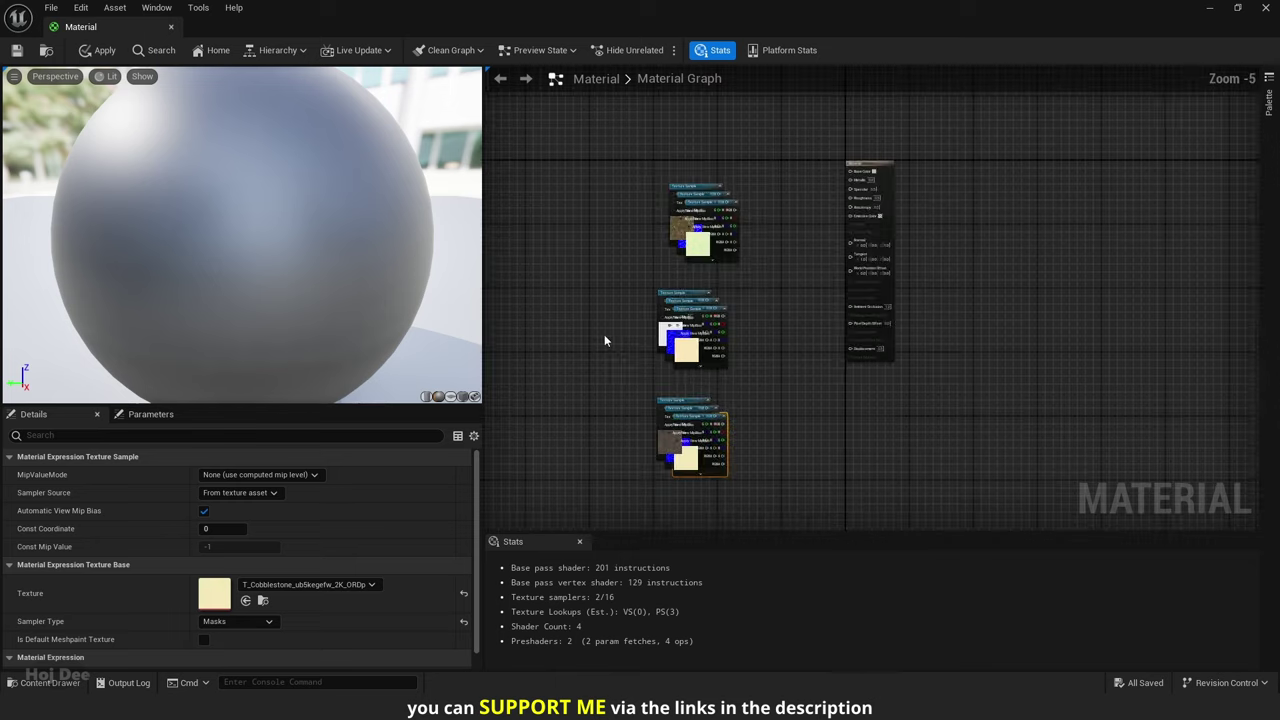
- Arrange the nine texture samples in one column, grouped as mossy ground, cobblestone and snow, each ordered color, mask, normal
right_drag(604, 334, 787, 280)
scroll(787, 280, up, 2)
drag(975, 208, 1150, 398)
drag(1067, 253, 735, 98)
scroll(684, 125, up, 2)
click(855, 310)
right_drag(845, 157, 892, 241)
drag(874, 265, 812, 340)
drag(842, 243, 795, 486)
scroll(795, 486, down, 3)
right_drag(795, 486, 629, 120)
drag(984, 372, 900, 432)
right_drag(904, 426, 984, 352)
drag(986, 309, 705, 380)
scroll(688, 200, up, 1)
click(690, 200)
drag(757, 331, 880, 414)
drag(757, 388, 700, 342)
drag(857, 320, 720, 457)
scroll(748, 290, down, 3)
drag(911, 217, 854, 305)
drag(880, 240, 738, 427)
scroll(778, 410, up, 5)
right_drag(775, 423, 932, 268)
click(785, 313)
drag(785, 313, 765, 337)
right_drag(865, 362, 886, 280)
drag(886, 270, 822, 403)
right_drag(908, 291, 988, 141)
drag(958, 104, 911, 406)
click(928, 340)
scroll(928, 340, down, 8)
right_drag(928, 340, 846, 421)
drag(890, 110, 795, 475)
drag(818, 446, 709, 388)
click(757, 296)
right_drag(733, 207, 809, 354)
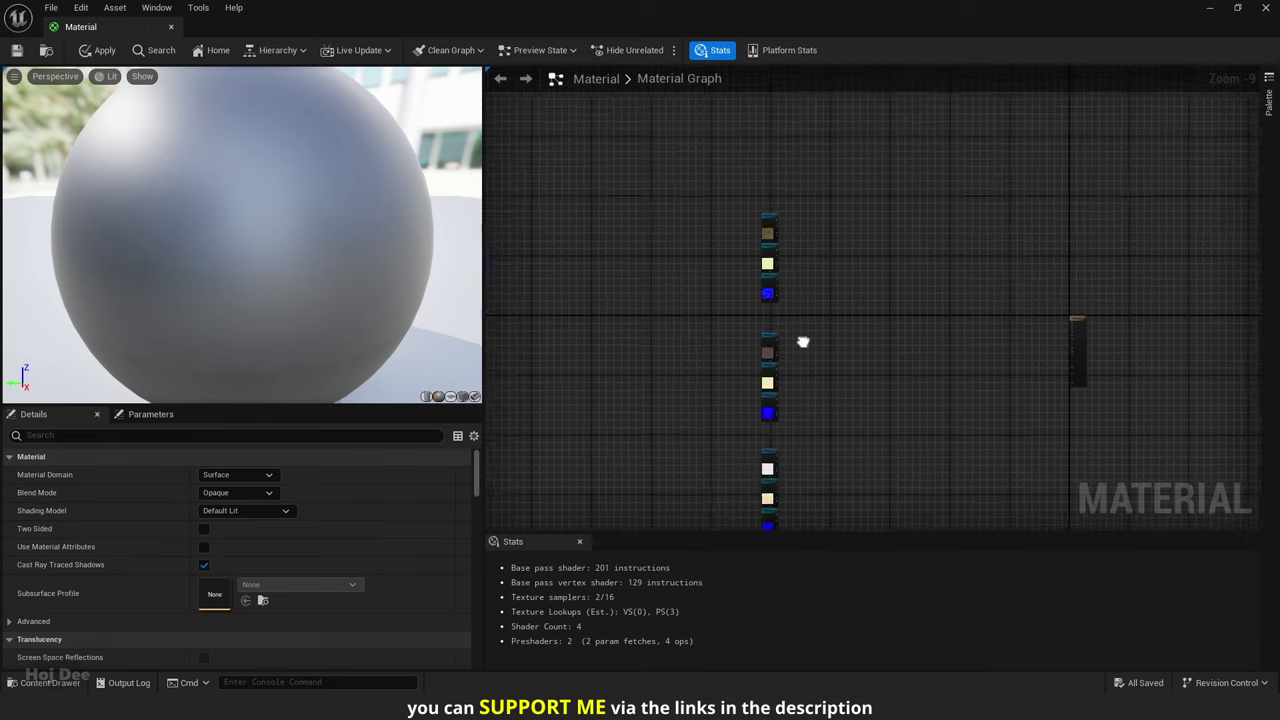
- Close the Stats view and add a SetMaterialAttributes node beside the mossy ground textures
scroll(786, 297, up, 8)
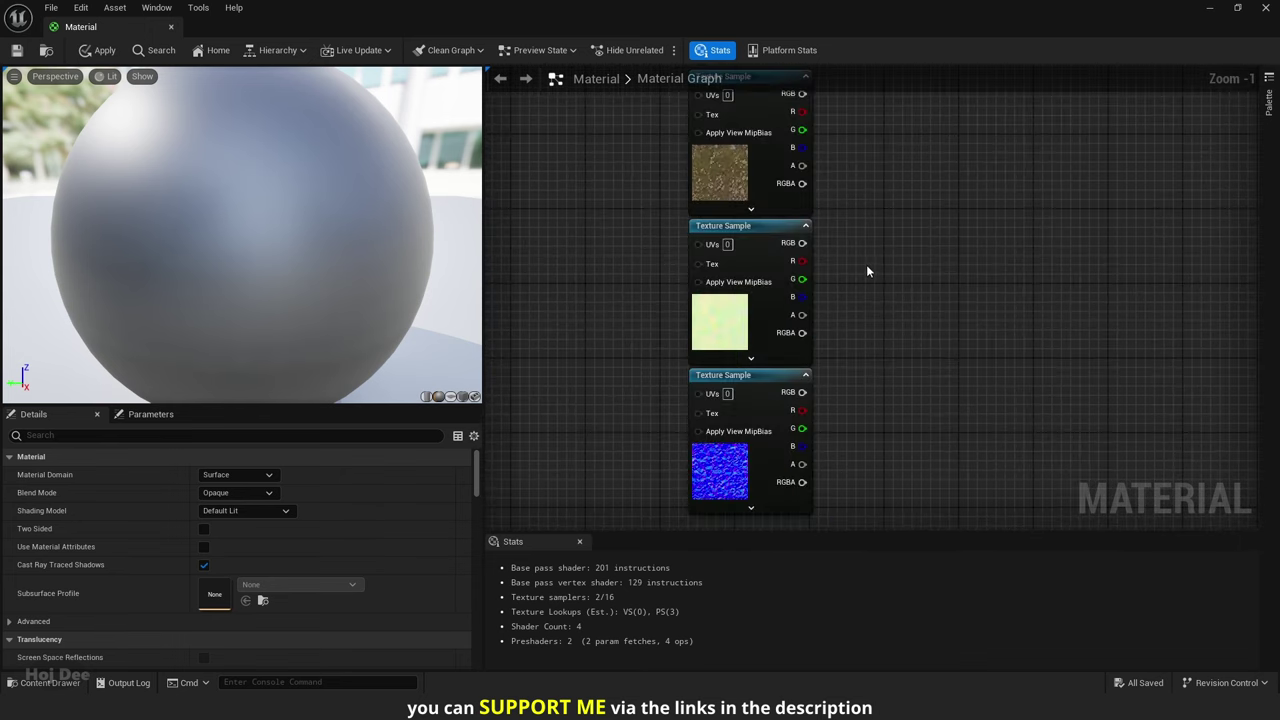
scroll(866, 266, down, 1)
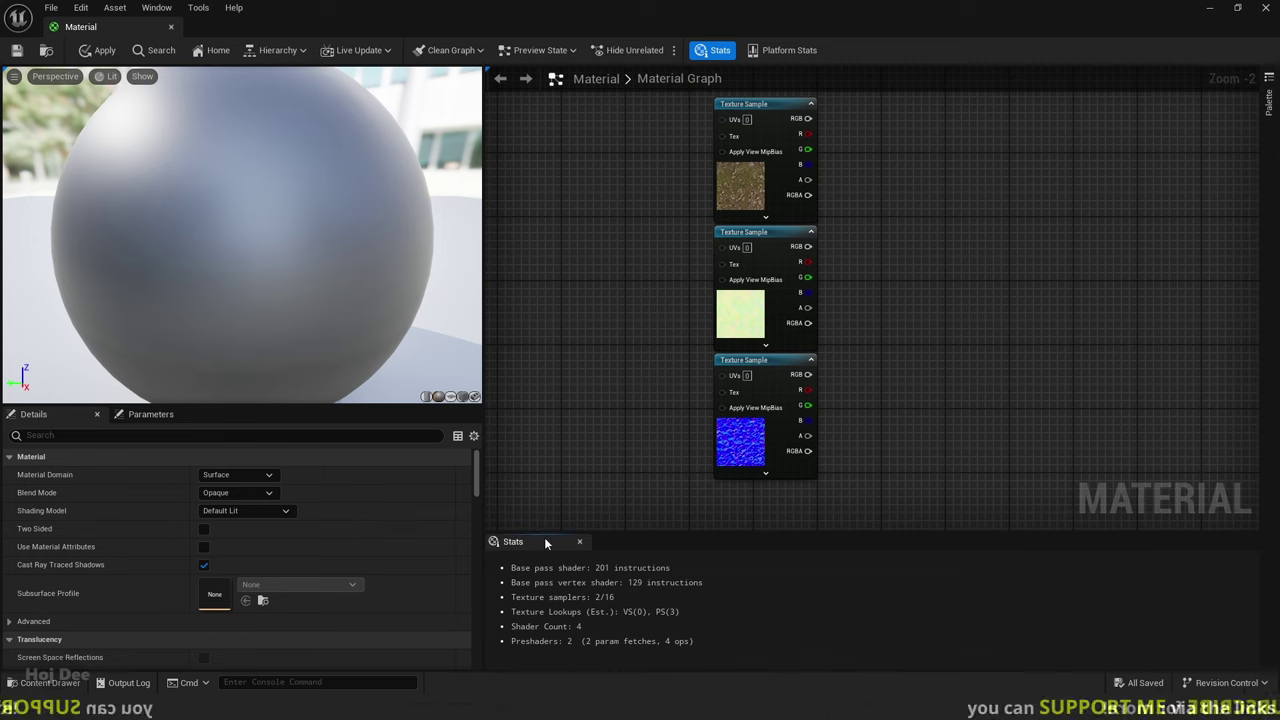
click(579, 541)
right_click(904, 245)
text(set materia)
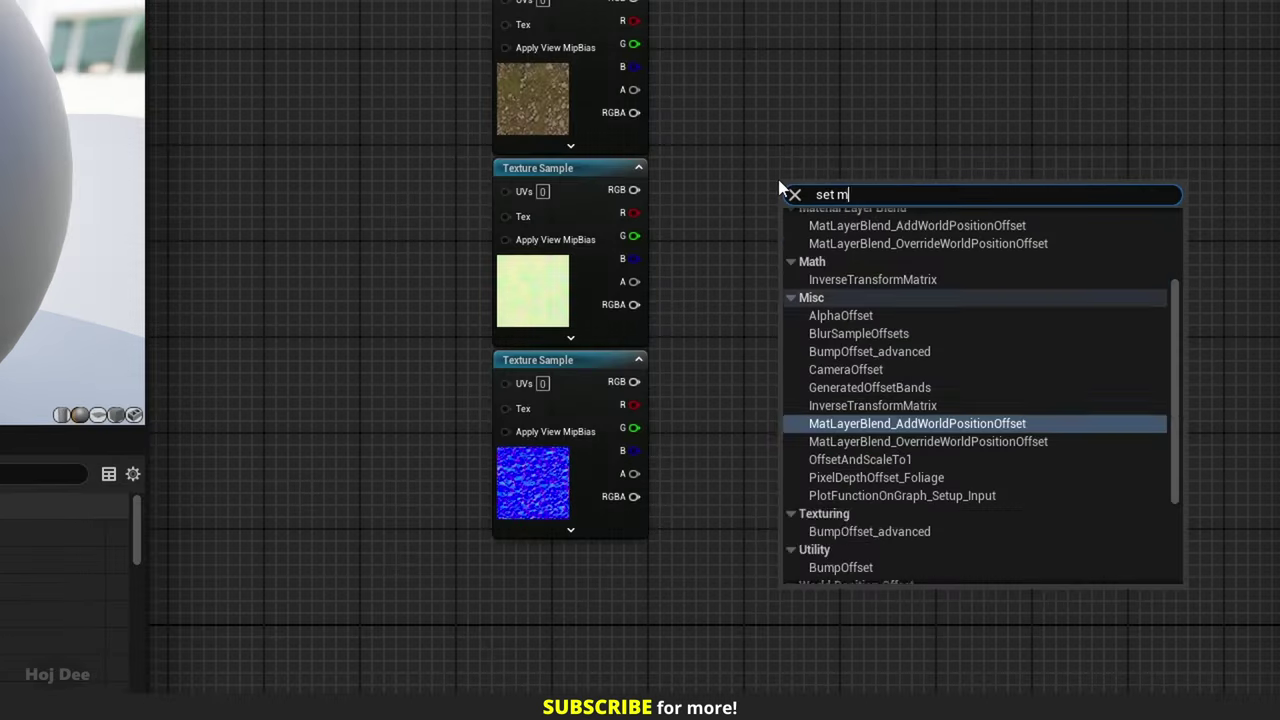
key(Return)
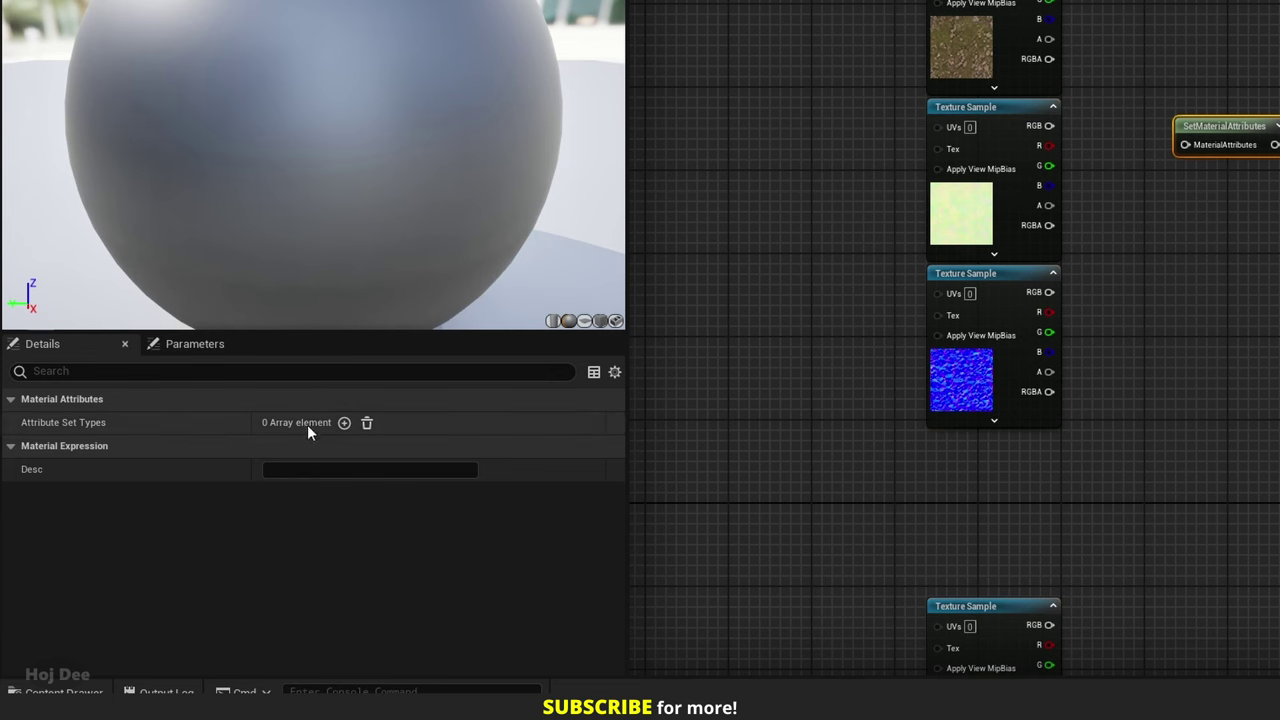
- Give the SetMaterialAttributes node four attribute inputs: Base Color, Roughness, Normal and Displacement
click(344, 422)
click(344, 422)
click(344, 422)
click(344, 422)
click(319, 475)
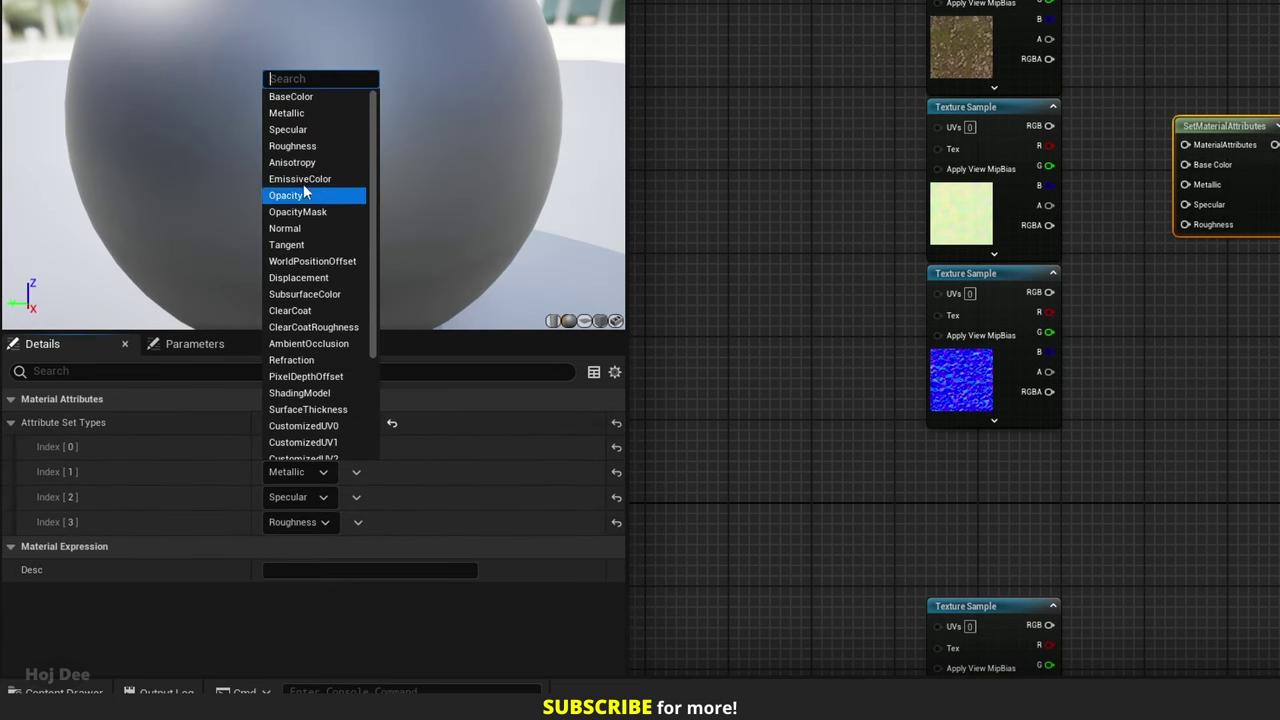
click(298, 142)
click(324, 497)
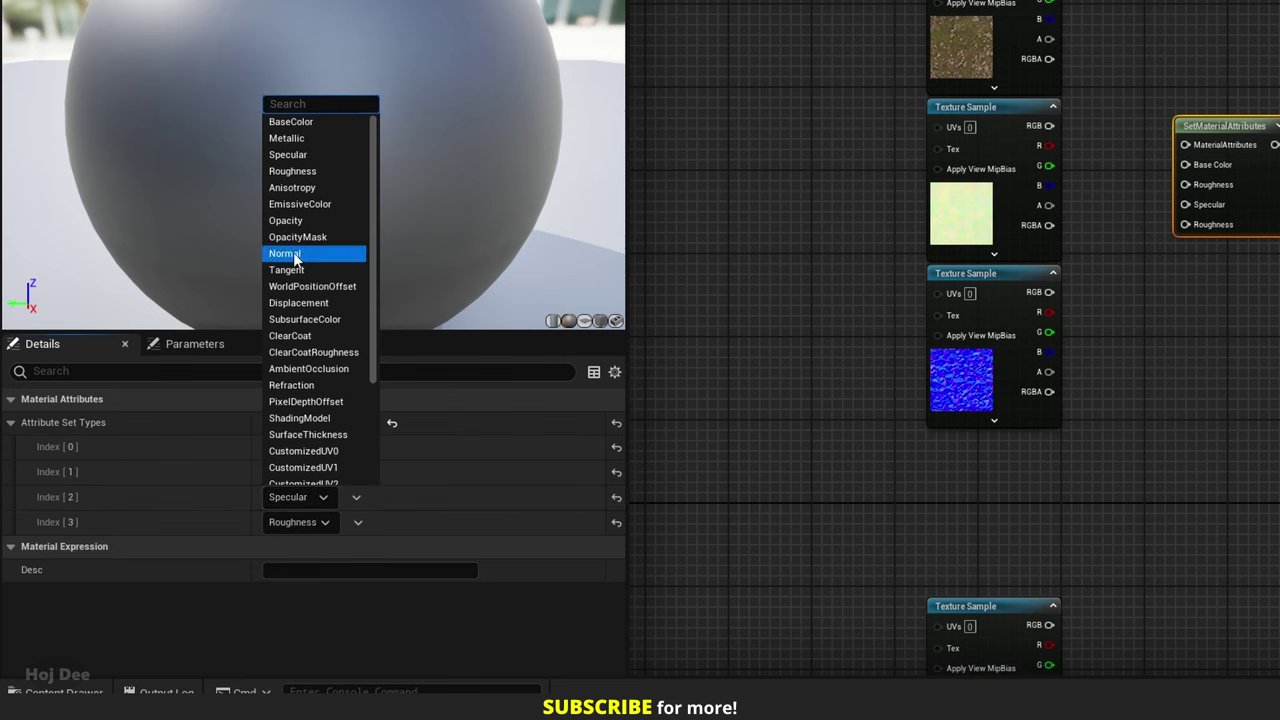
click(296, 256)
click(316, 524)
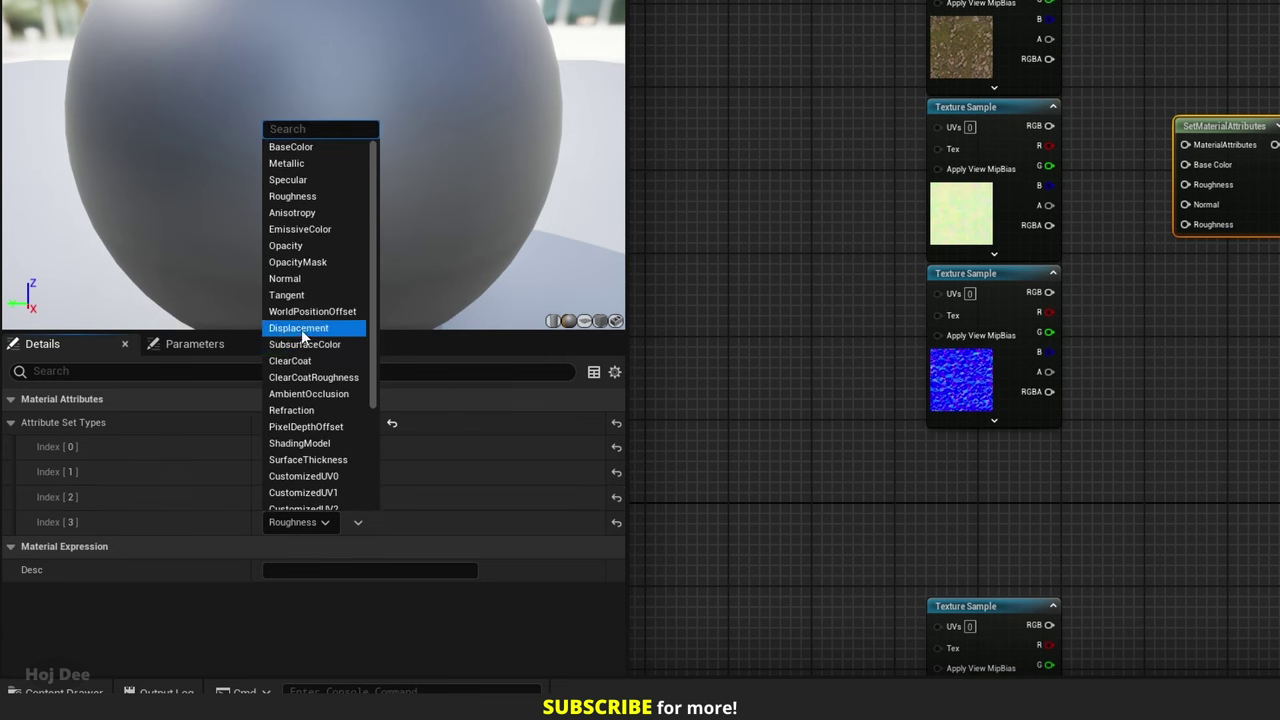
click(301, 329)
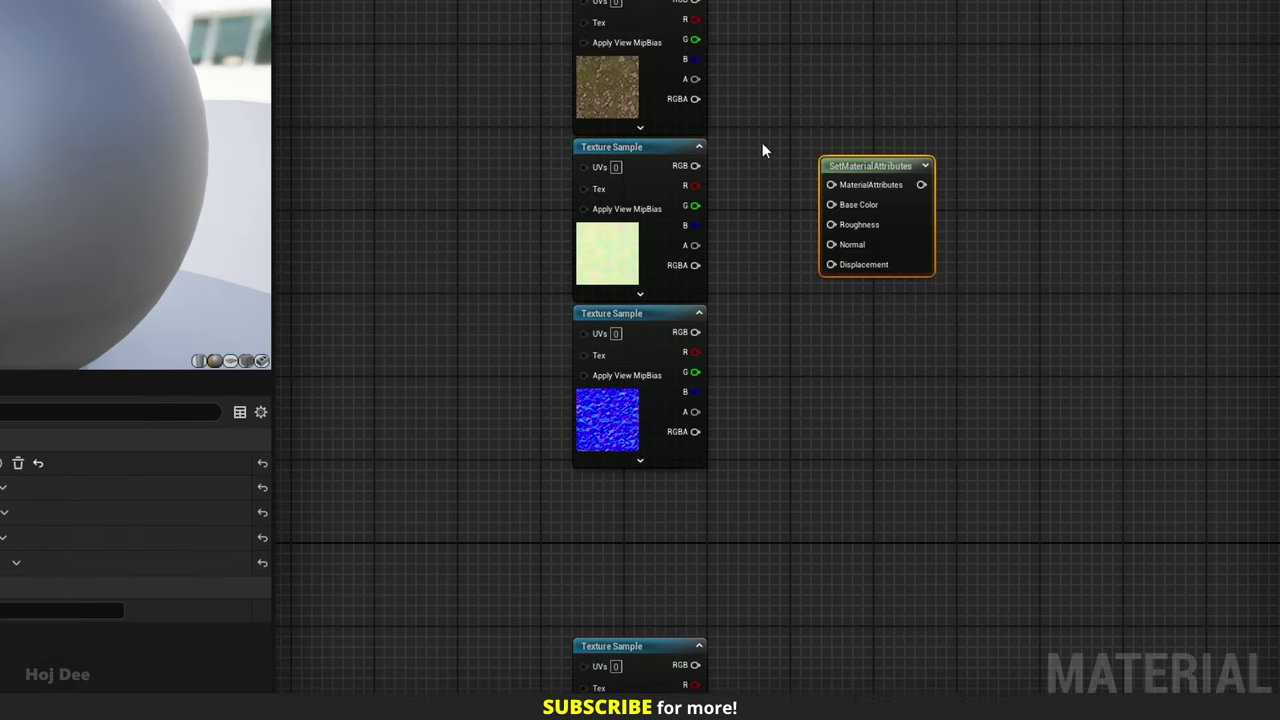
- Wire the mossy ground textures into SetMaterialAttributes: color to Base Color, normal map to Normal, mask green to Roughness, mask blue to Displacement
right_drag(762, 150, 708, 222)
scroll(680, 130, up, 2)
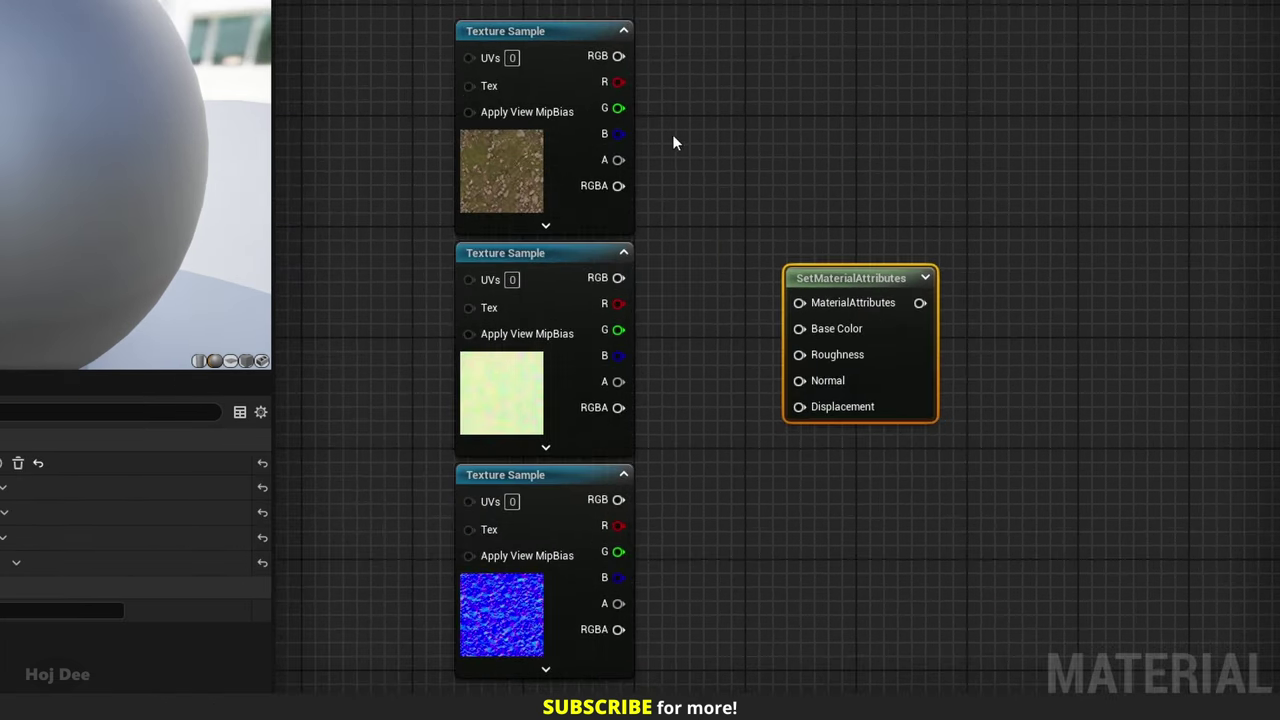
drag(618, 56, 799, 328)
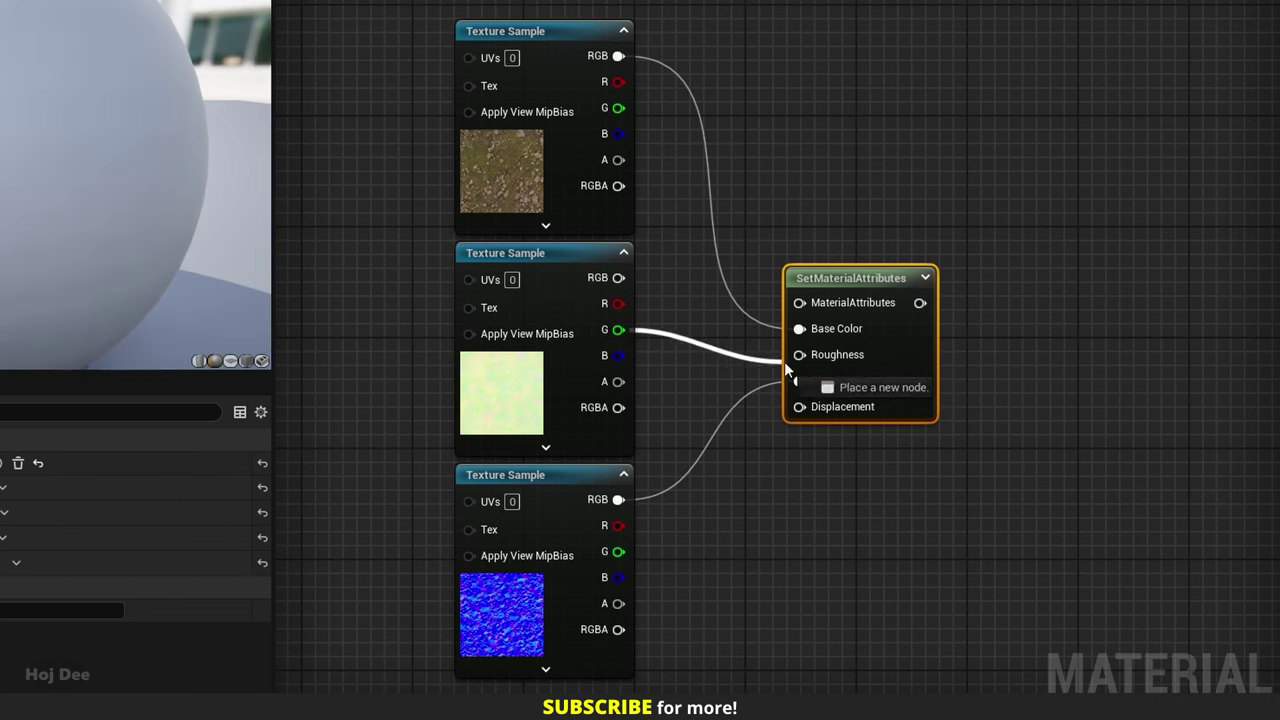
- Open the mossy ground mask texture and examine its green and blue channels separately, then close it
click(530, 390)
double_click(214, 592)
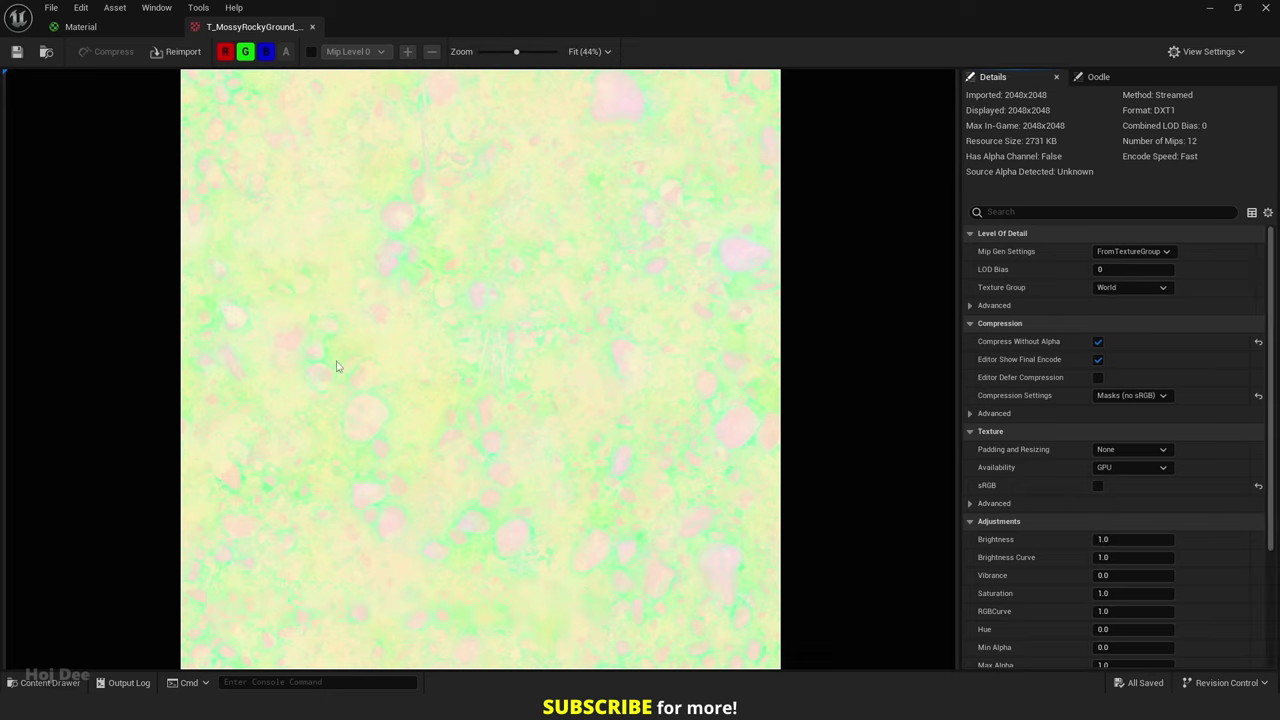
click(225, 51)
click(265, 51)
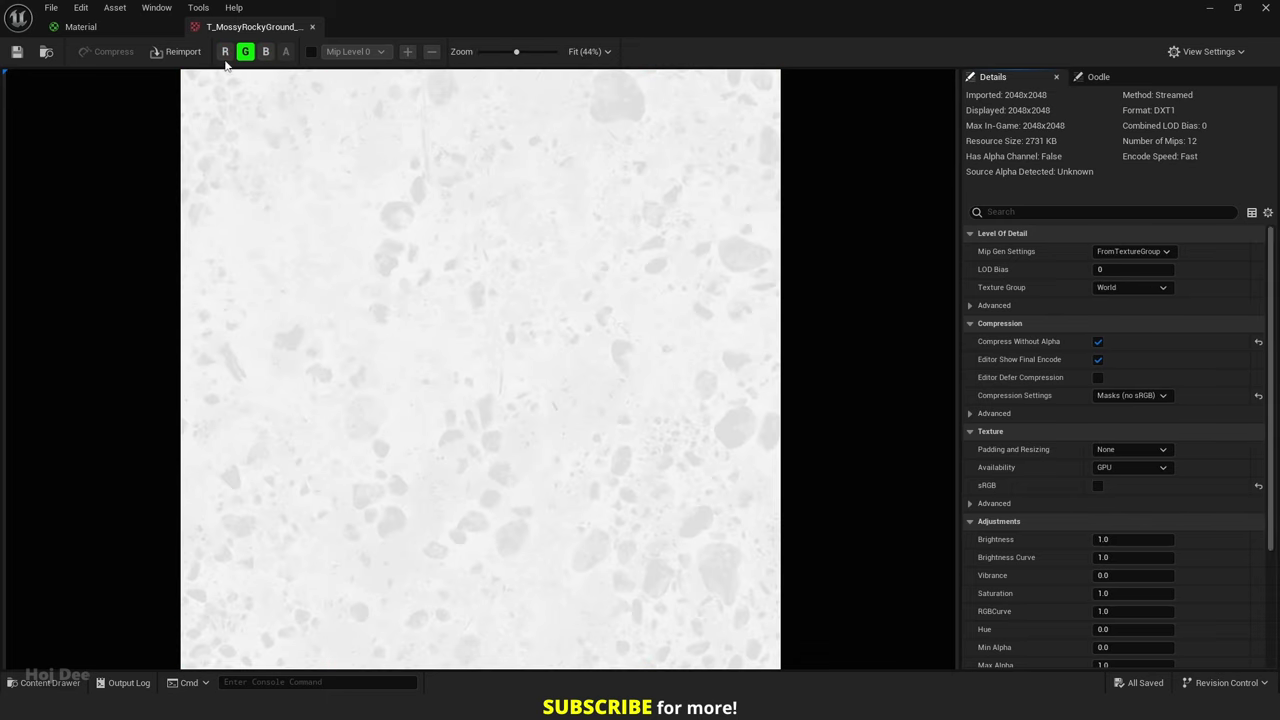
click(245, 51)
click(265, 51)
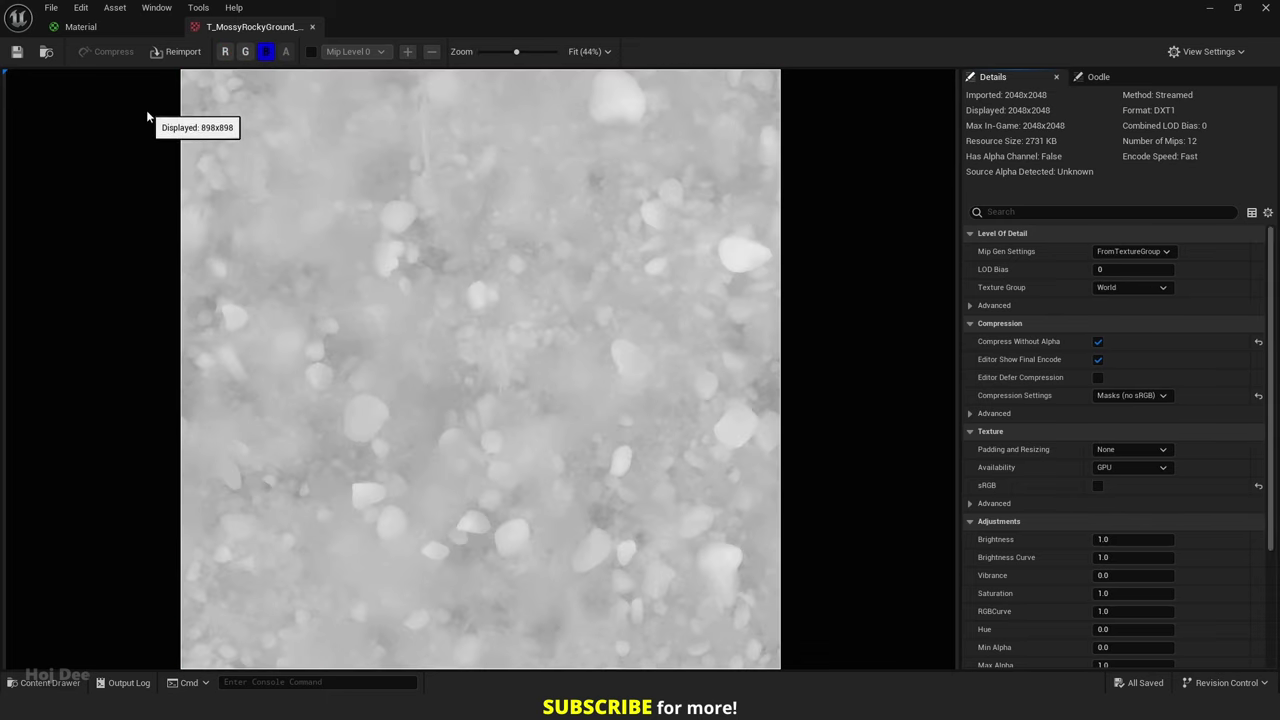
middle_click(238, 27)
- Move SetMaterialAttributes further from the textures and insert a Multiply node between the mask's blue channel and Displacement
right_drag(787, 429, 717, 409)
drag(867, 319, 985, 312)
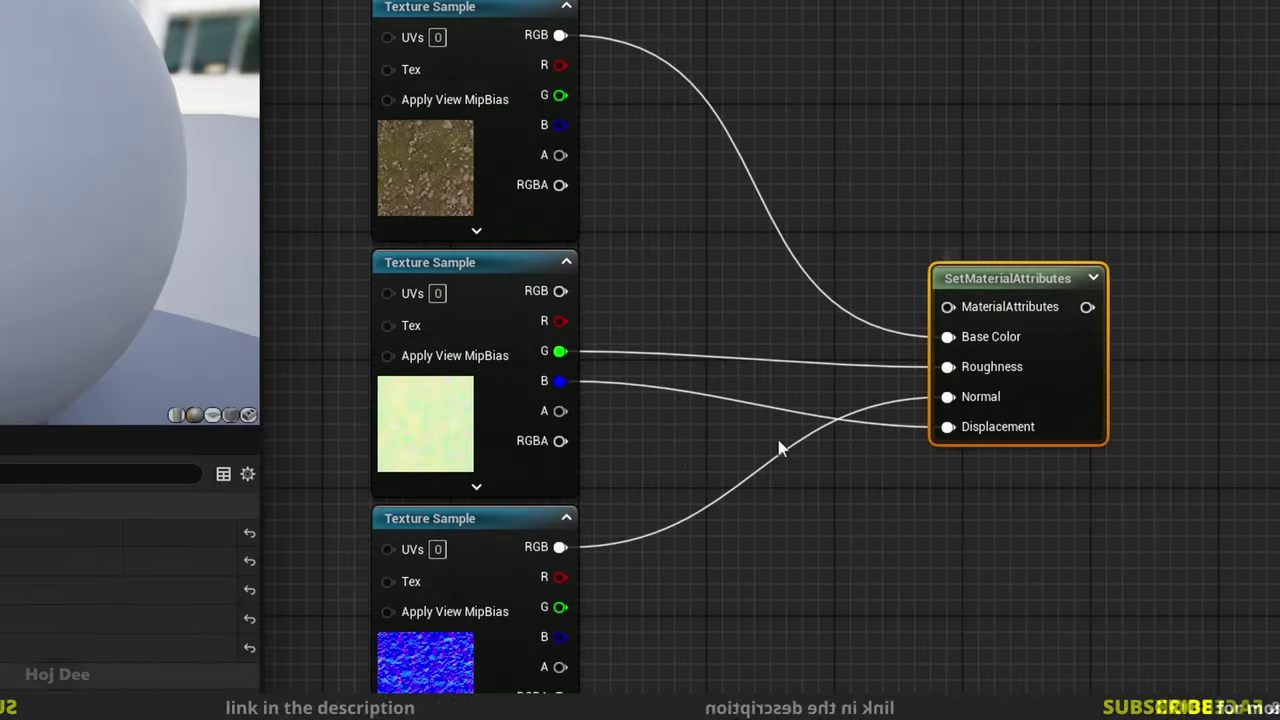
key(m)
click(784, 402)
drag(682, 375, 682, 377)
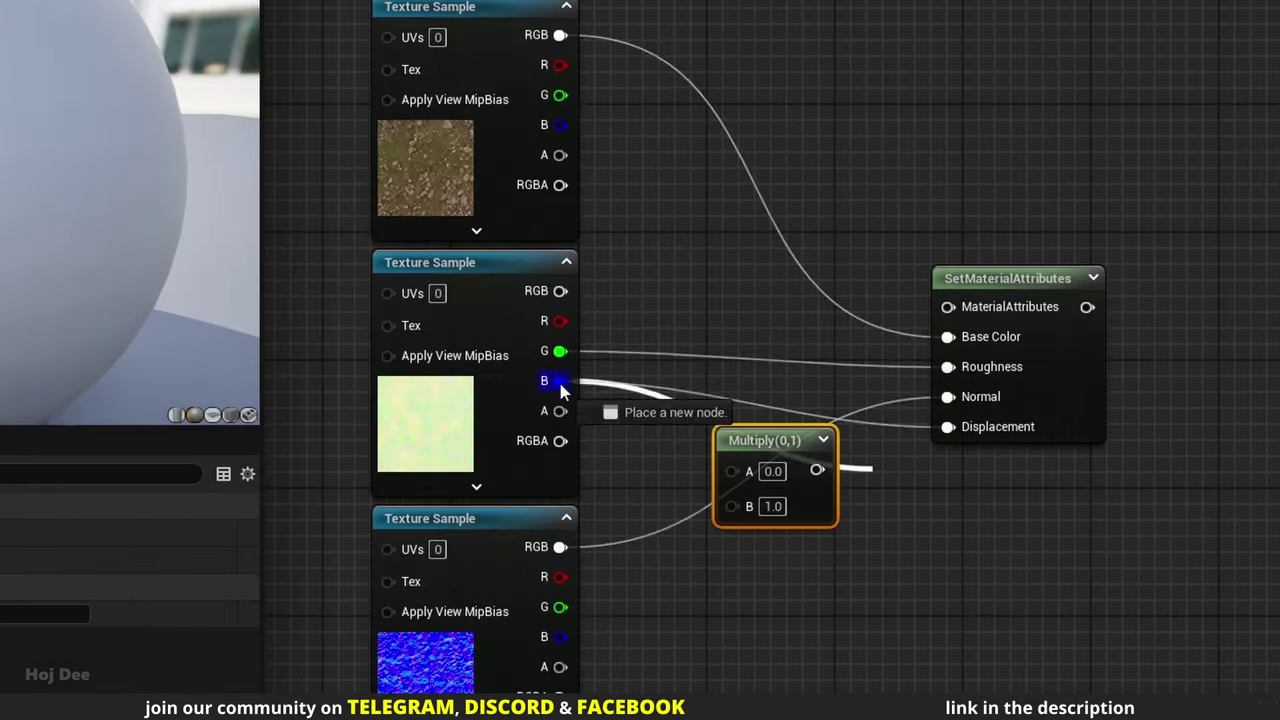
drag(560, 386, 943, 430)
drag(748, 449, 740, 418)
- Create a scalar parameter "Displacement Multiplier - Mat 1" with default value 1.0 and connect it to the Multiply node's B input
click(758, 558)
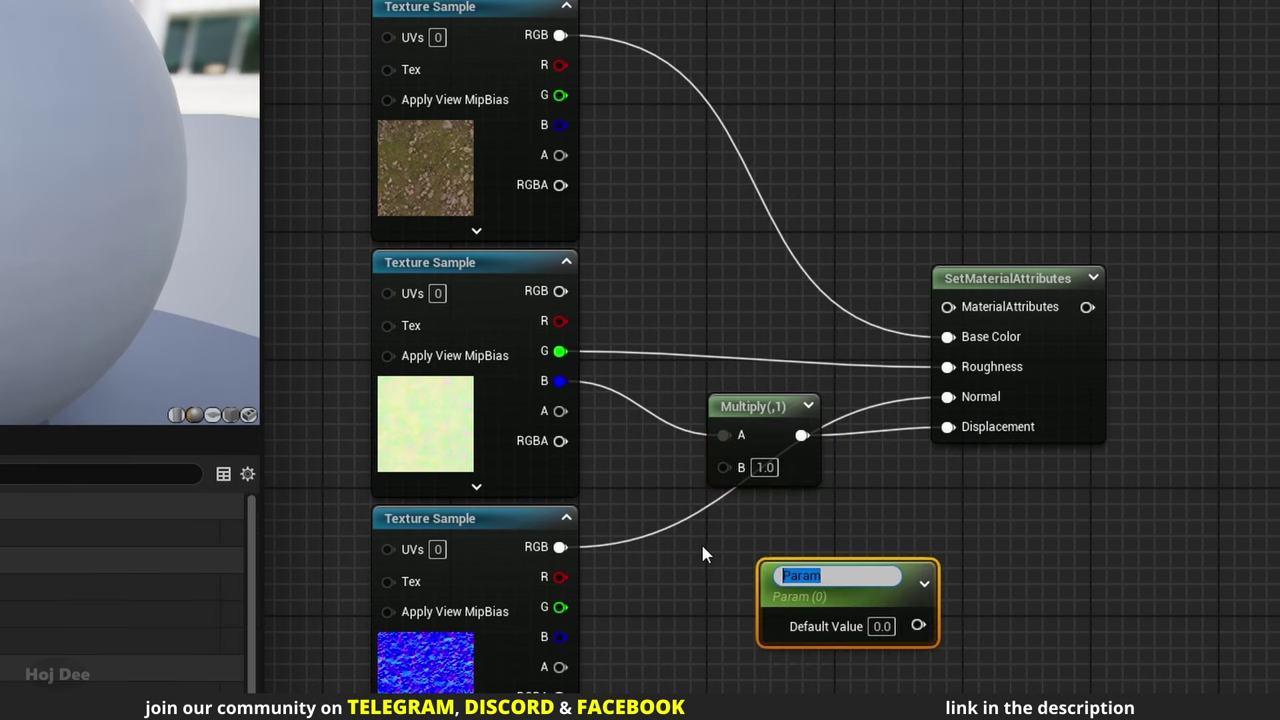
text(Displacement Multiplier )
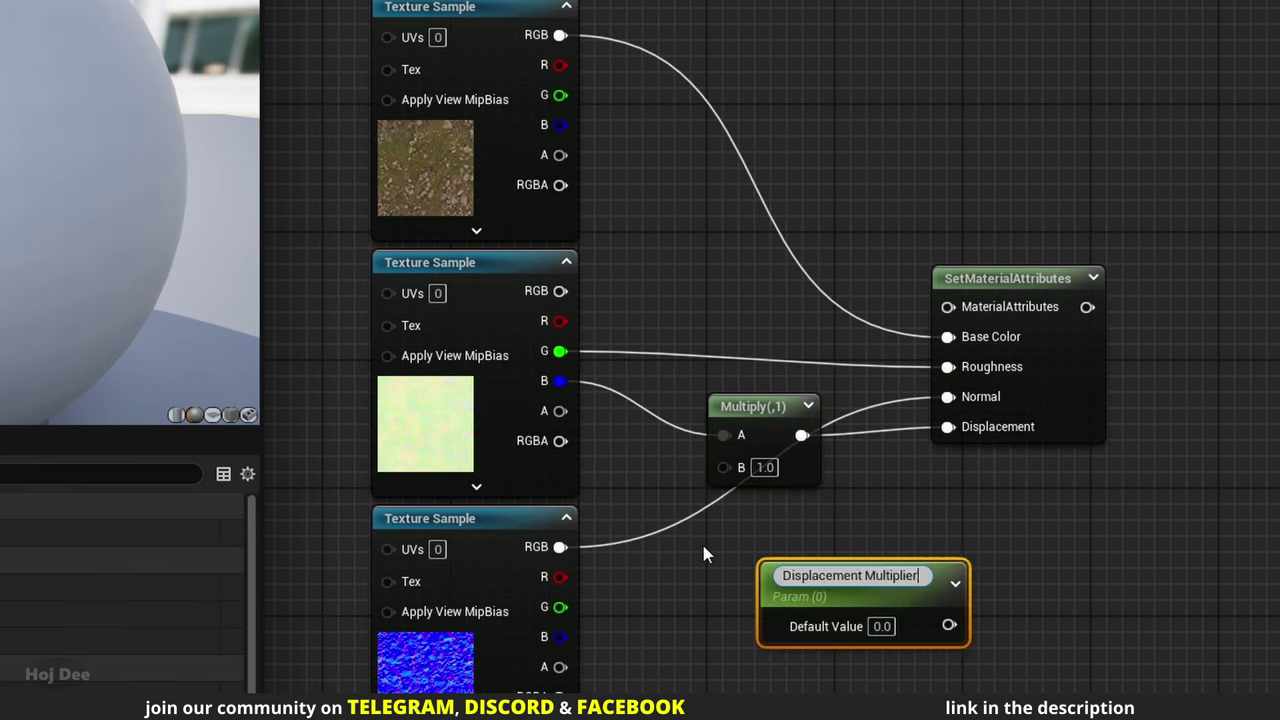
text(- Mat 1)
key(Return)
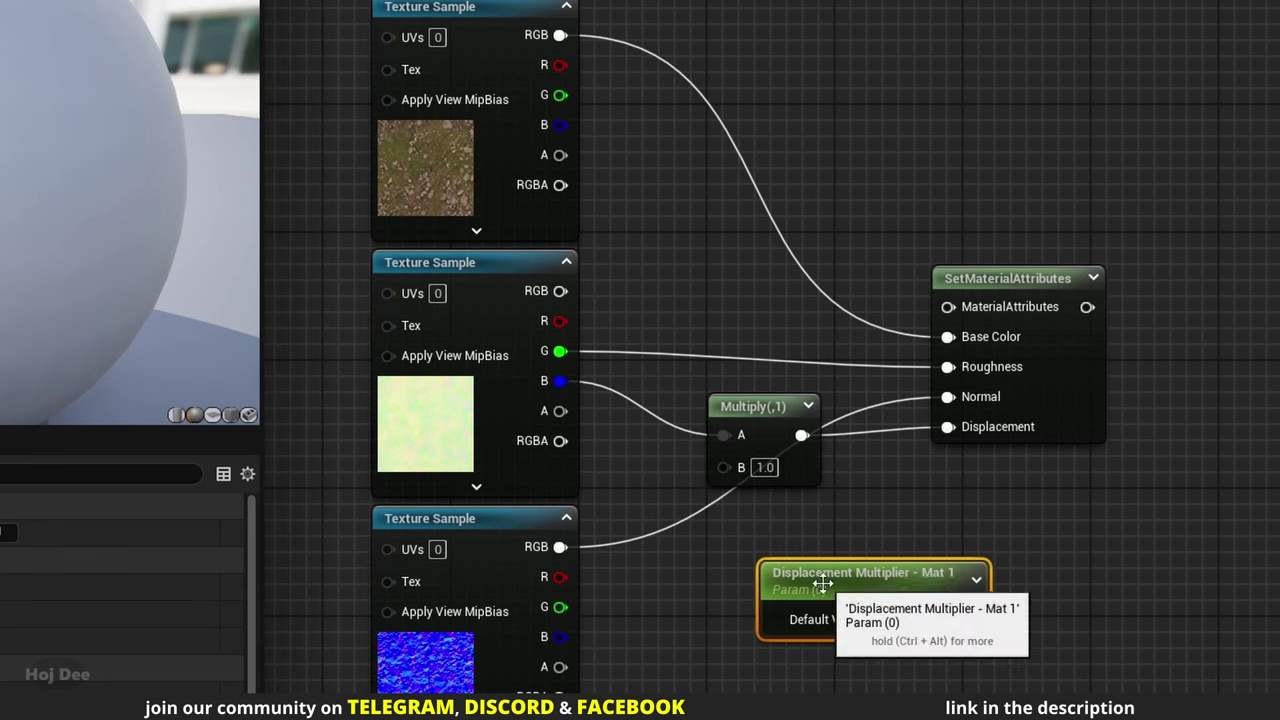
drag(826, 592, 730, 558)
key(Return)
drag(869, 577, 724, 466)
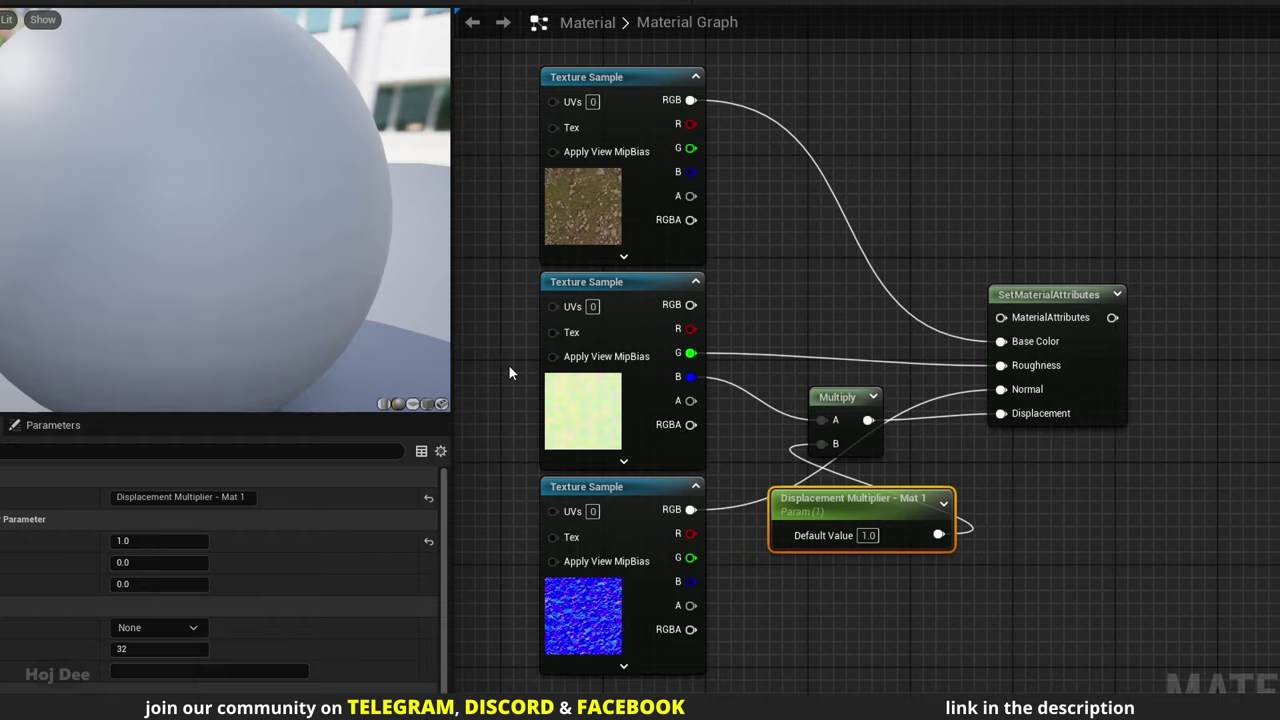
- Convert the three mossy ground texture samples to parameters
right_drag(509, 366, 645, 348)
drag(626, 163, 749, 472)
right_click(749, 219)
click(816, 304)
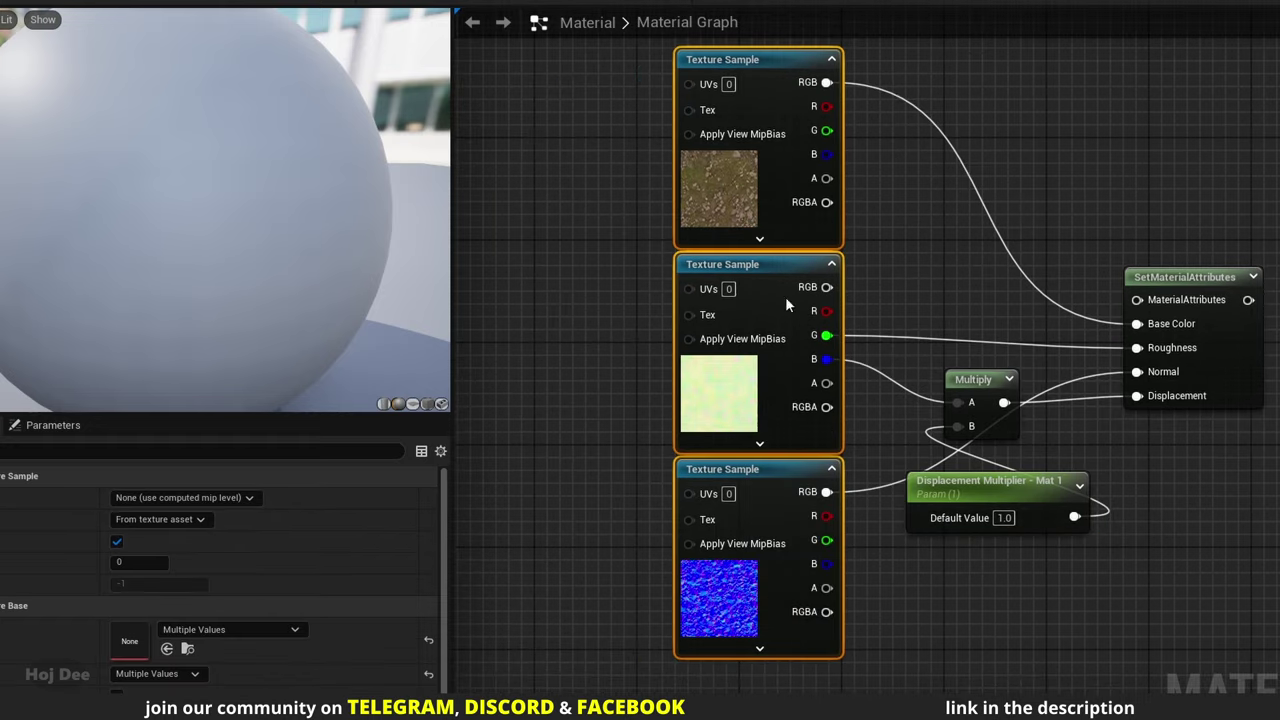
- Rename the mossy ground color texture parameter to "Base Color - Mat 1"
double_click(689, 60)
text(Base Color - Mat 1)
key(Return)
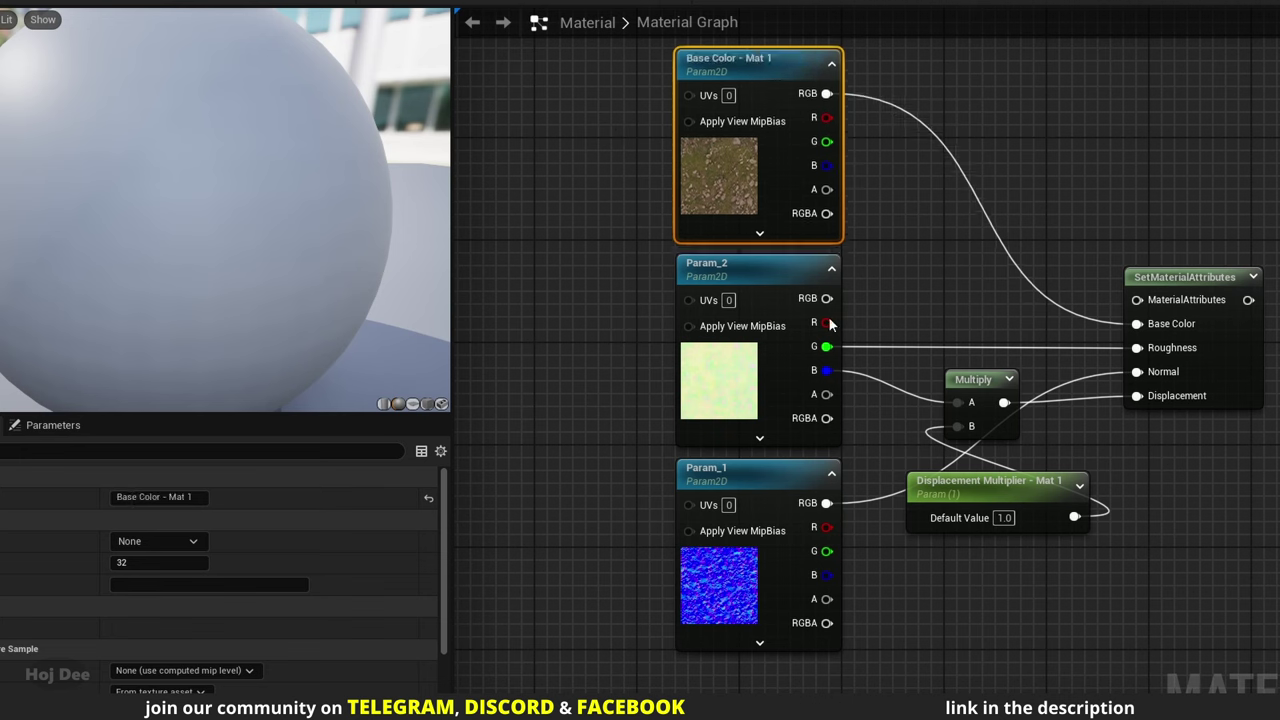
- Rename the mossy ground mask and normal texture parameters to "ORDp - Mat 1" and "Normal - Mat 1"
double_click(712, 264)
text(ORDp - Mat 1)
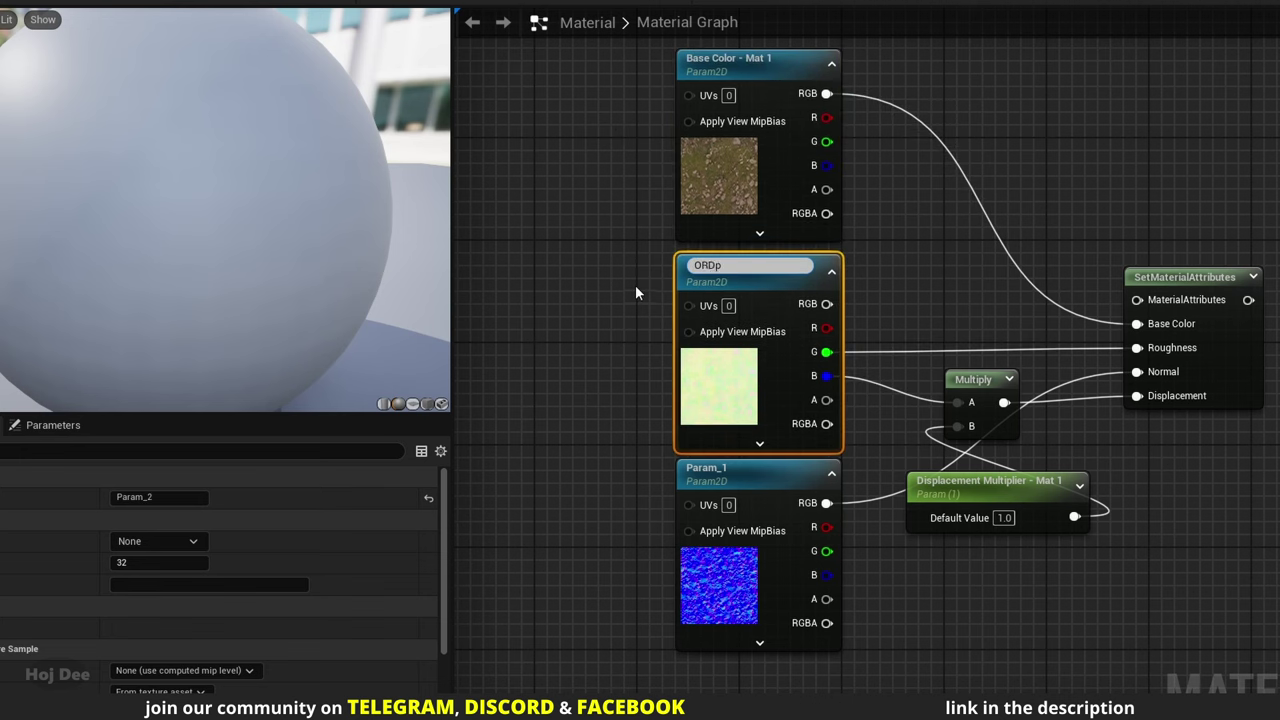
key(Return)
double_click(706, 468)
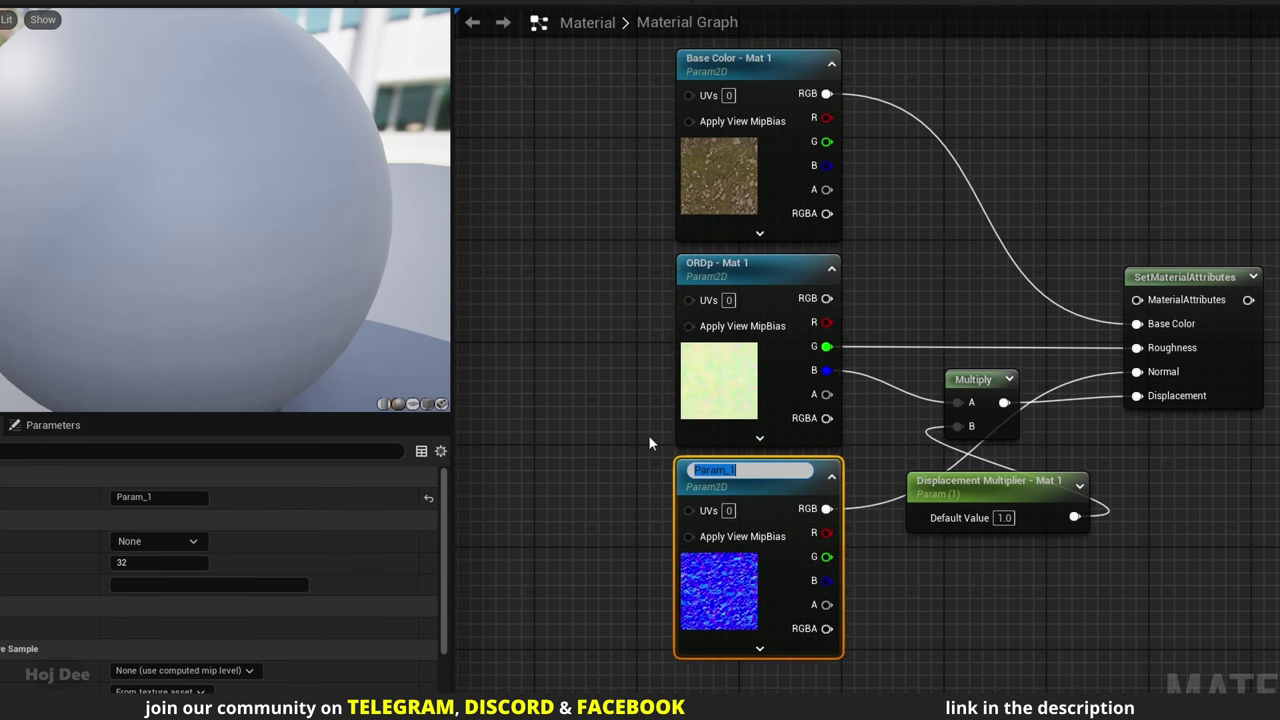
text(Normal - Mat 1)
key(Return)
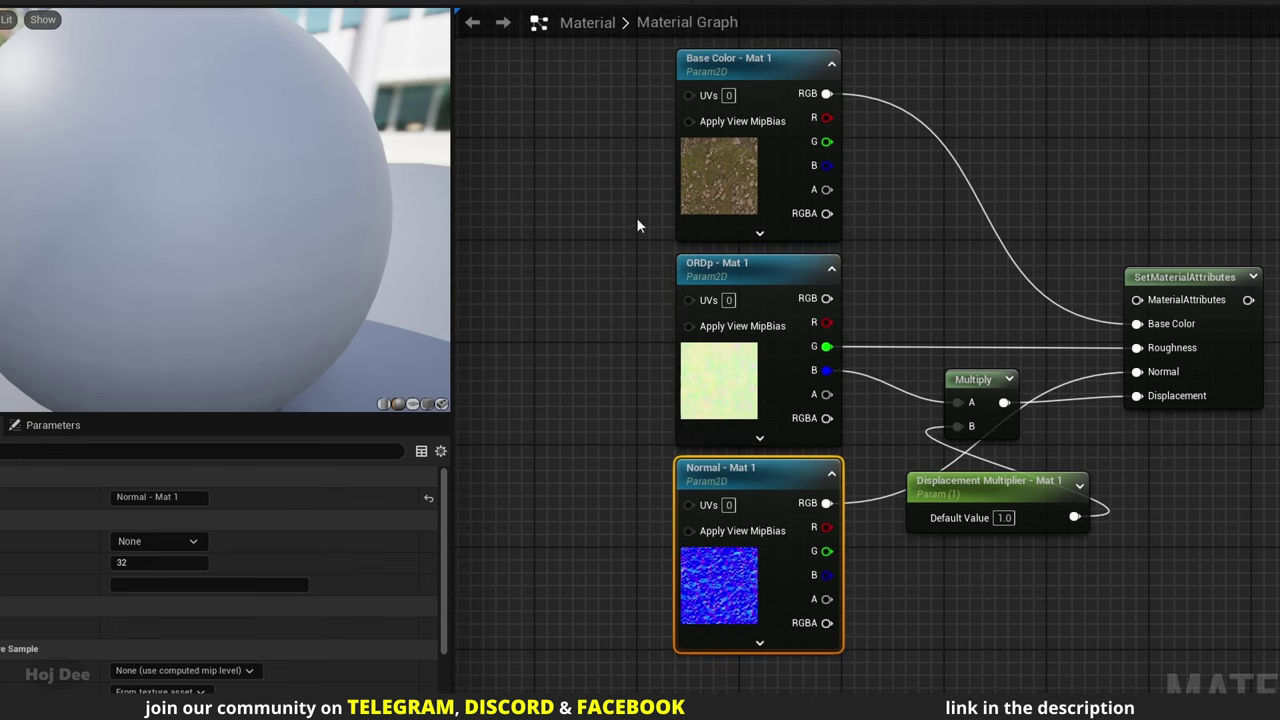
- Assign the three Mat 1 texture parameters to a new group "Mat 1 - Base" with sort priority 0
drag(635, 149, 726, 492)
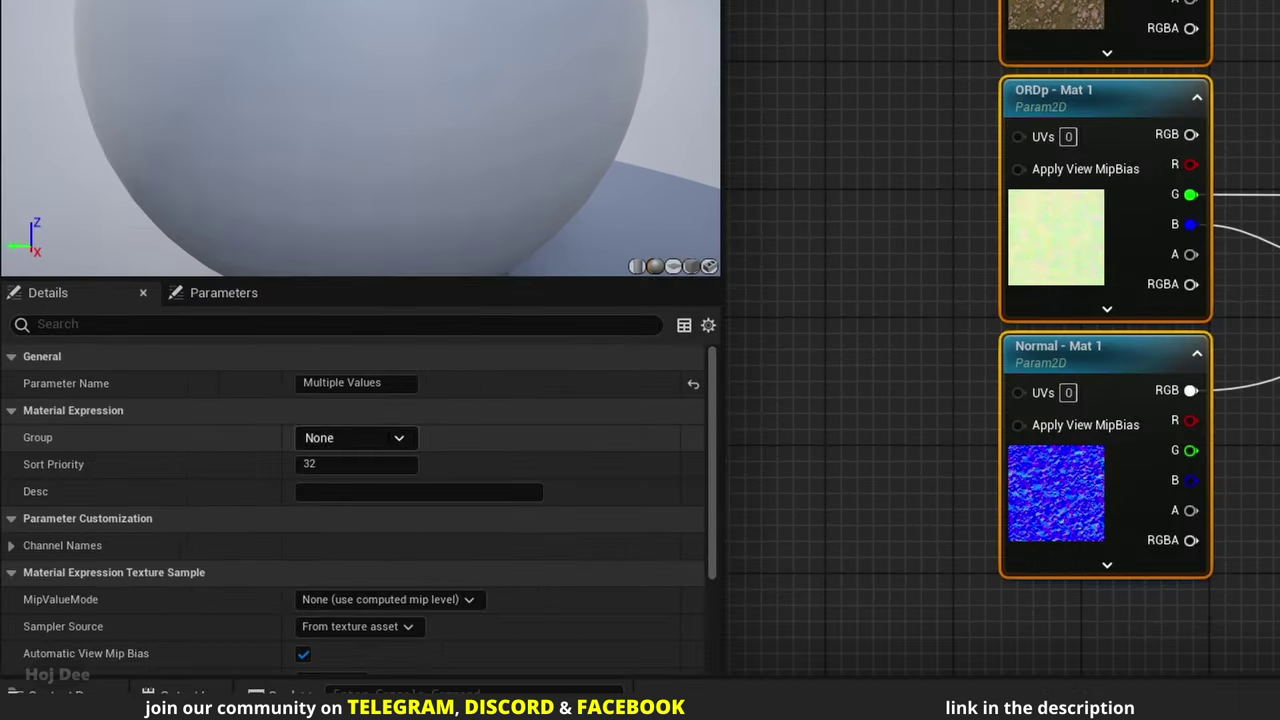
key(ctrl+a)
text(Mat 1 - Base)
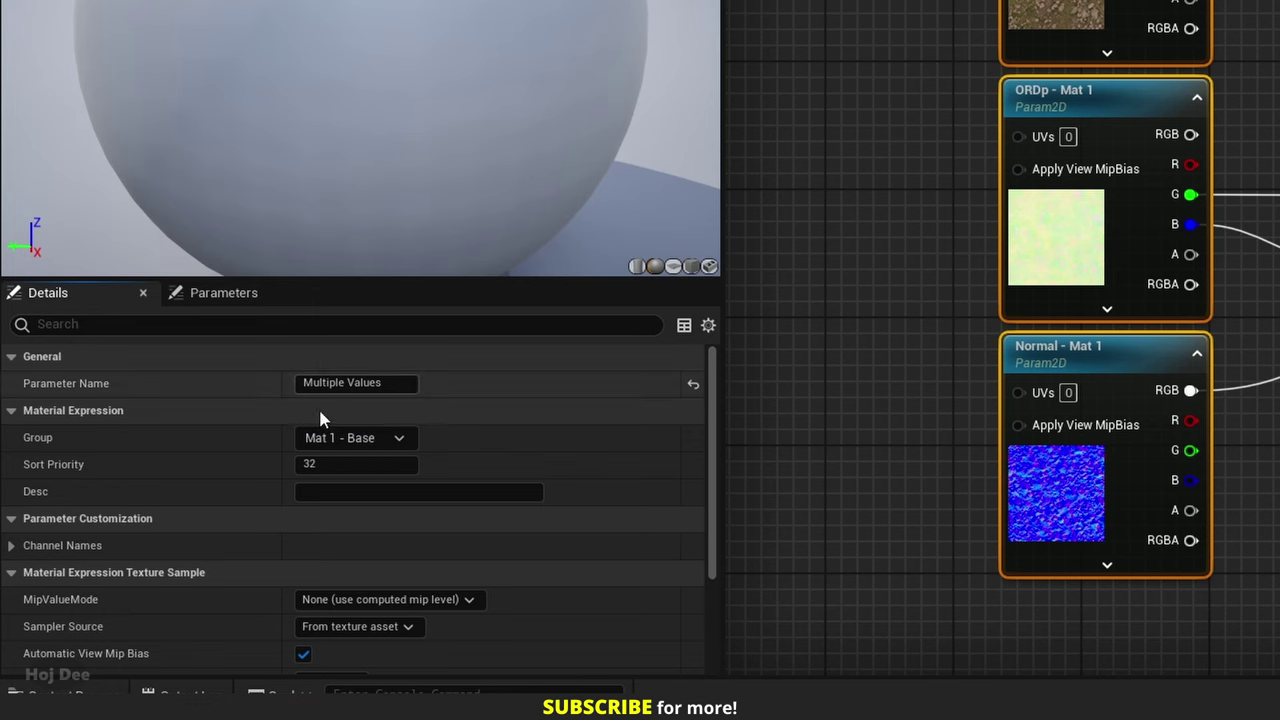
key(Tab)
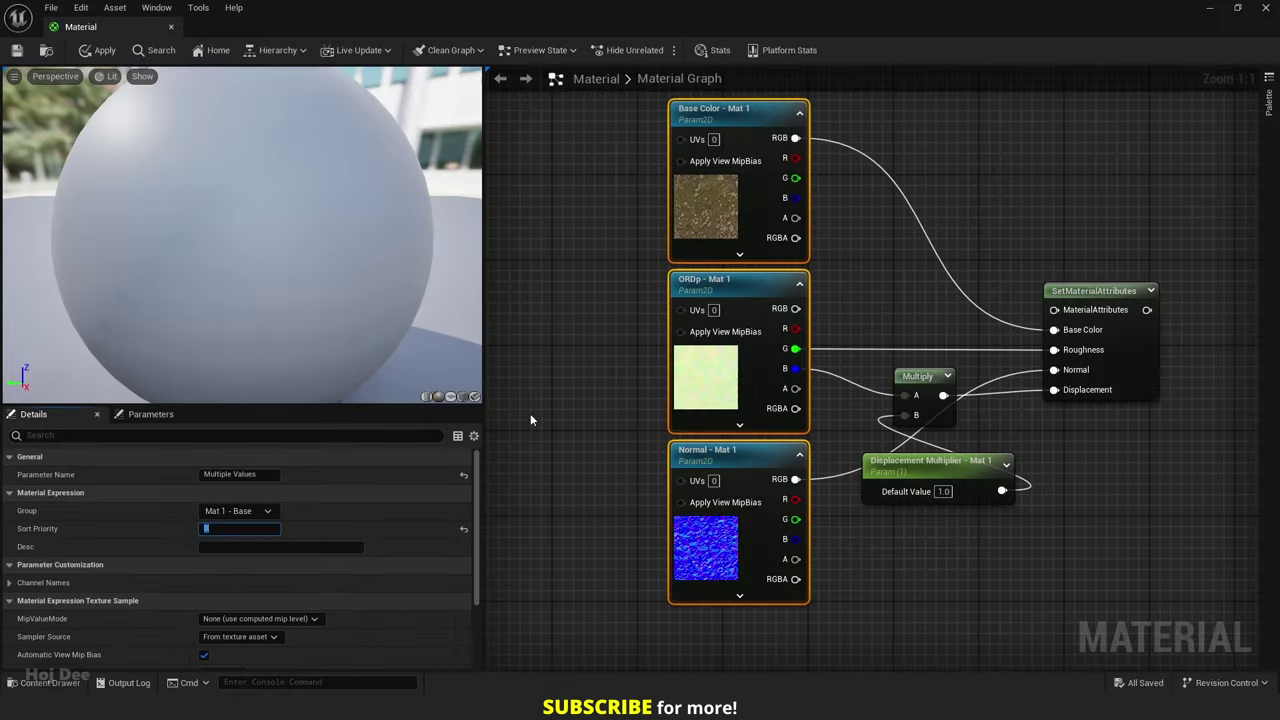
- Add the MF_UVManipulation material function to the graph ahead of the Mat 1 textures
right_drag(795, 291, 1118, 288)
key(ctrl+space)
drag(365, 512, 712, 302)
- Create a scalar parameter "Size - Mat 1" with default value 1.0 beside MF_UVManipulation
key(s)
click(599, 335)
key(Return)
drag(632, 350, 534, 350)
double_click(524, 339)
text(Size - Mat 1)
key(Return)
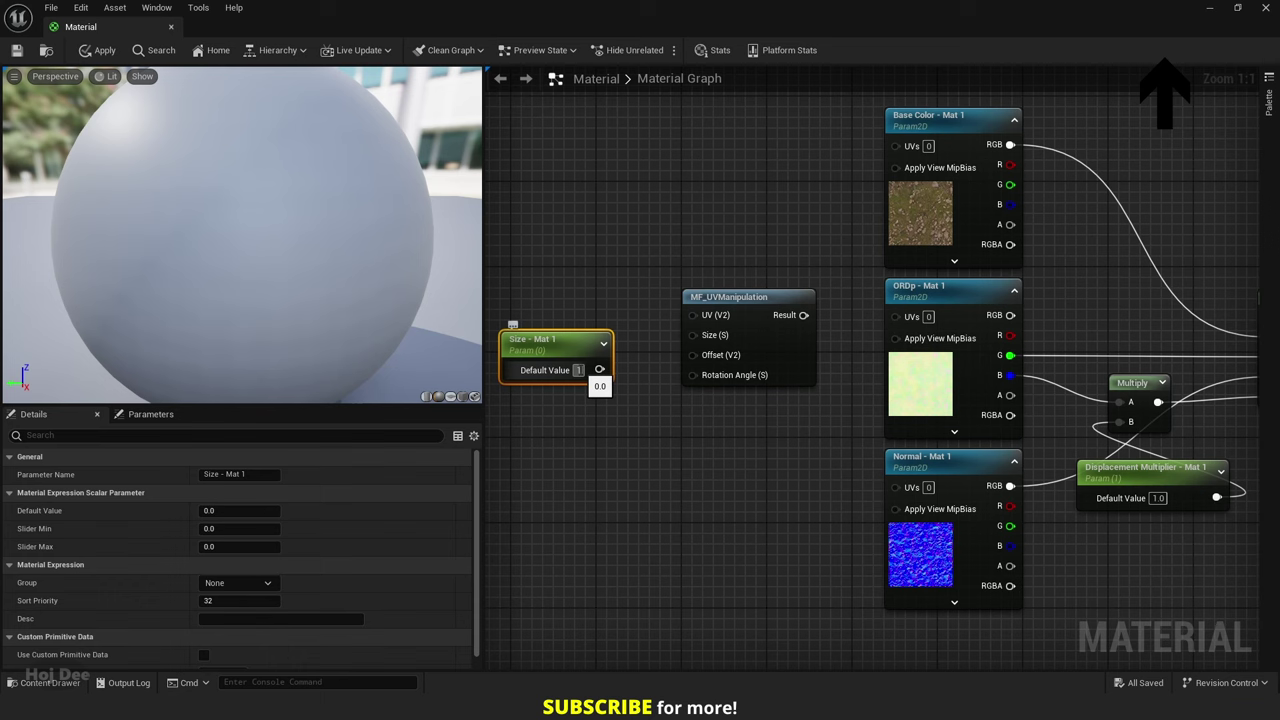
- Connect "Size - Mat 1" to the Size input of MF_UVManipulation and its Result to the UVs of all three Mat 1 textures
drag(601, 355, 621, 323)
drag(878, 159, 895, 145)
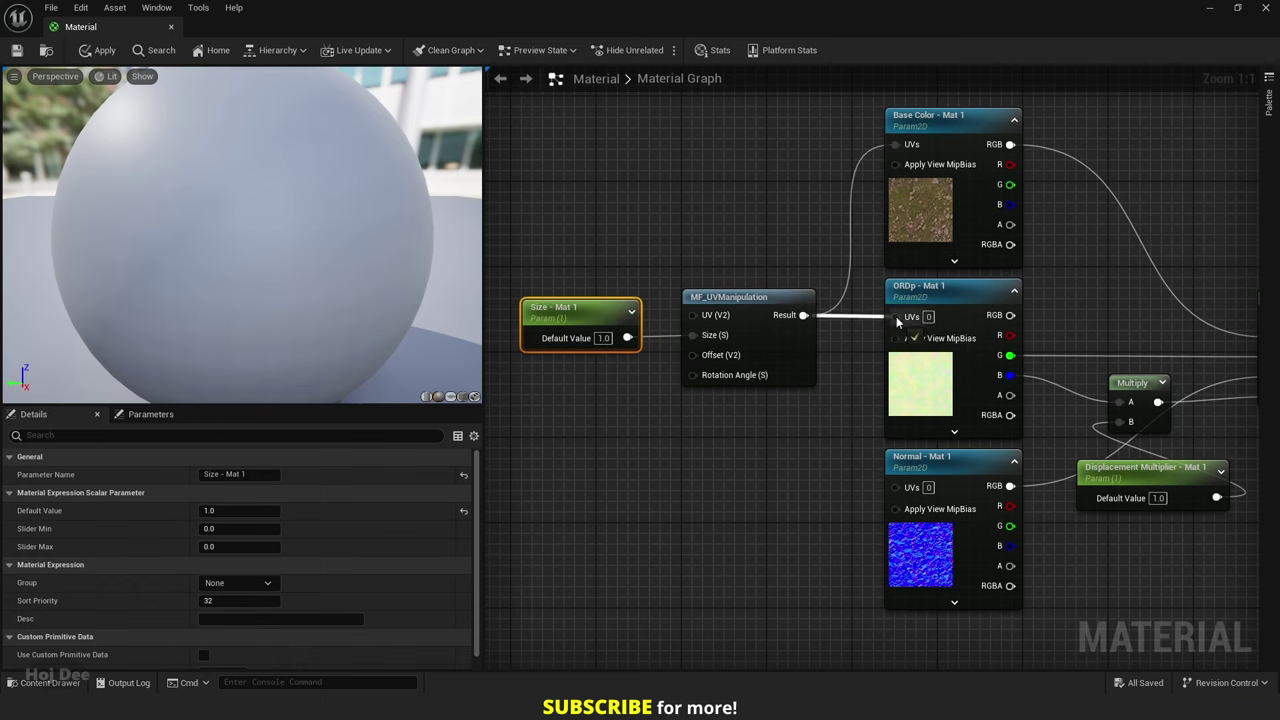
drag(898, 488, 896, 487)
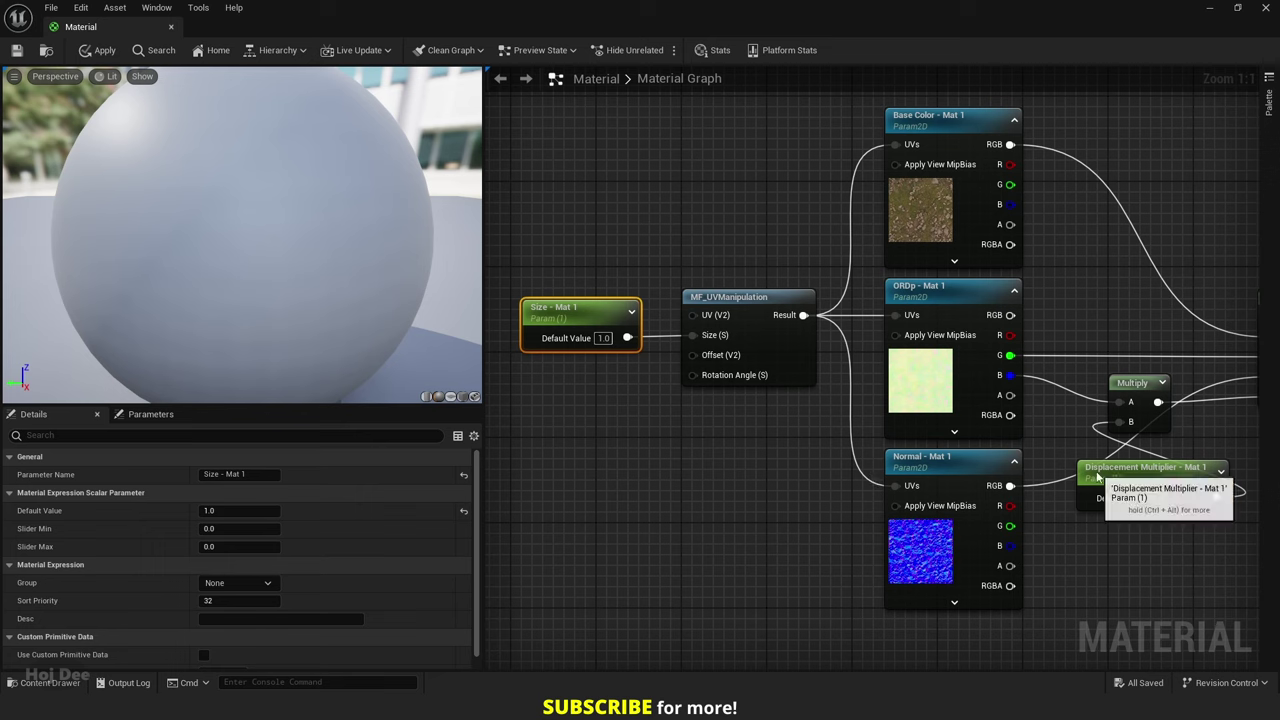
- Put "Size - Mat 1" and "Displacement Multiplier - Mat 1" in group "Mat 1 - Base" with sort priorities 1 and 2
shift+click(1140, 468)
click(262, 596)
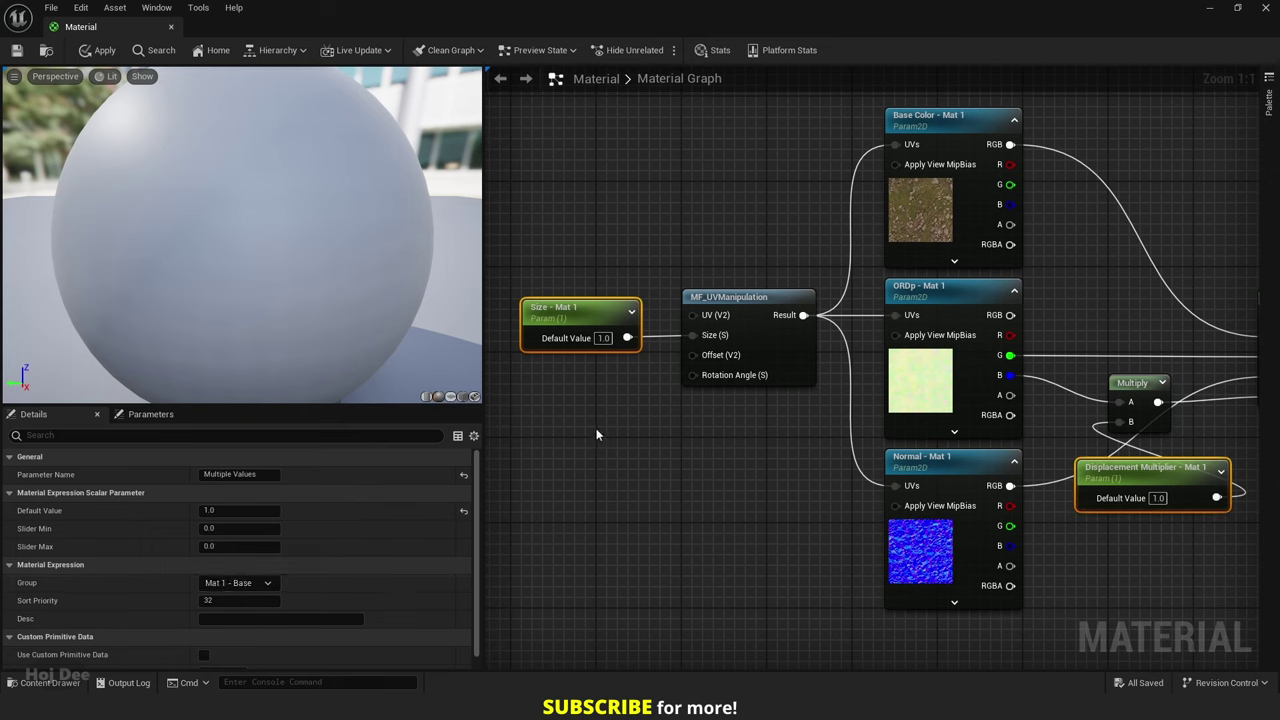
click(230, 599)
text(1)
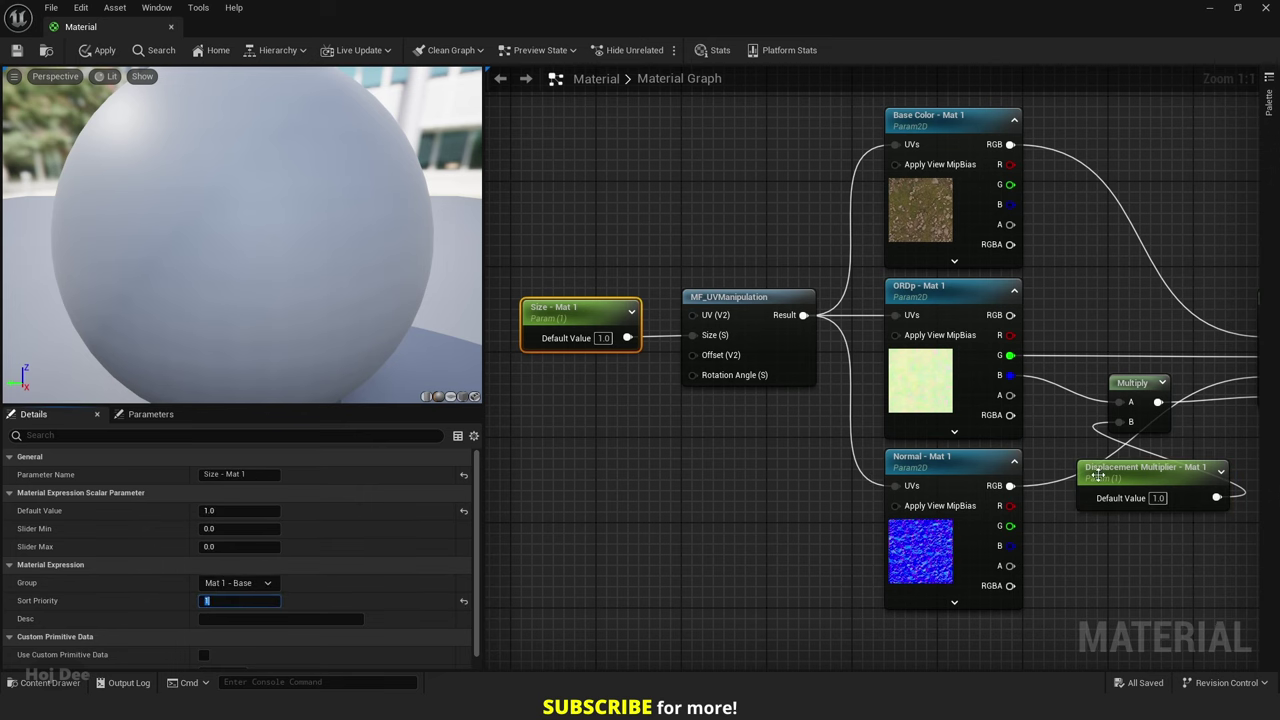
click(1097, 475)
click(238, 600)
text(2)
- Add a named reroute declaration node beyond SetMaterialAttributes and duplicate it
right_drag(703, 471, 371, 443)
right_click(1097, 402)
text(named)
click(1138, 436)
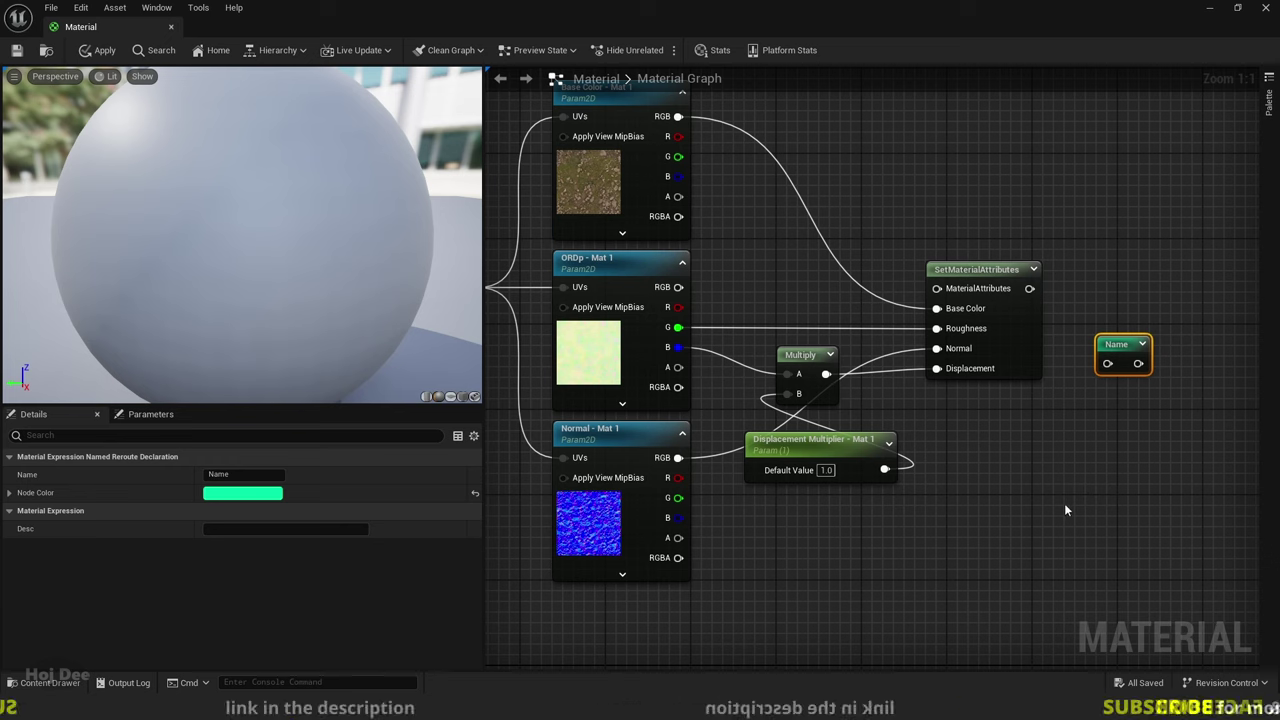
key(ctrl+w)
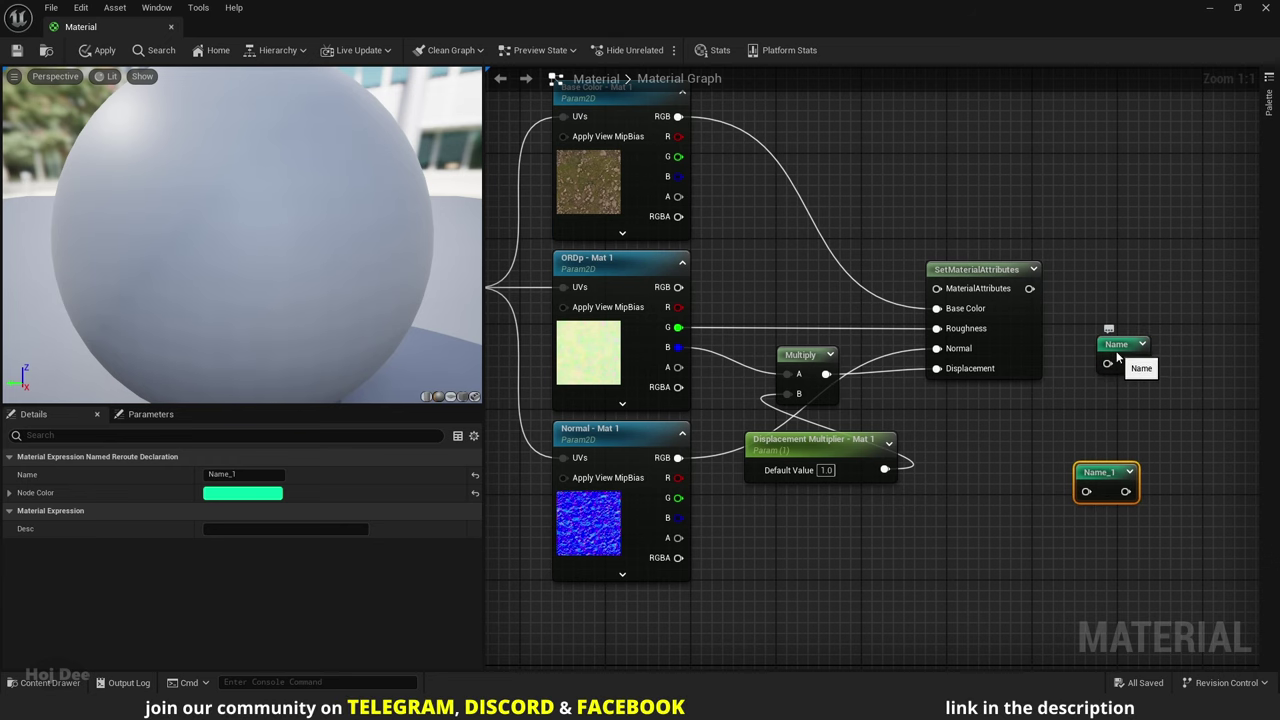
- Connect the SetMaterialAttributes output to the first named reroute and rename that reroute to "Mat 1"
drag(1118, 358, 1086, 299)
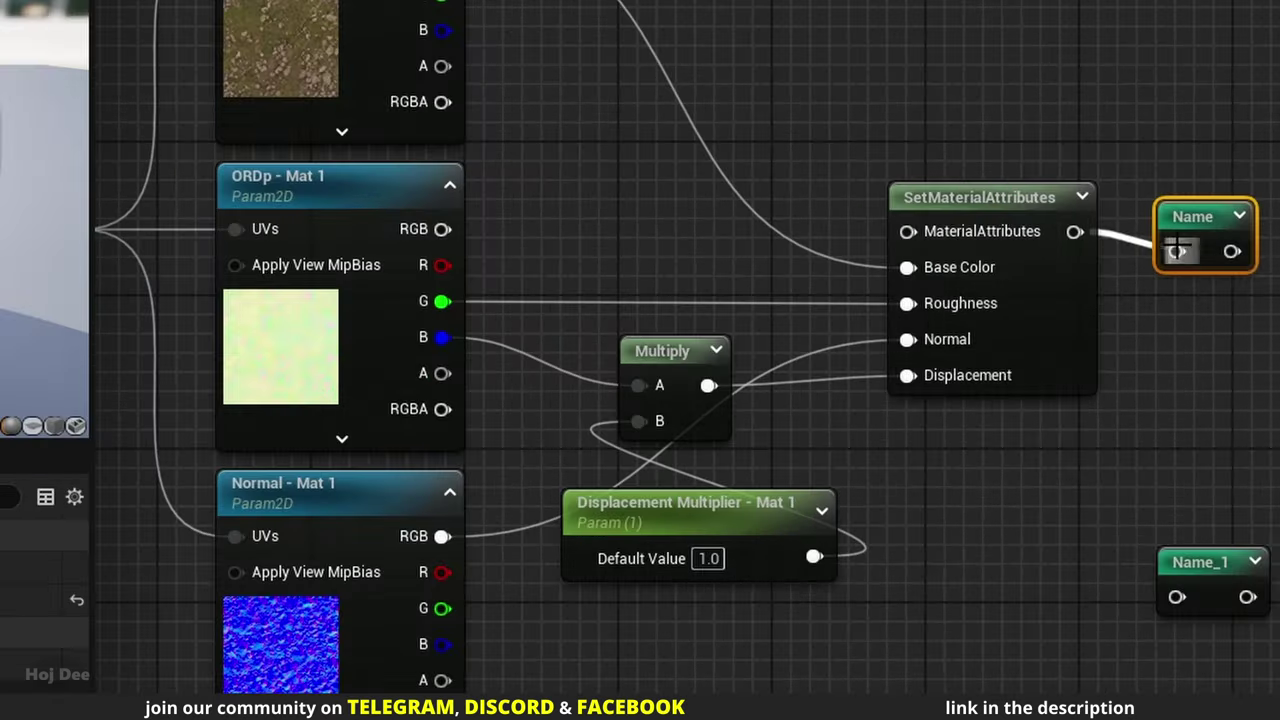
right_drag(1184, 183, 1038, 224)
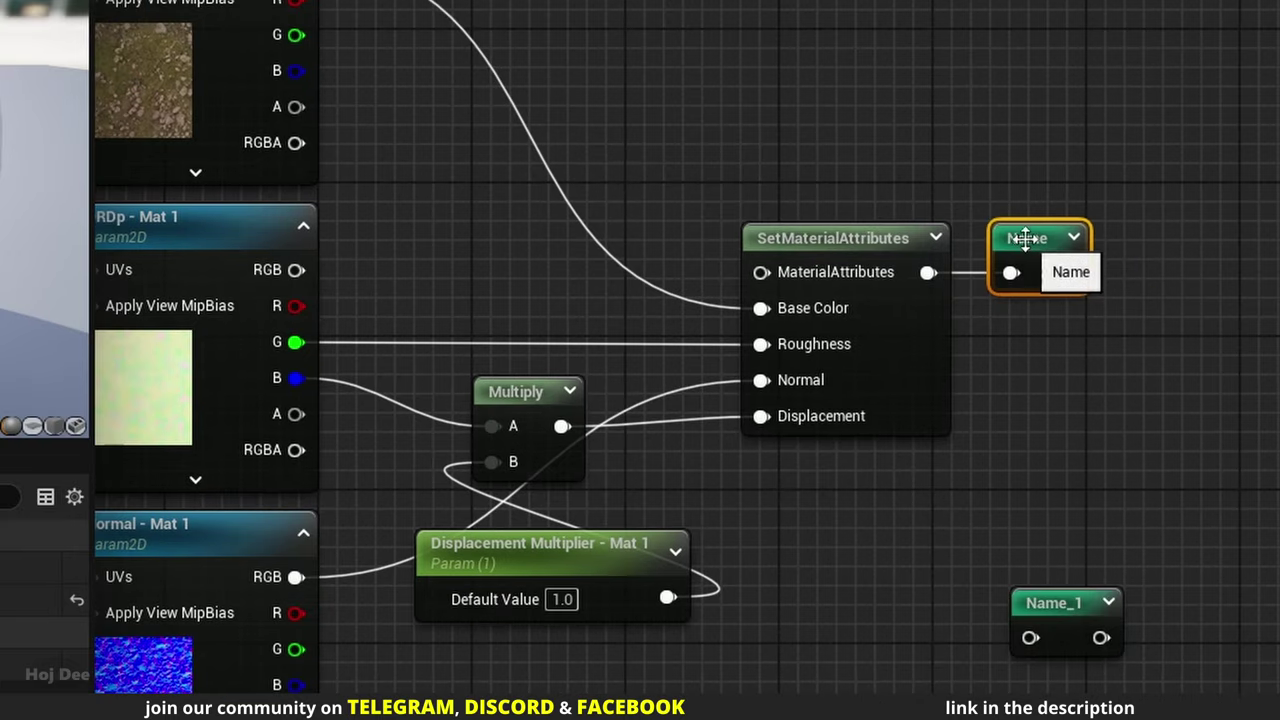
double_click(1025, 236)
text(Mat 1)
key(Return)
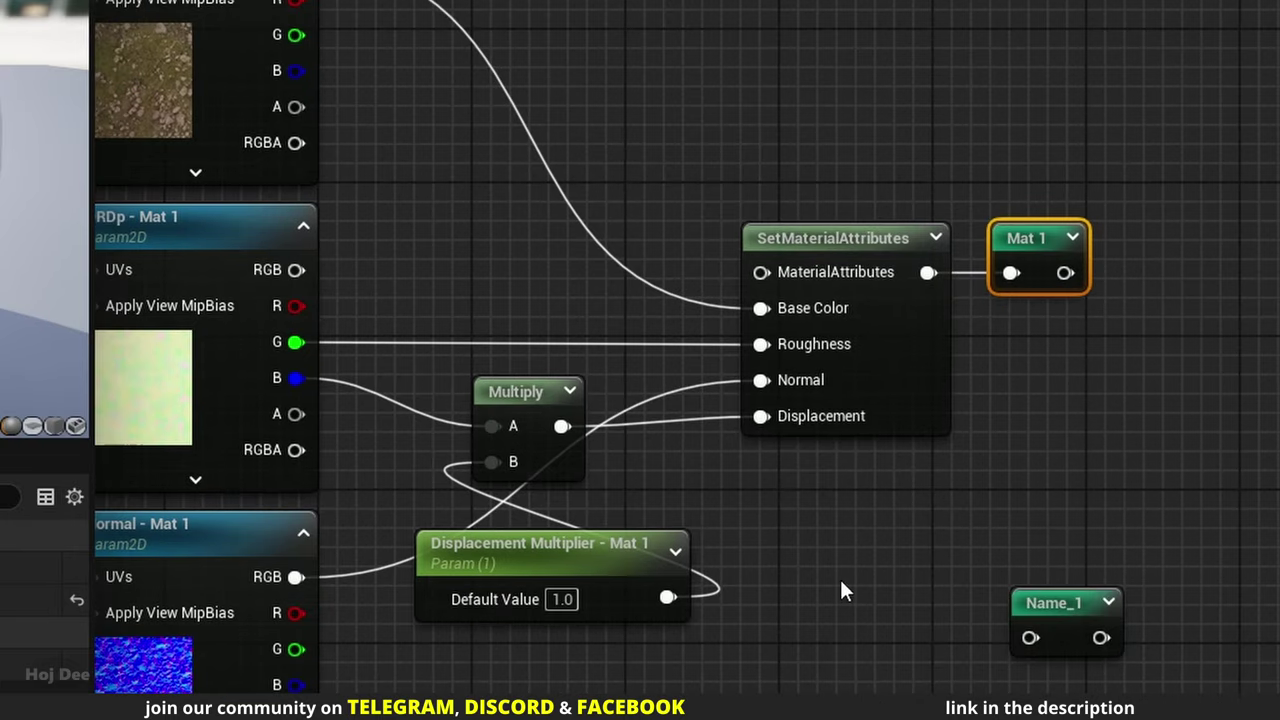
- Connect the blue channel of "ORDp - Mat 1" to the second named reroute and rename it to "Mat 1 Height"
right_drag(838, 580, 867, 465)
drag(336, 268, 542, 567)
key(F2)
text(Mat 1 Height)
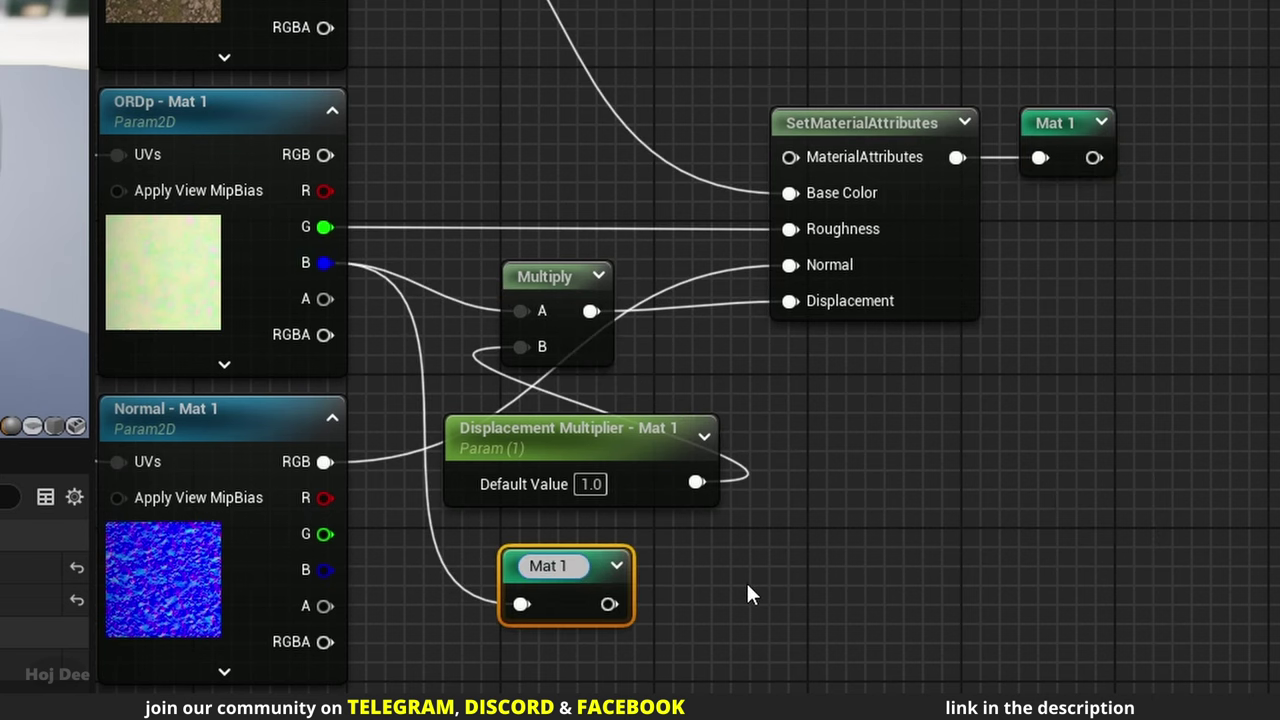
key(Return)
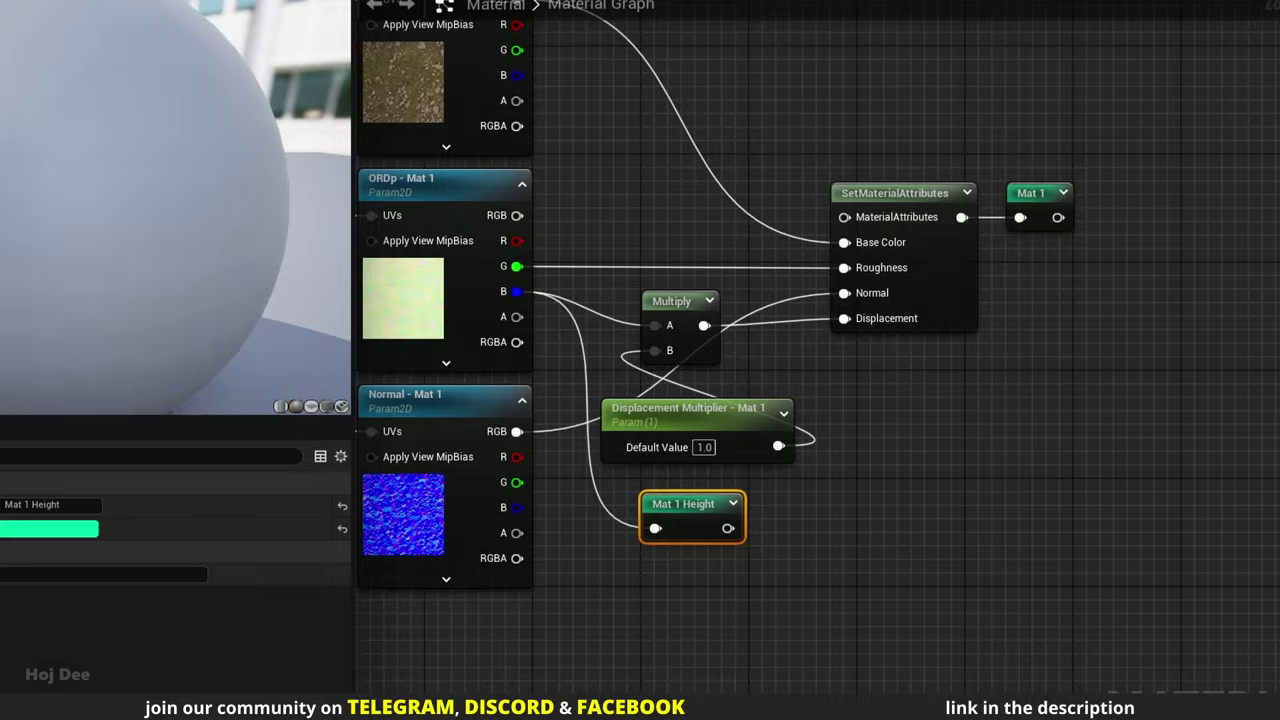
- Frame all Mat 1 nodes in a comment titled "Mat 1 - Base" that stays readable when zoomed out
scroll(914, 461, down, 3)
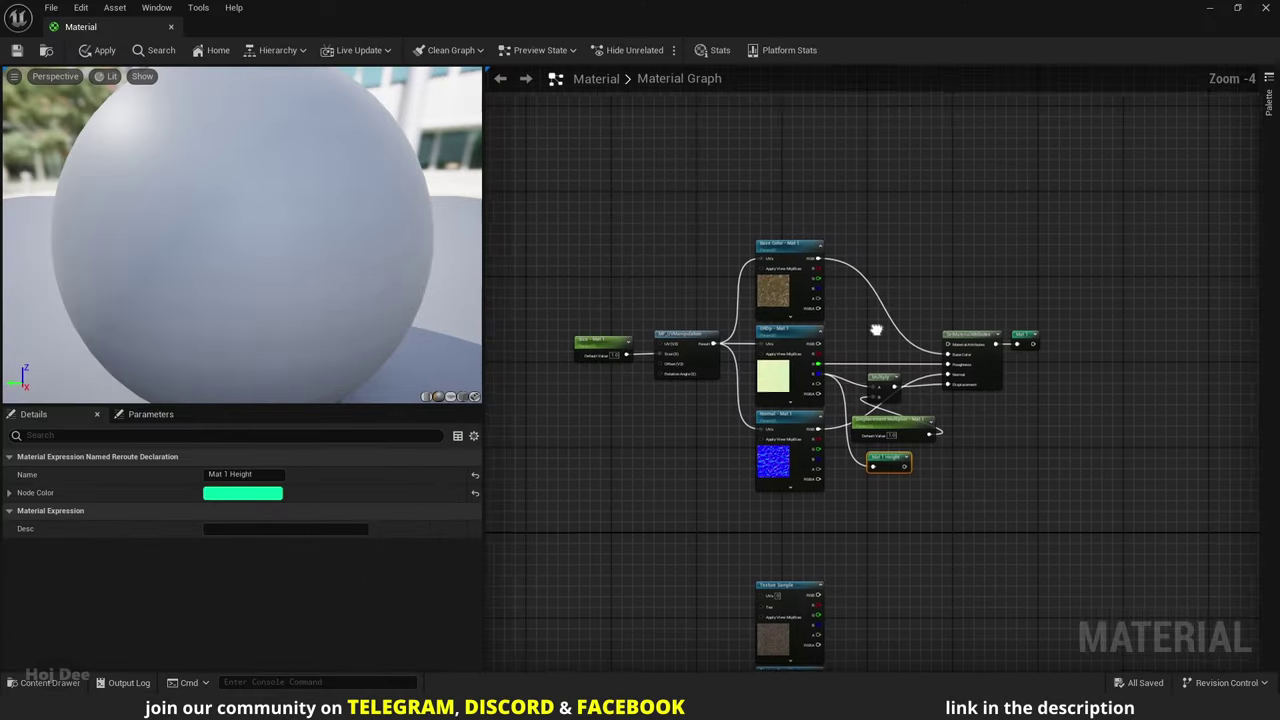
drag(1104, 213, 570, 481)
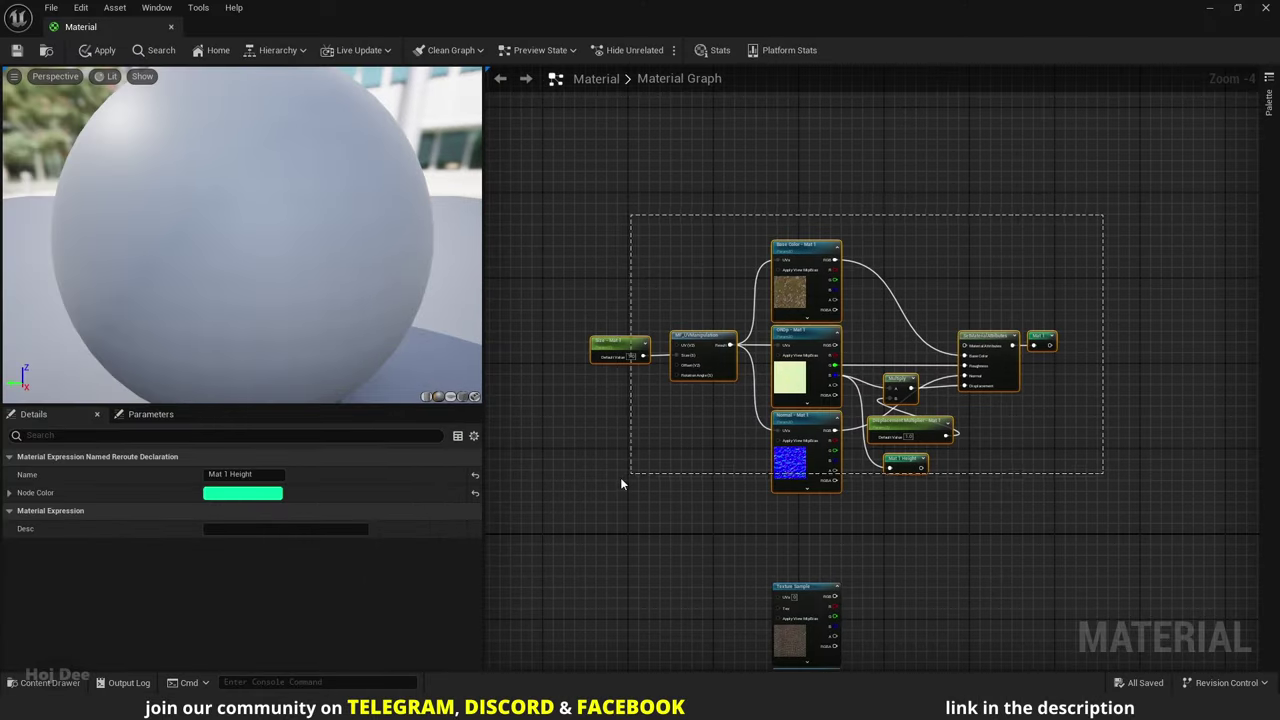
text(cMa)
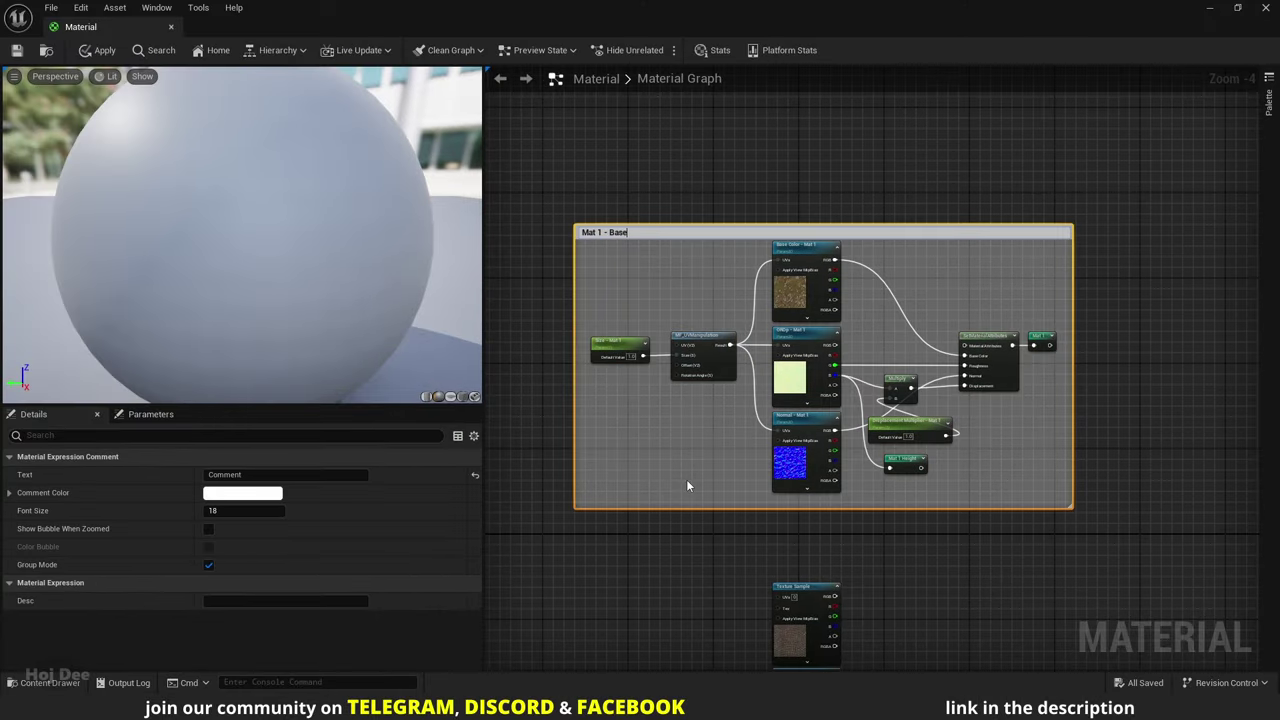
key(Return)
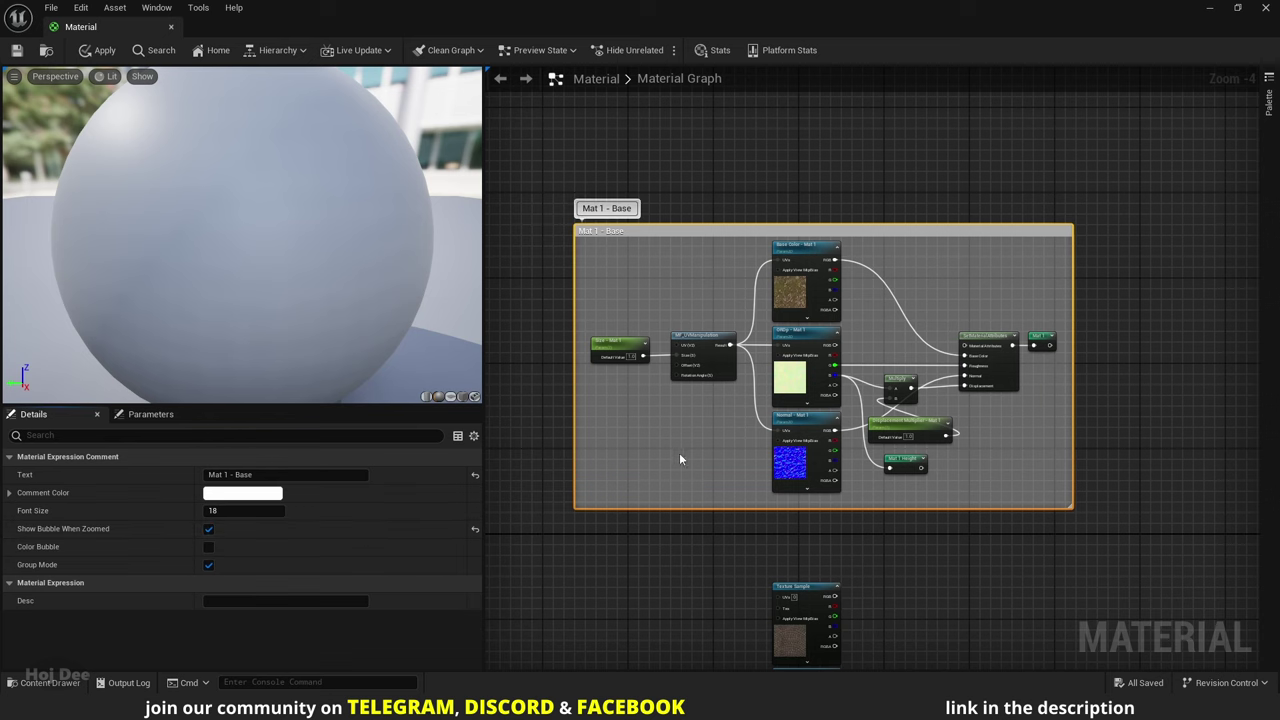
- Copy the Mat 1 nodes other than the textures and paste them around the cobblestone texture samples
right_drag(683, 455, 599, 340)
drag(975, 375, 785, 205)
key(ctrl+c)
right_drag(614, 342, 669, 171)
key(ctrl+v)
drag(812, 407, 949, 407)
click(660, 450)
- Wire the cobblestone textures into the pasted nodes like Mat 1 and rename the copied parameters and reroutes for Mat 2
scroll(660, 450, up, 3)
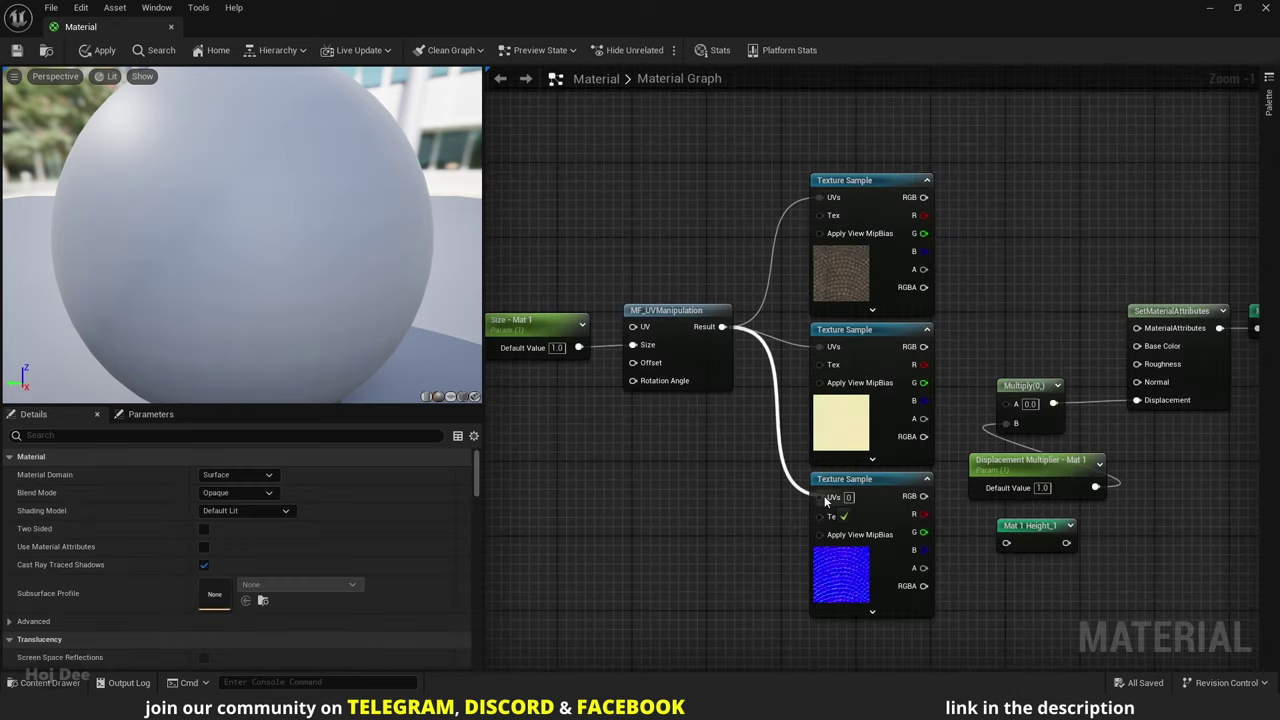
click(870, 430)
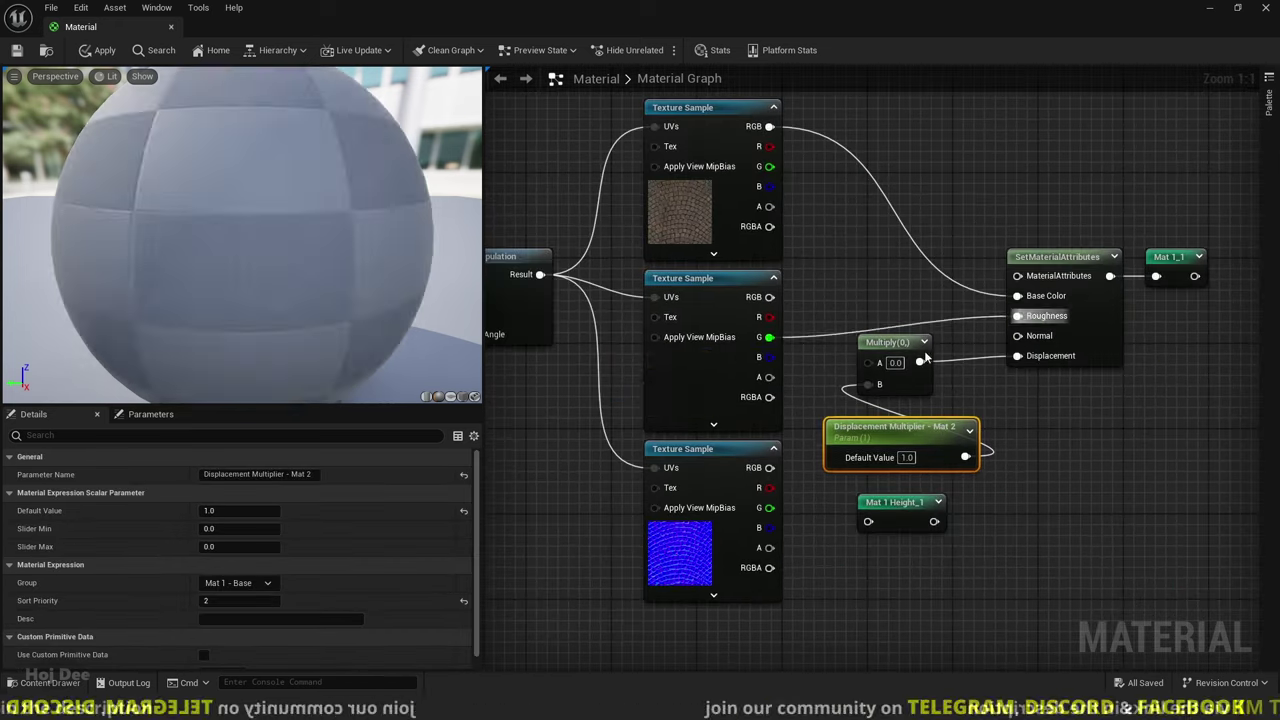
click(900, 515)
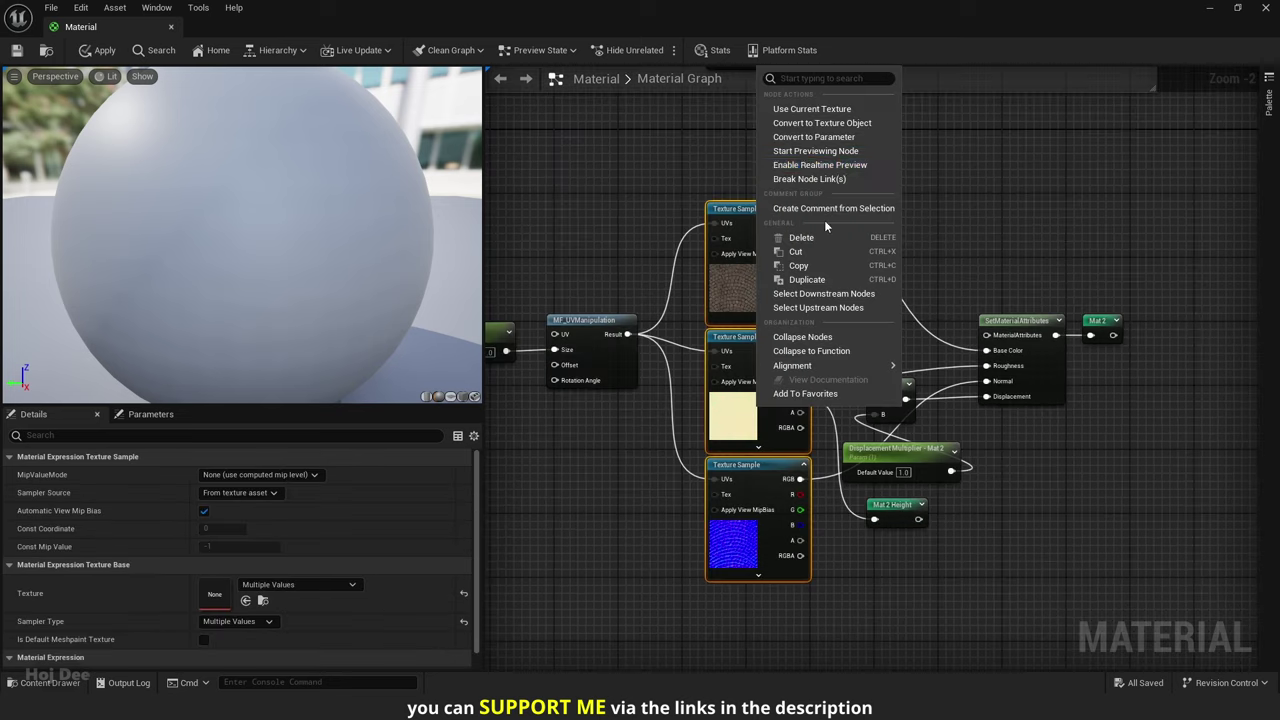
- Convert the cobblestone textures to parameters named "Base Color - Mat 2", "ORDp - Mat 2" and "Normal - Mat 2", using group "Mat 2 - R" for the Mat 2 parameters
click(900, 128)
text(Base Color - Mat 2)
key(Return)
double_click(730, 337)
text(ORDp - Mat 2)
key(Return)
double_click(717, 464)
text(Normal - Mat 2)
key(Return)
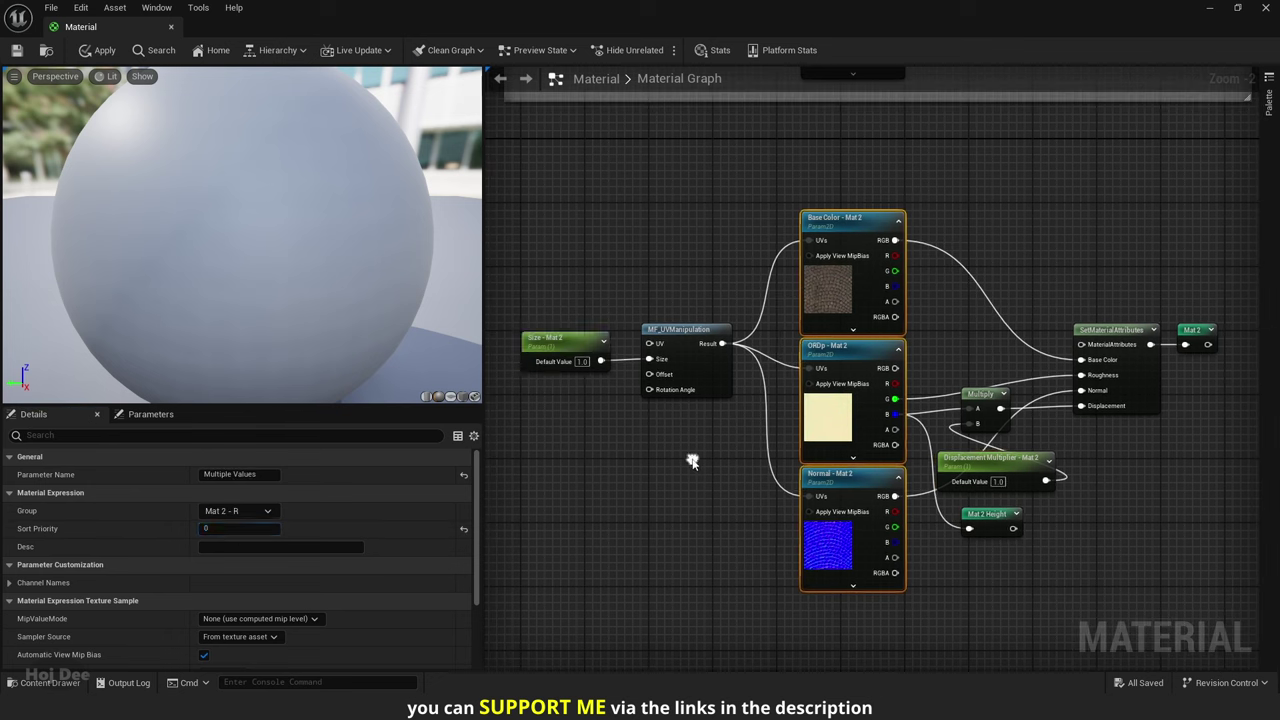
click(250, 583)
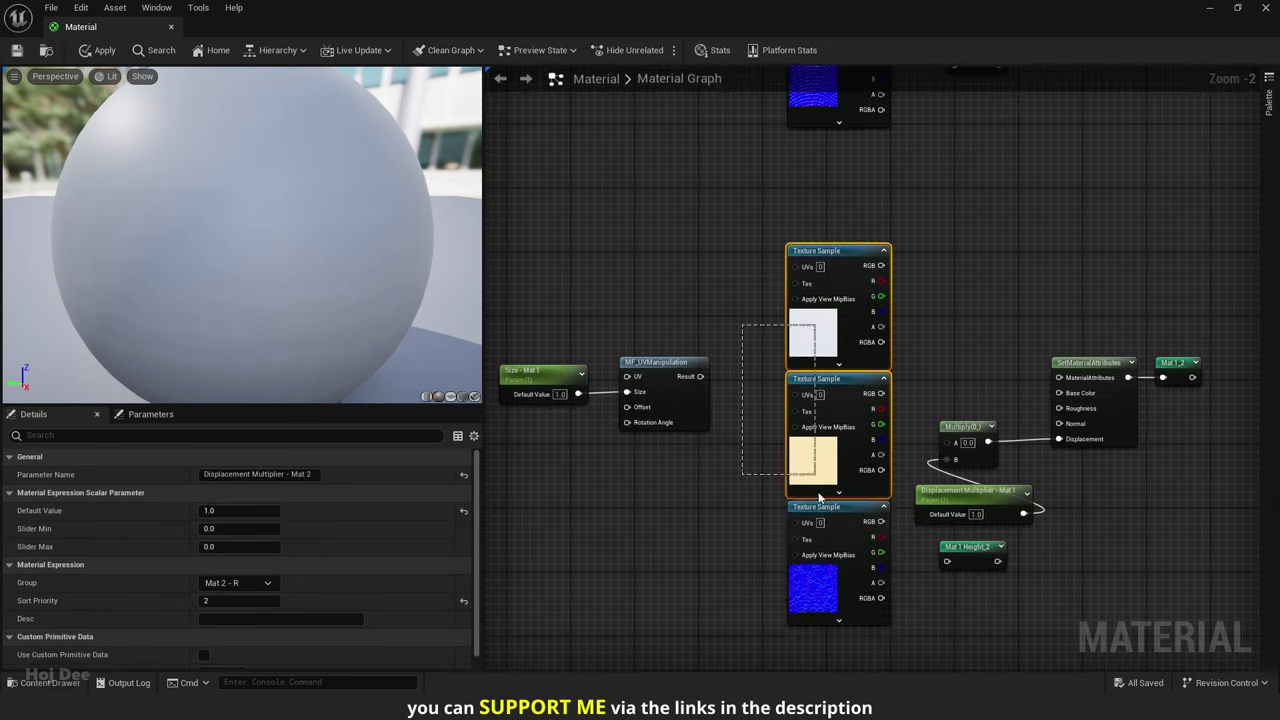
- Rename the snow mask texture parameter to "ORDp - Mat 3" and frame the Mat 2 nodes in a comment titled "Mat 2 - R"
double_click(835, 380)
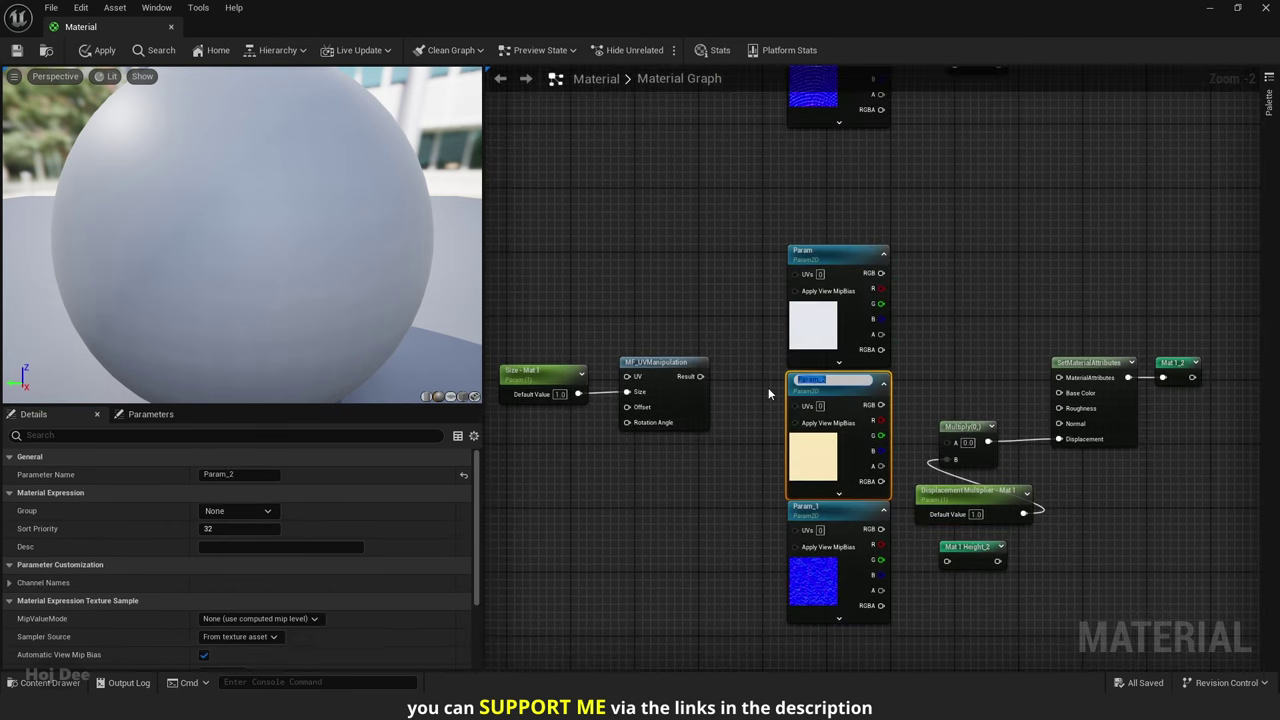
text(ORDp)
key(Return)
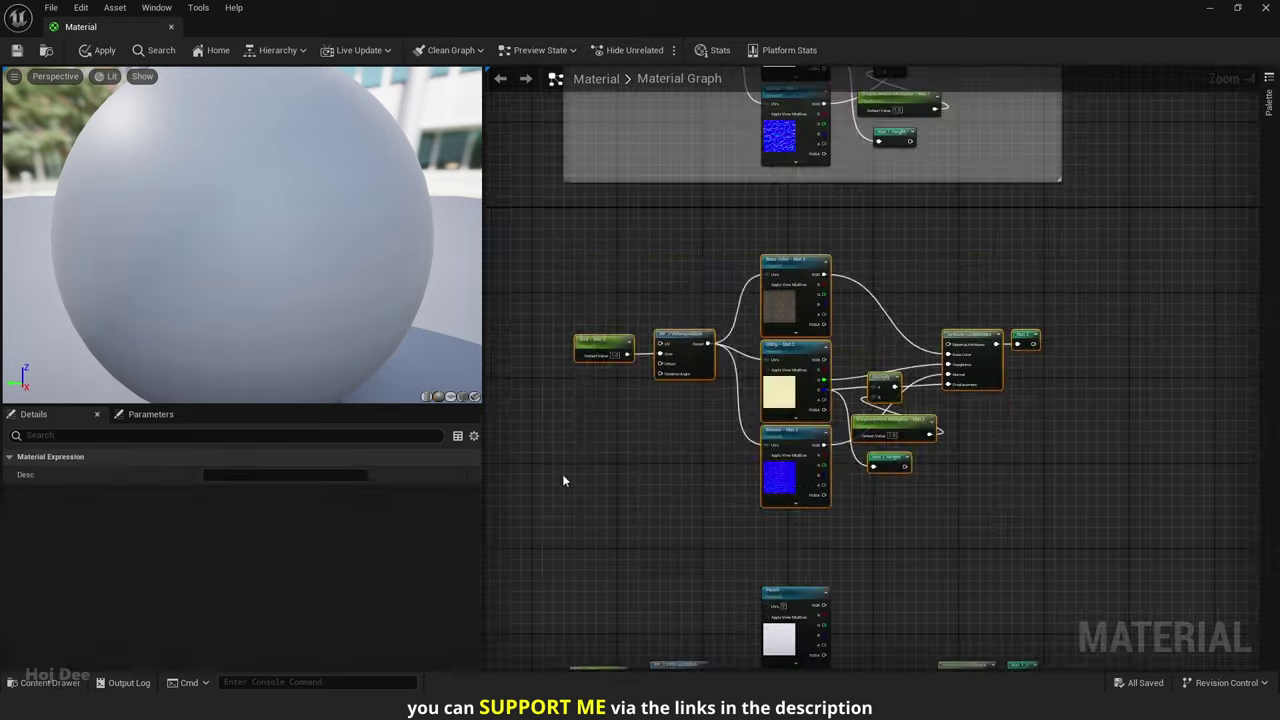
key(c)
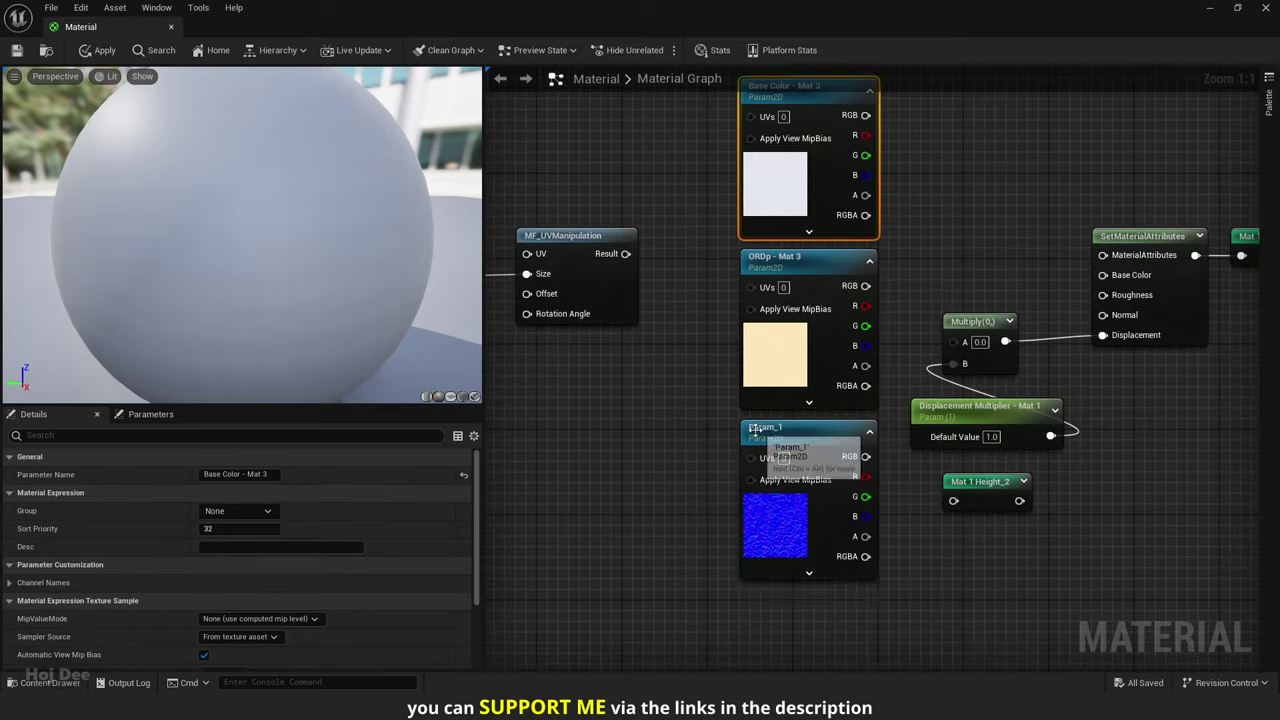
- Rename the snow normal parameter to "Normal - Mat 3" and the copied height reroute to "Mat 3 Height", wiring the snow nodes like Mat 2
text(Normal - Mat 3)
key(Return)
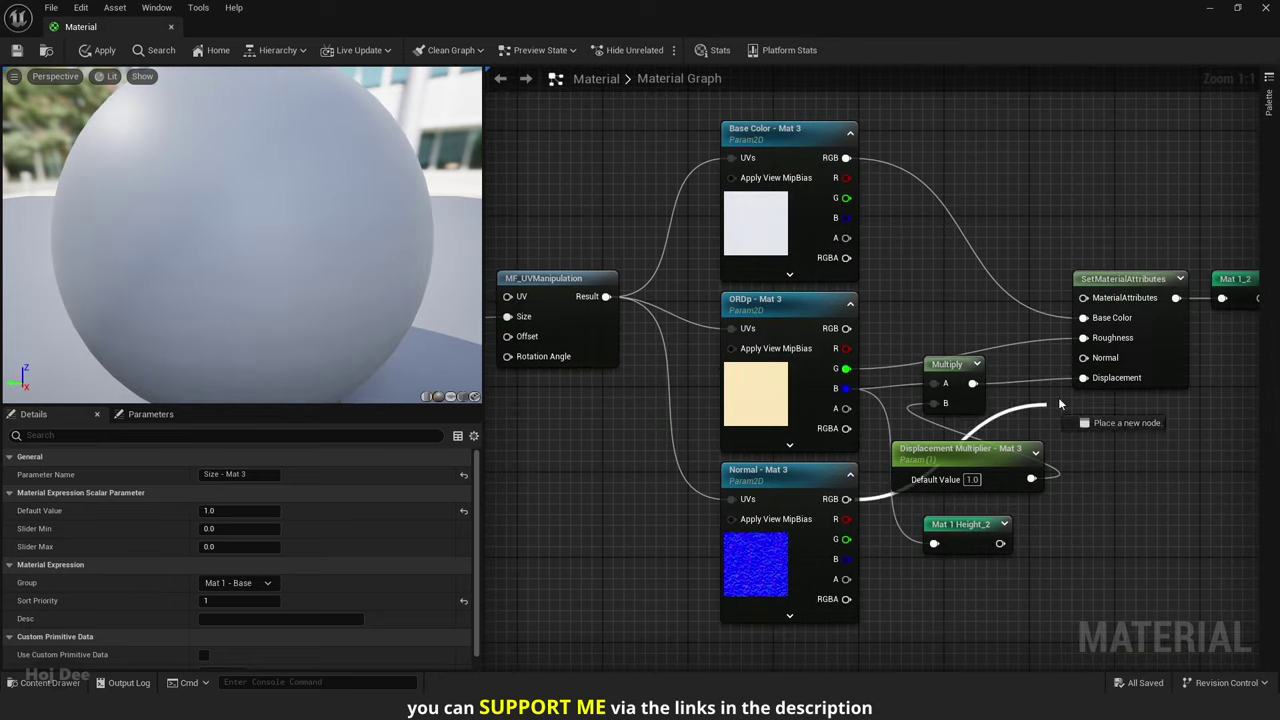
click(963, 540)
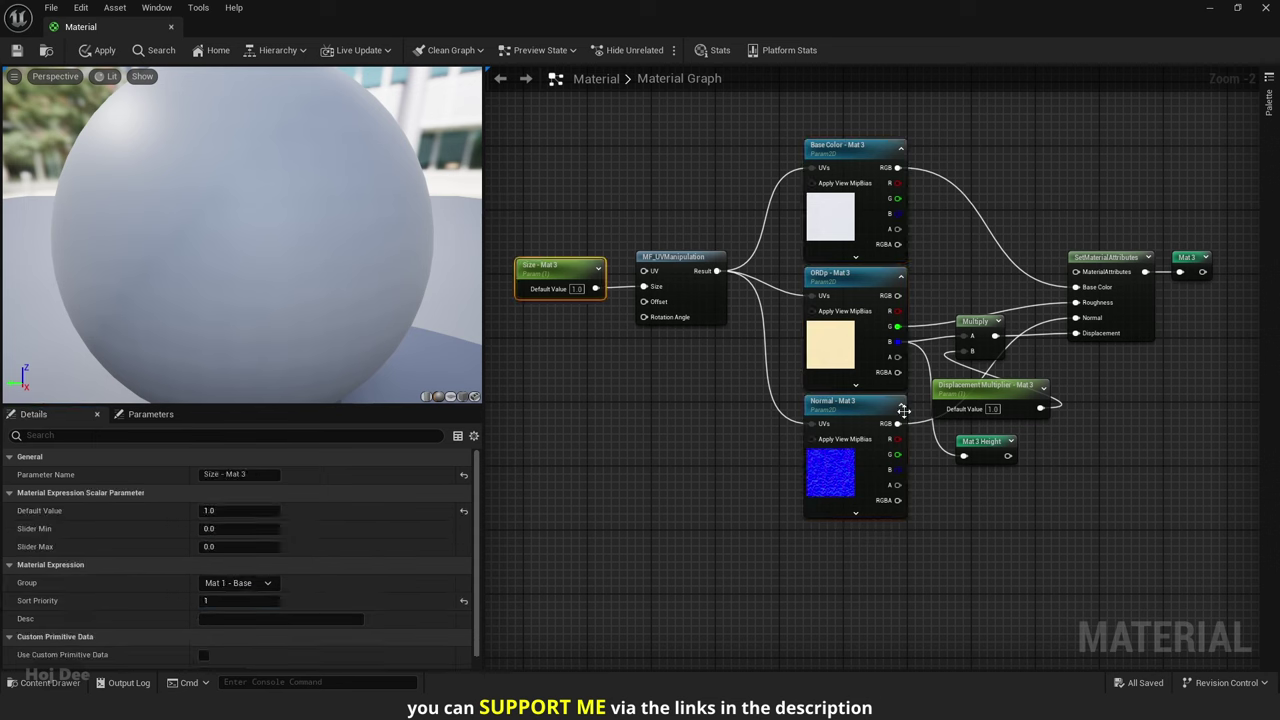
- Frame the snow nodes in a comment titled "Mat 3 - G"
click(539, 400)
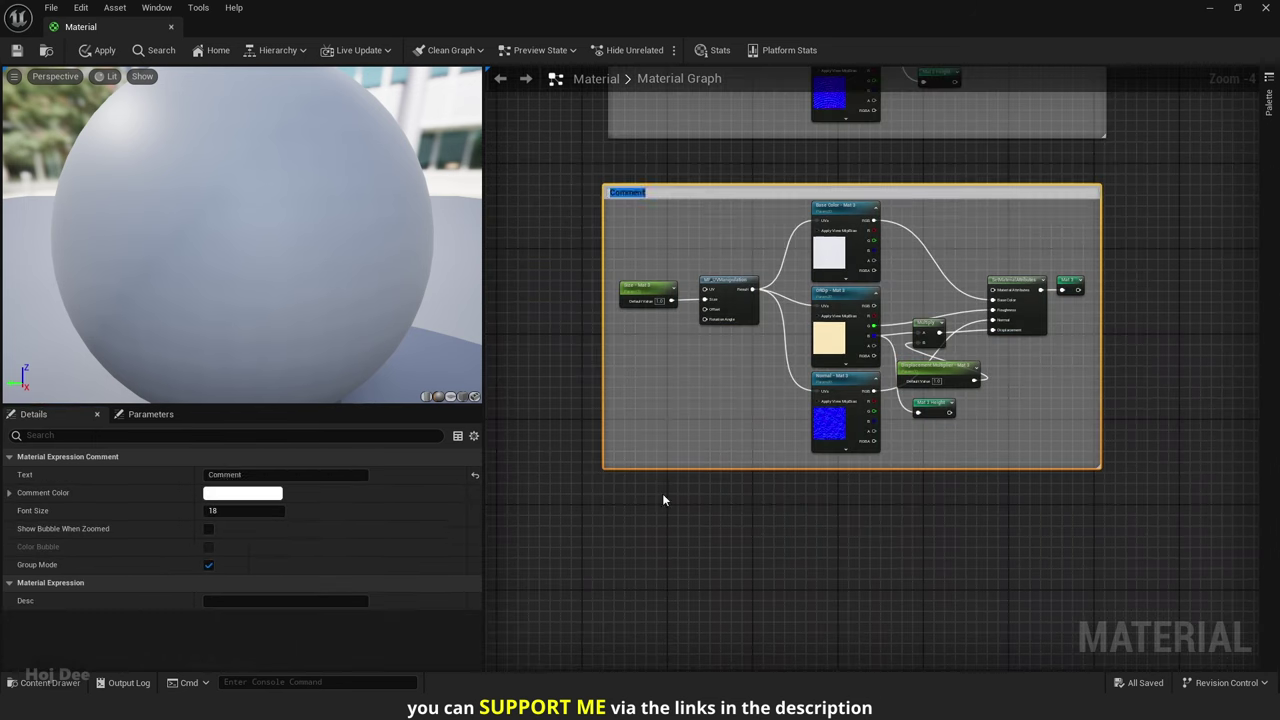
text(Mat 3 - G)
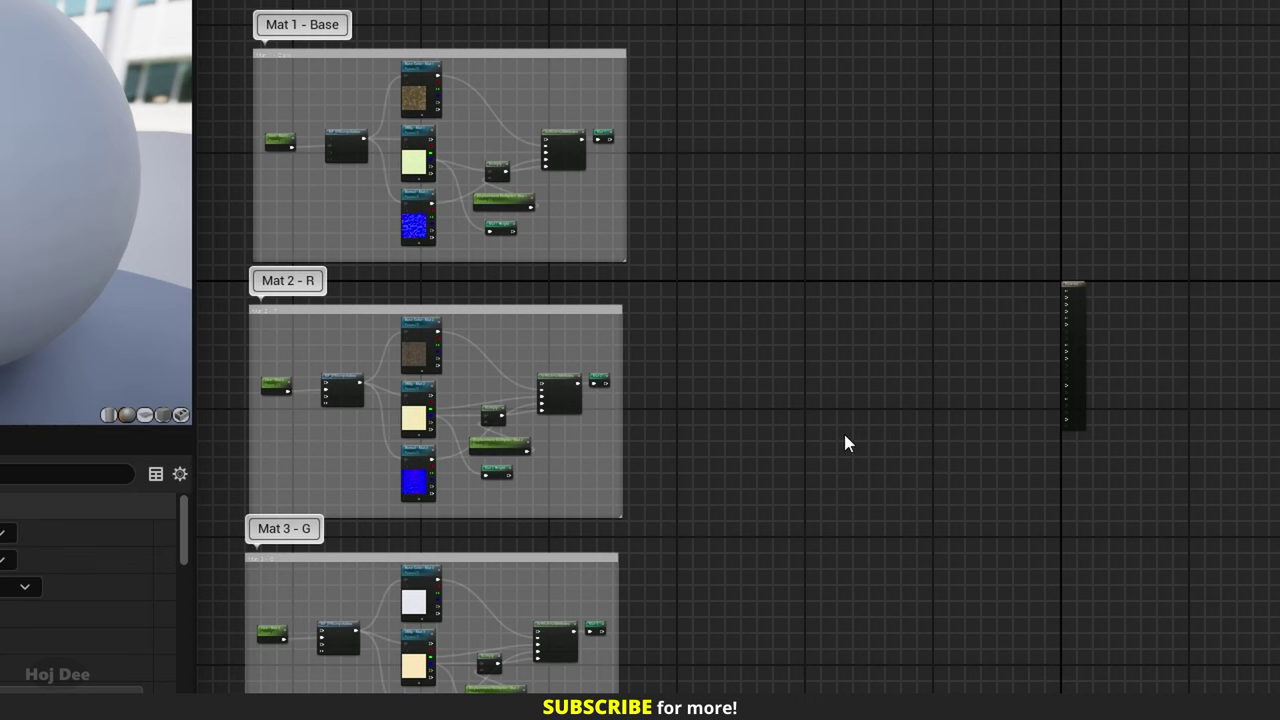
- Enable Use Material Attributes on the main Material output node
right_drag(845, 442, 814, 434)
scroll(995, 355, up, 6)
click(1165, 135)
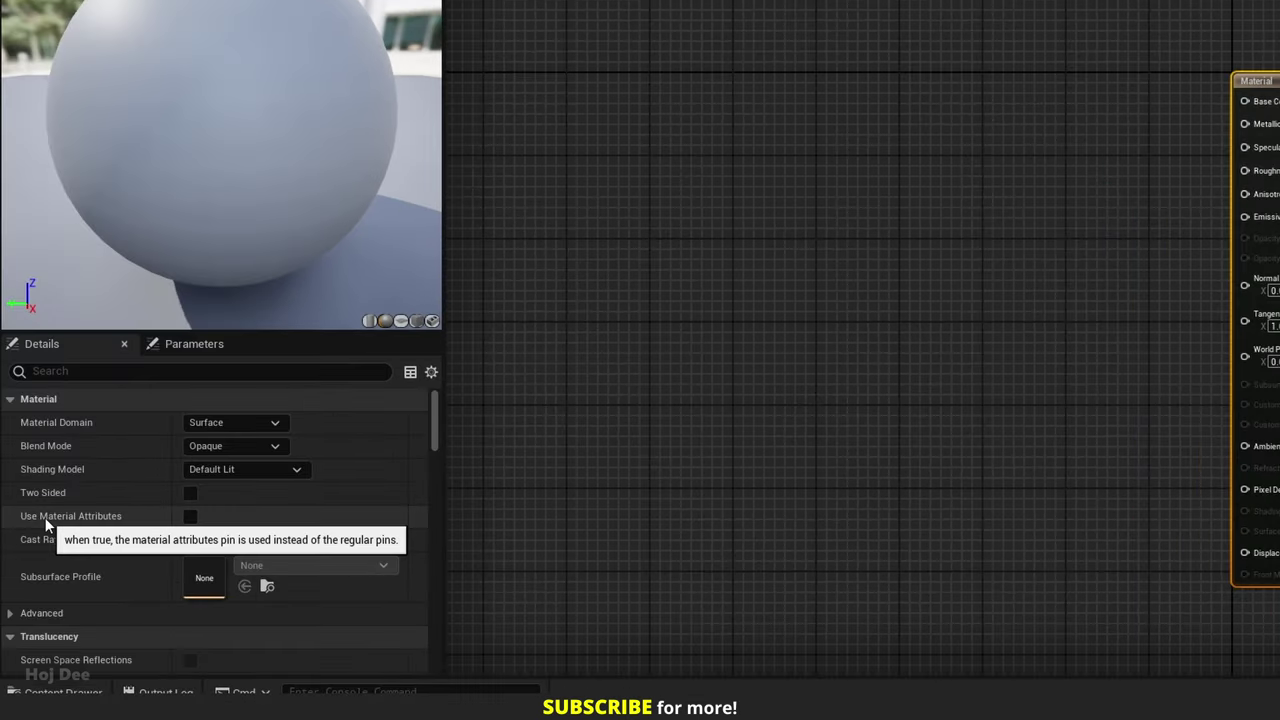
click(190, 516)
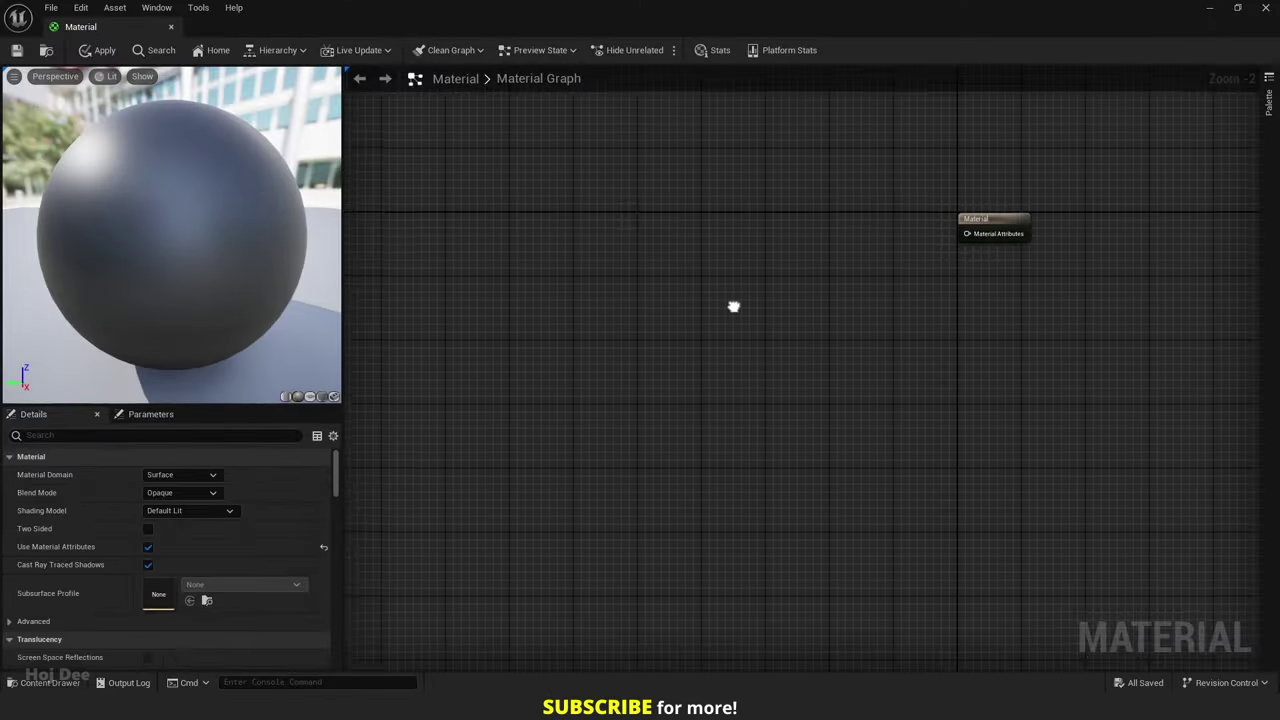
- Add a BlendMaterialAttributes node in the empty graph area before the Material output node
right_drag(733, 306, 826, 377)
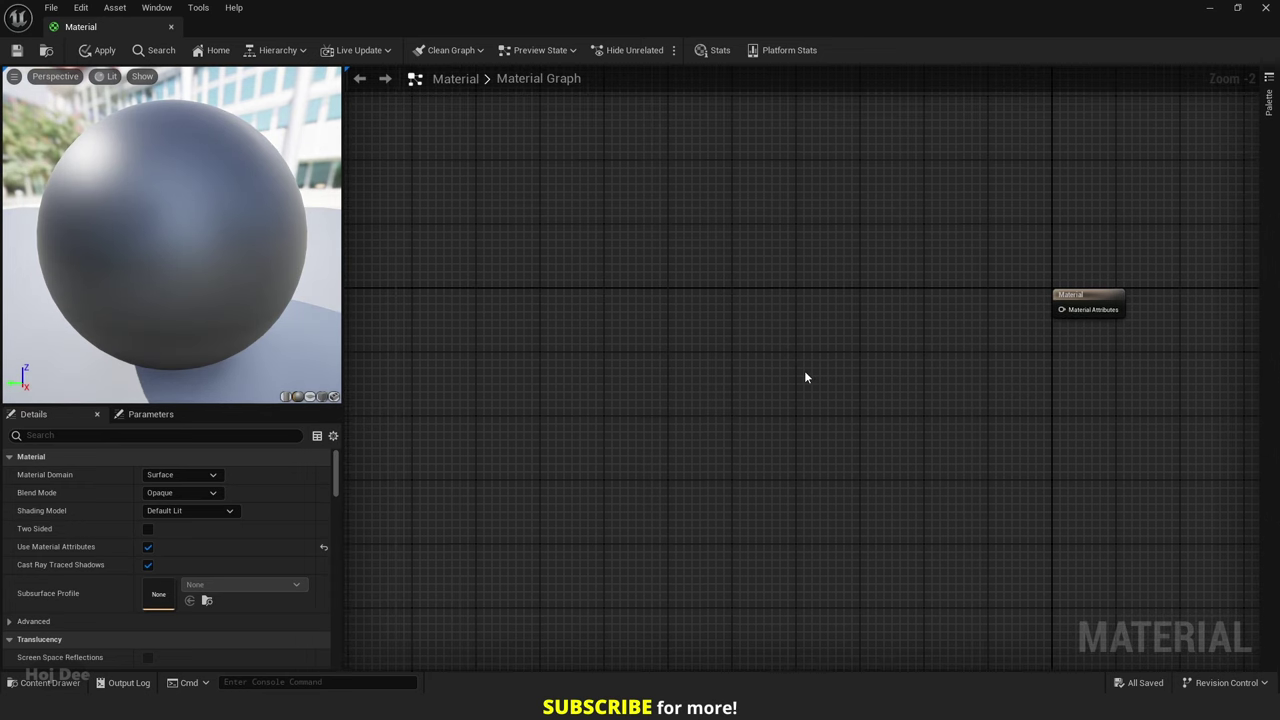
right_click(675, 310)
text(blend )
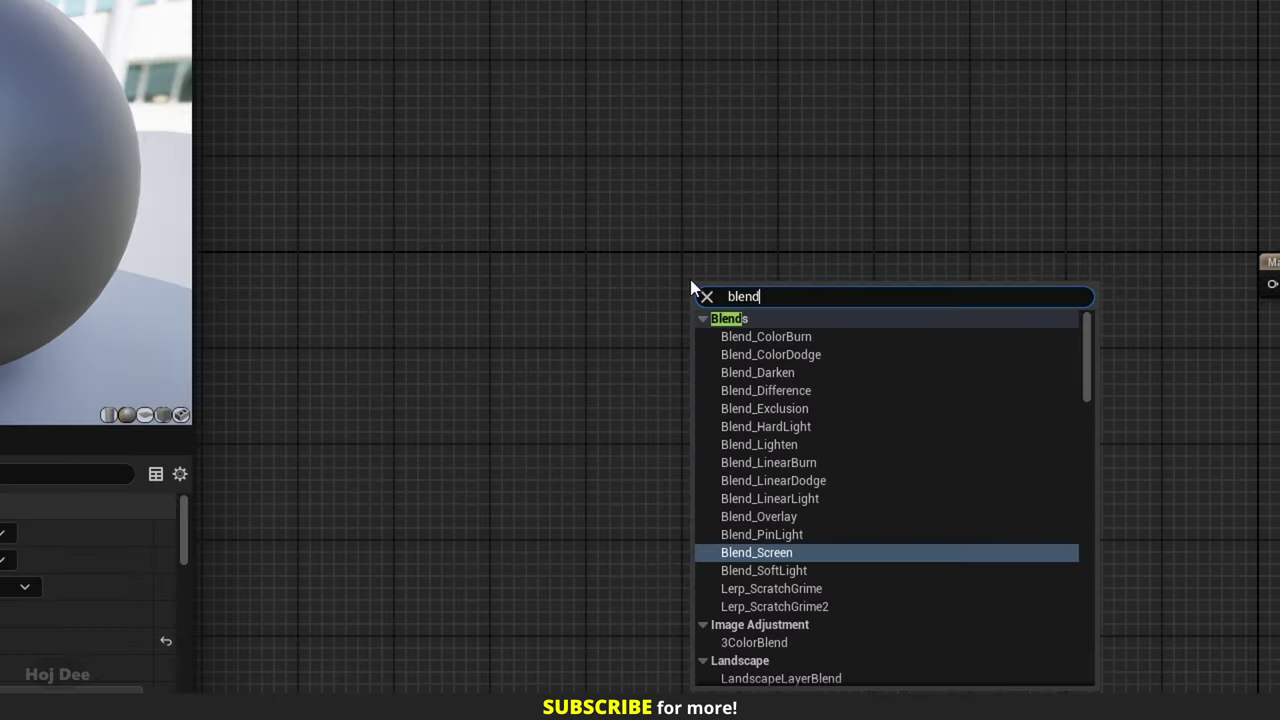
text(mater)
key(Return)
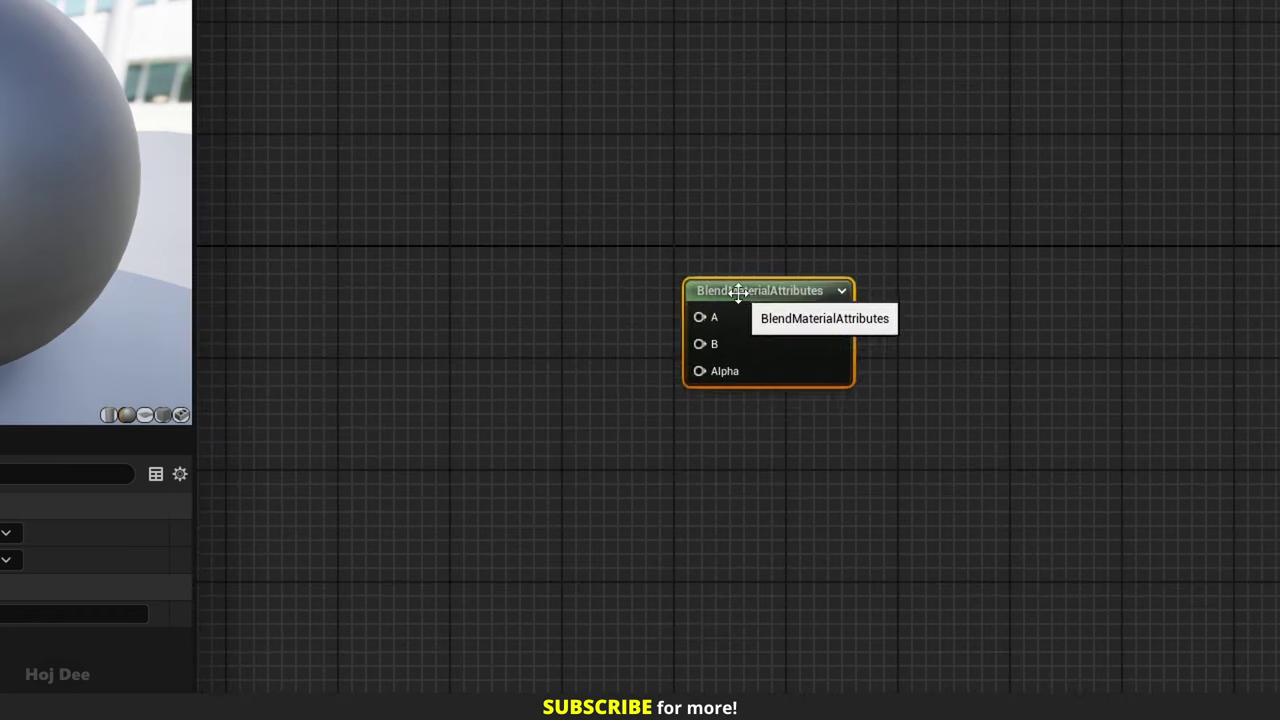
drag(738, 291, 737, 257)
- Place usages of the Mat 1 and Mat 2 named reroutes and connect them to inputs A and B of BlendMaterialAttributes
right_click(458, 240)
click(462, 264)
click(490, 281)
right_click(463, 318)
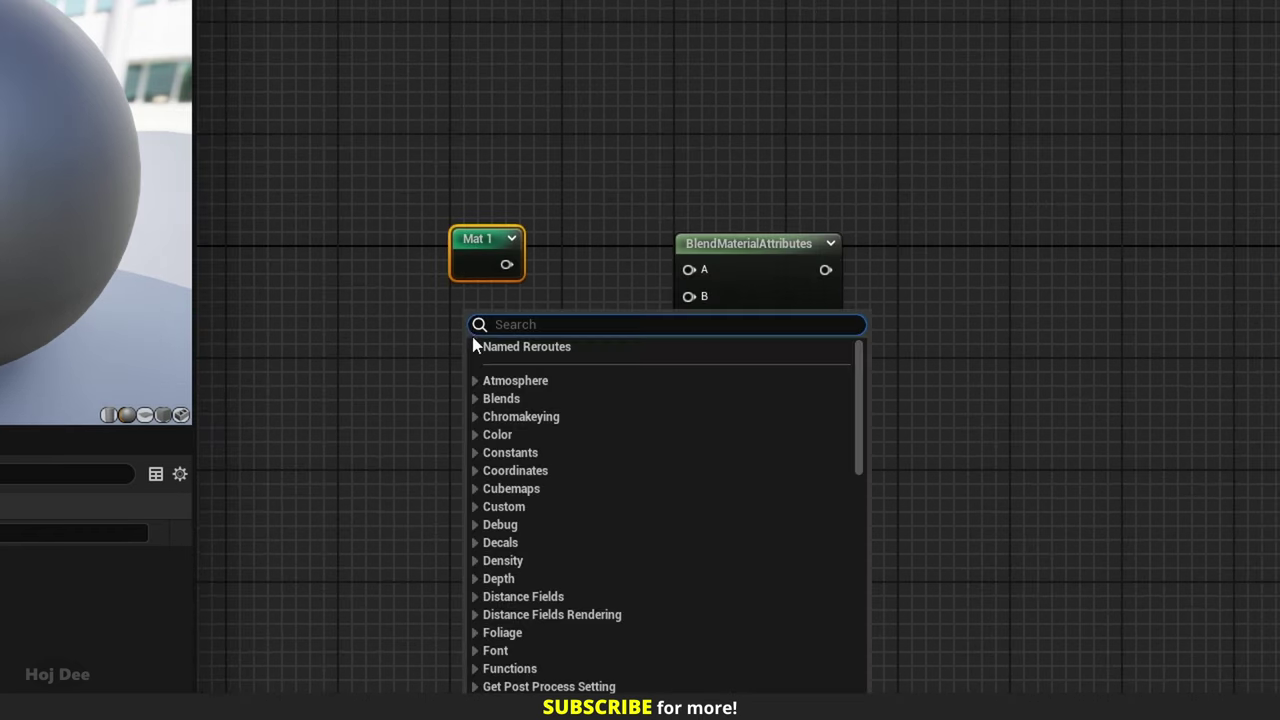
click(480, 345)
click(517, 410)
drag(508, 332, 493, 316)
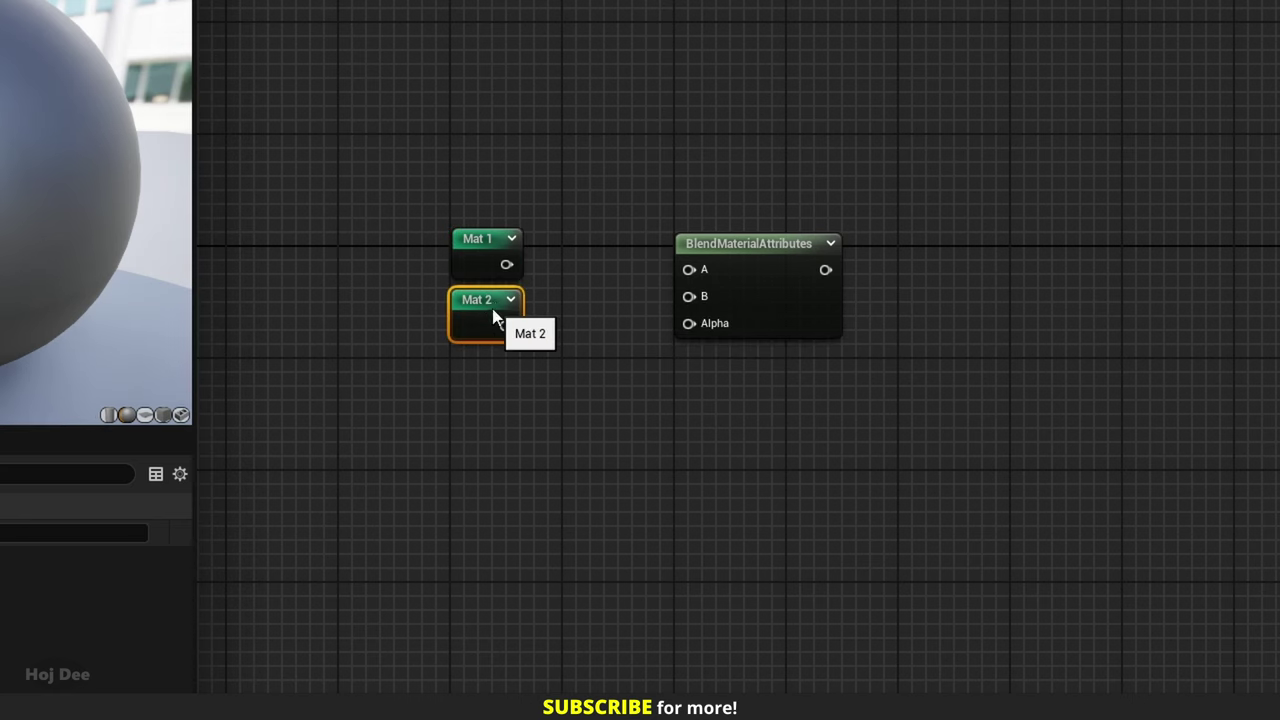
drag(506, 264, 689, 269)
drag(506, 325, 689, 296)
- Chain a second BlendMaterialAttributes node from the first one's output into A, and feed a Mat 3 reroute usage into its B input
drag(733, 253, 907, 255)
text(blend ma)
key(Return)
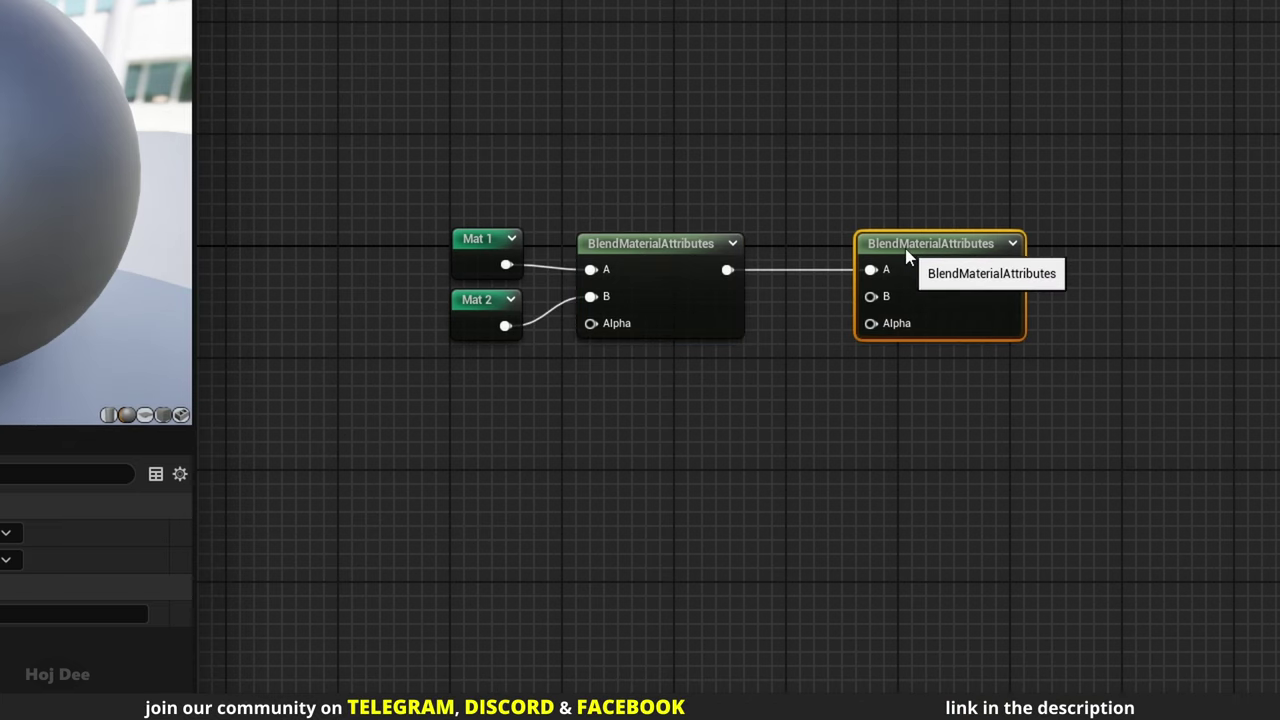
right_click(745, 379)
click(758, 417)
click(806, 505)
drag(847, 327, 871, 296)
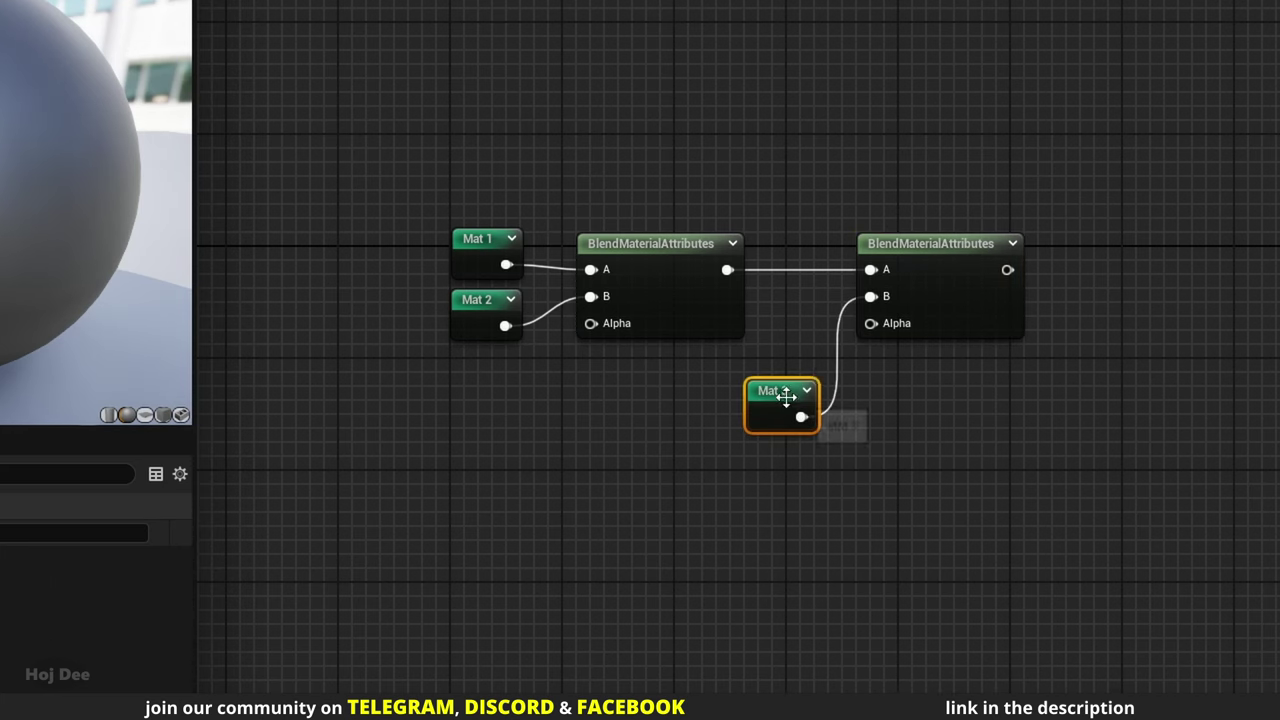
drag(791, 407, 803, 316)
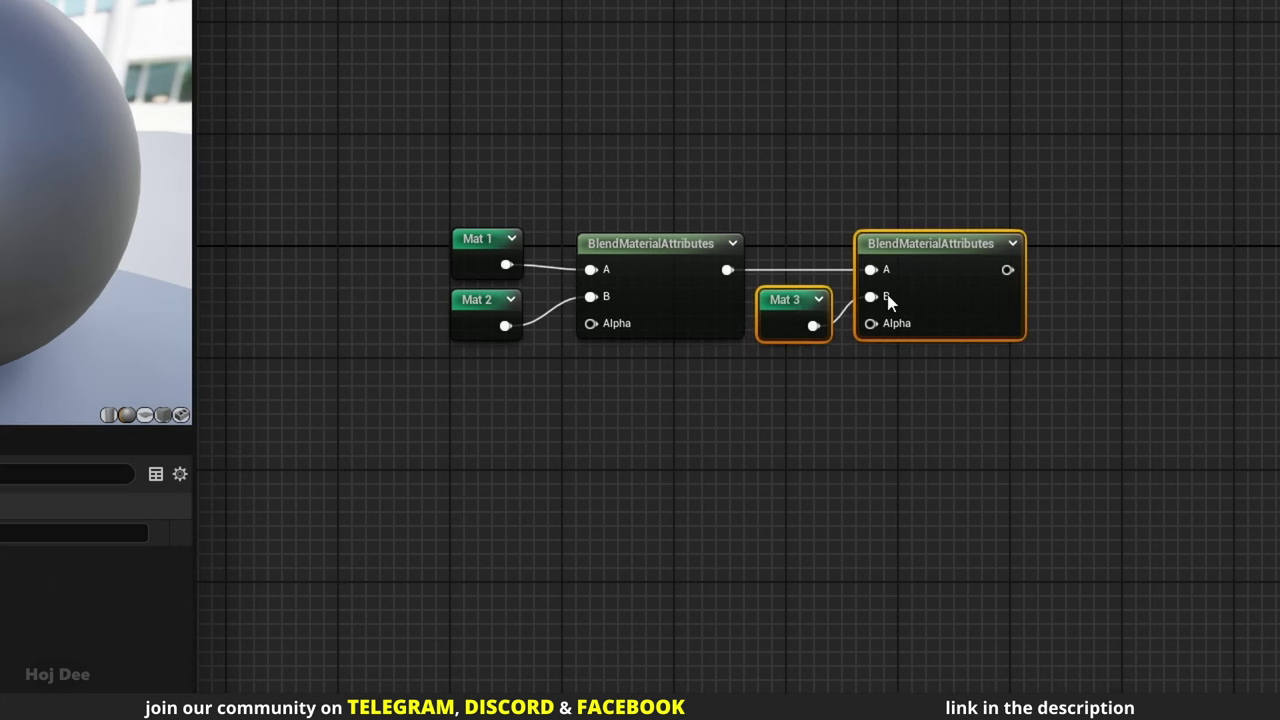
drag(899, 284, 984, 284)
click(973, 375)
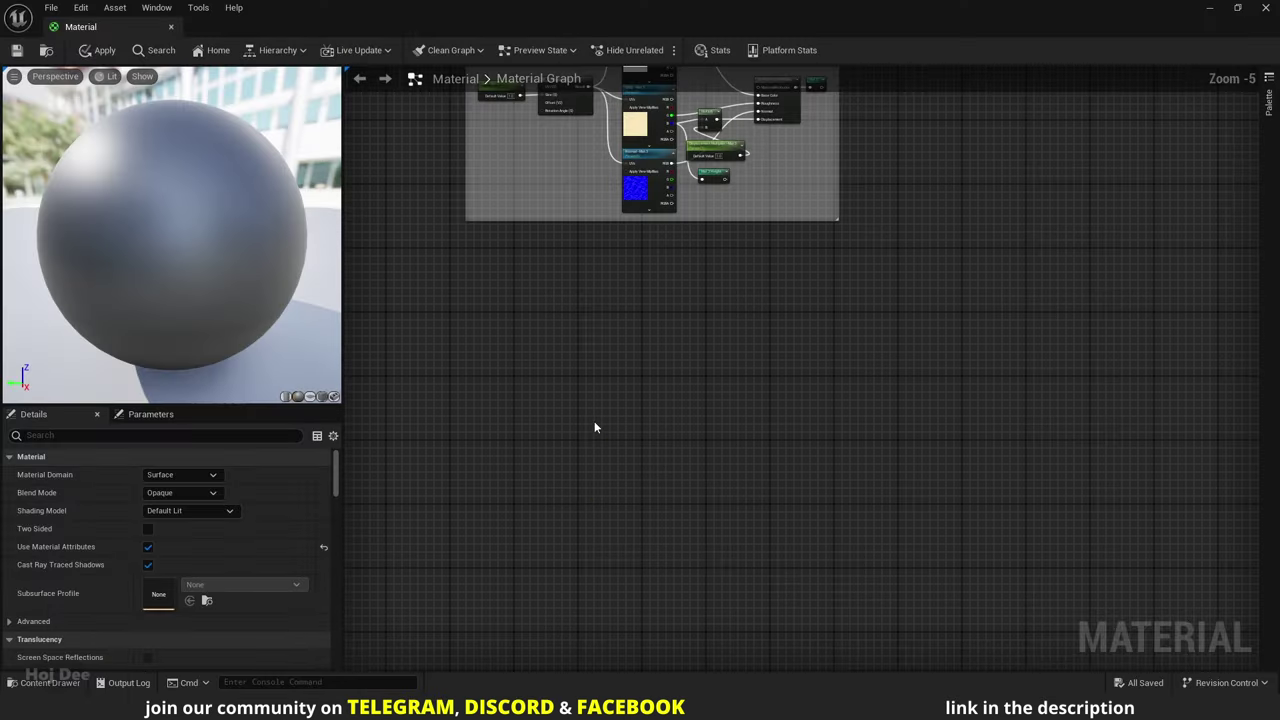
- Add a HeightLerpWithTwoHeightMaps node in the empty area below the Mat 3 comment
right_click(594, 427)
text(height lerp)
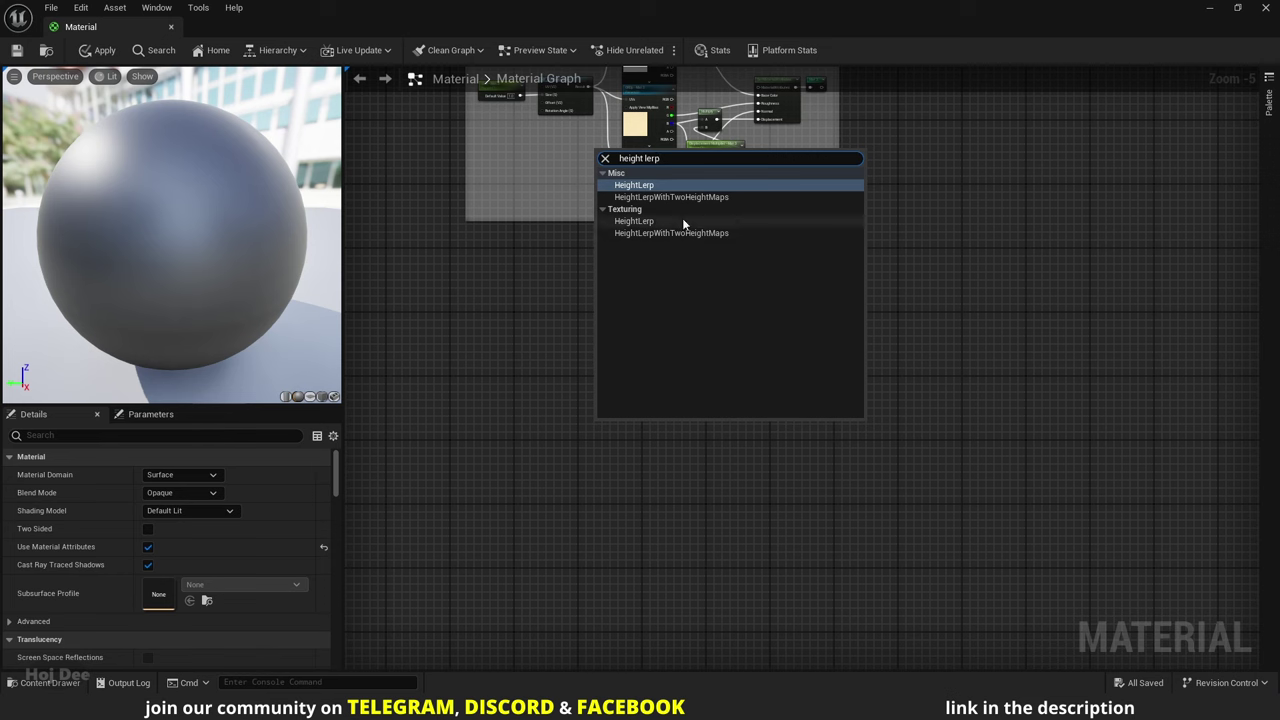
click(675, 197)
scroll(620, 400, up, 3)
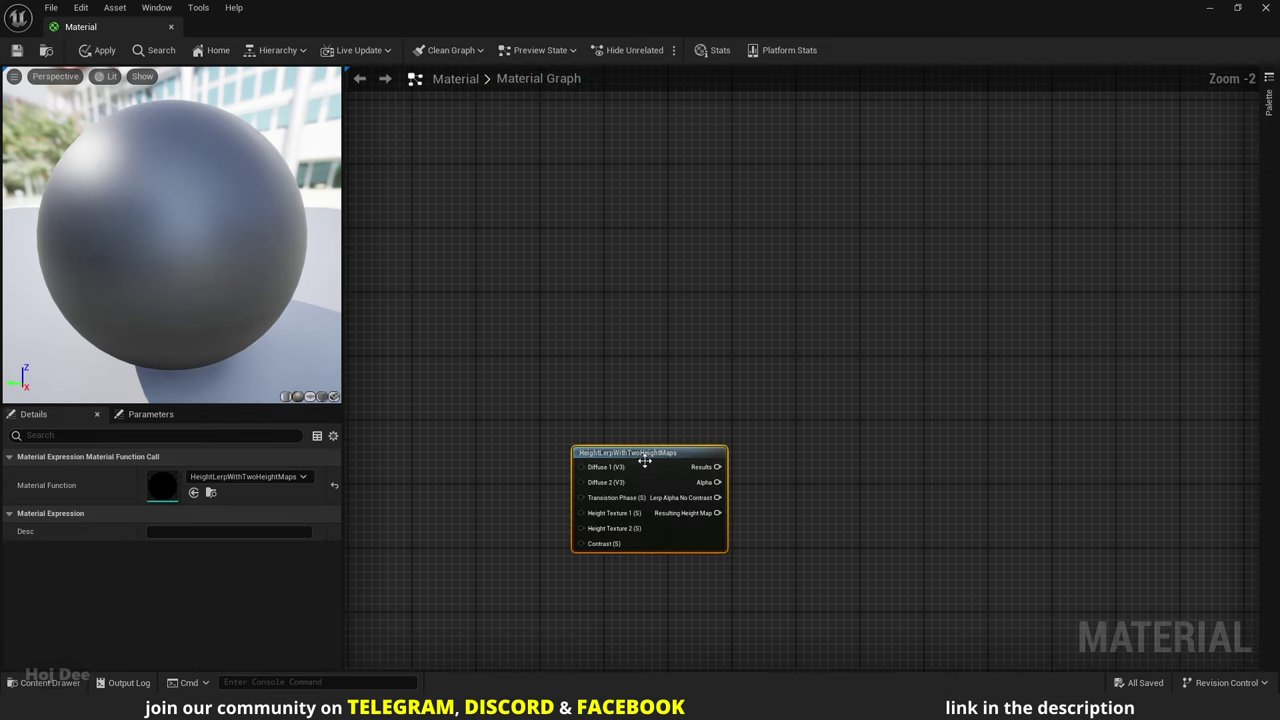
drag(645, 462, 652, 378)
right_drag(492, 384, 609, 381)
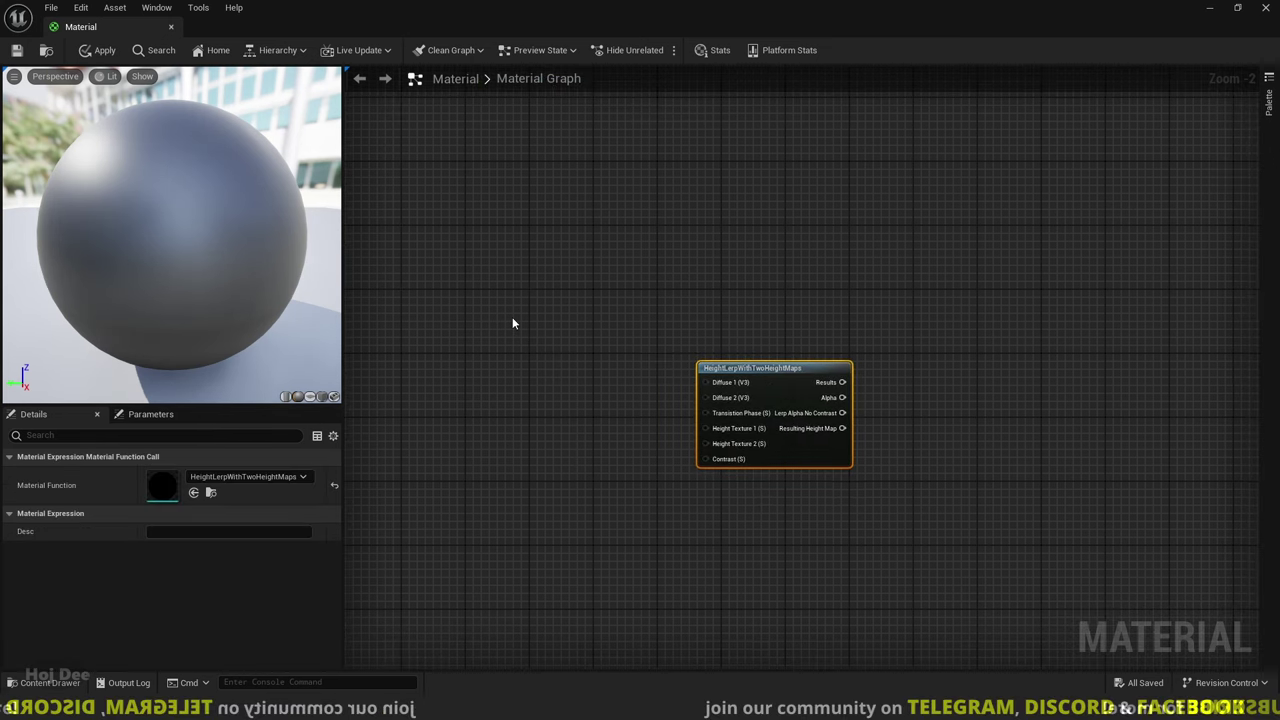
- Add a Vertex Color node and connect its red channel to the height lerp's Transition Phase input
right_click(512, 323)
text(vertex colo)
key(Return)
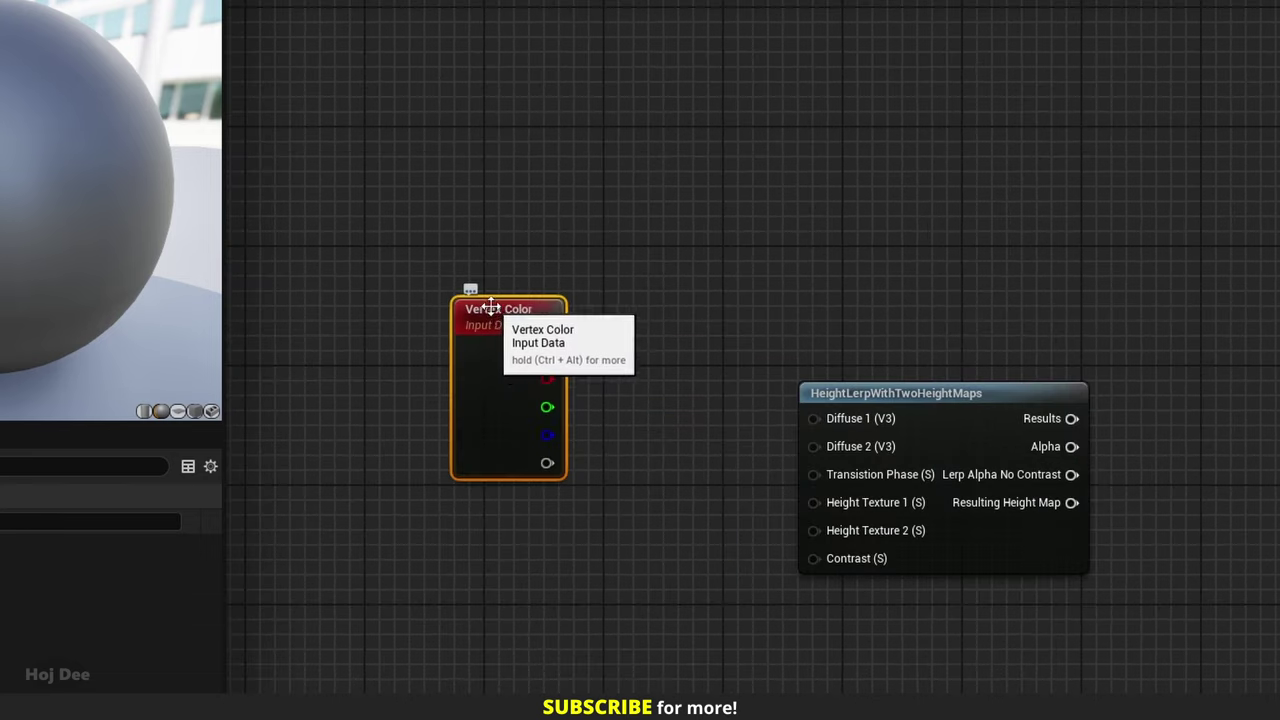
drag(490, 305, 476, 149)
drag(534, 223, 805, 472)
right_drag(608, 528, 683, 451)
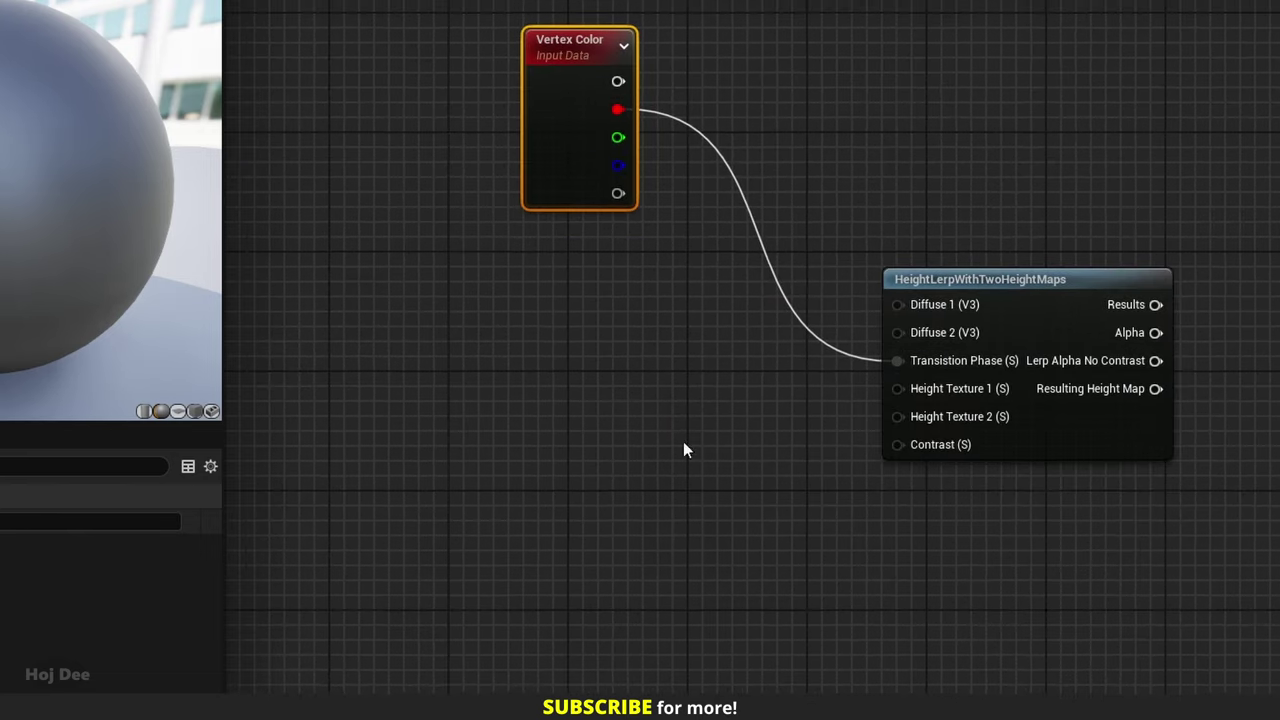
- Add a scalar parameter named "Height Contrast - Mat 2" and feed it through an Abs node into the height lerp's Contrast input
click(670, 576)
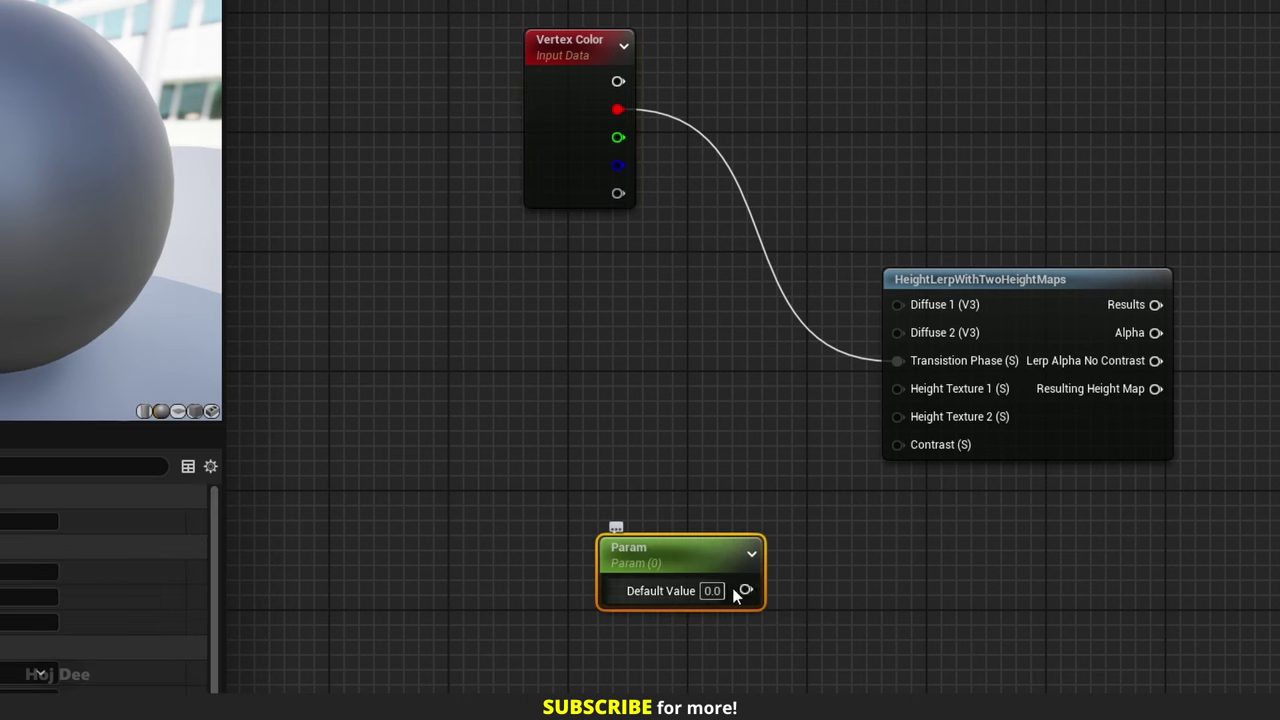
drag(746, 590, 897, 445)
text(abs)
click(860, 258)
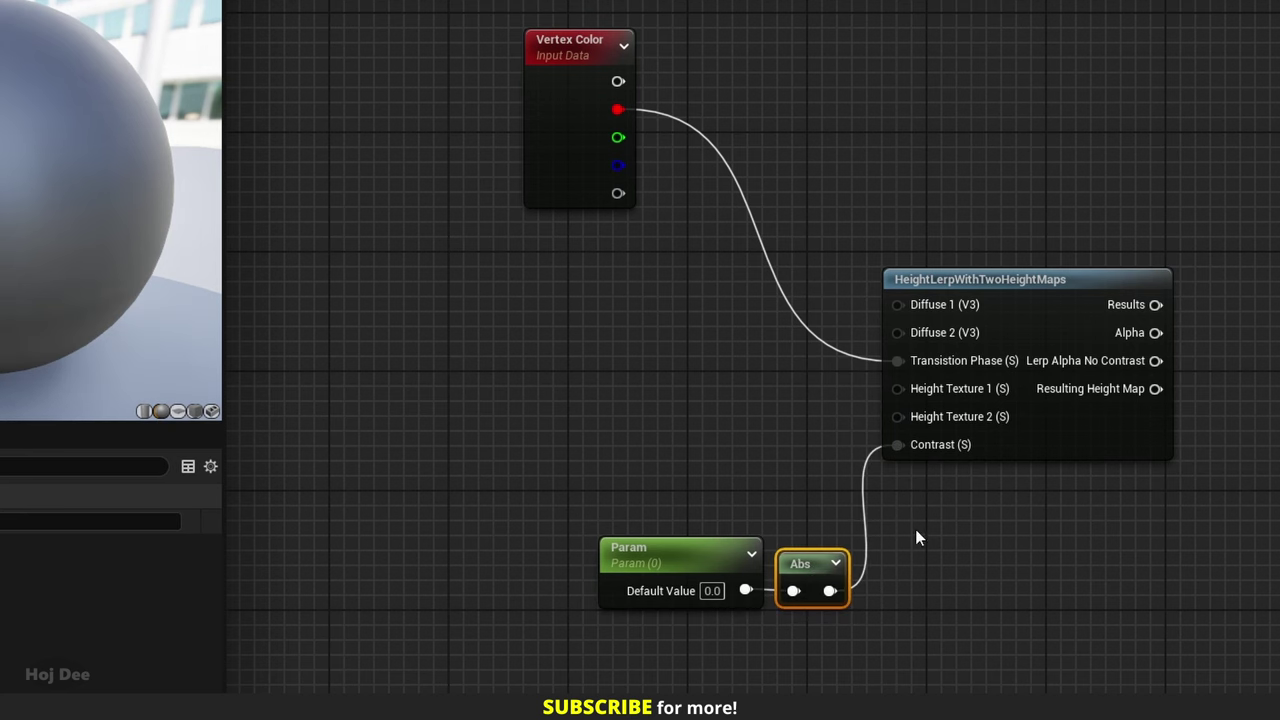
click(651, 551)
key(F2)
text(Height C)
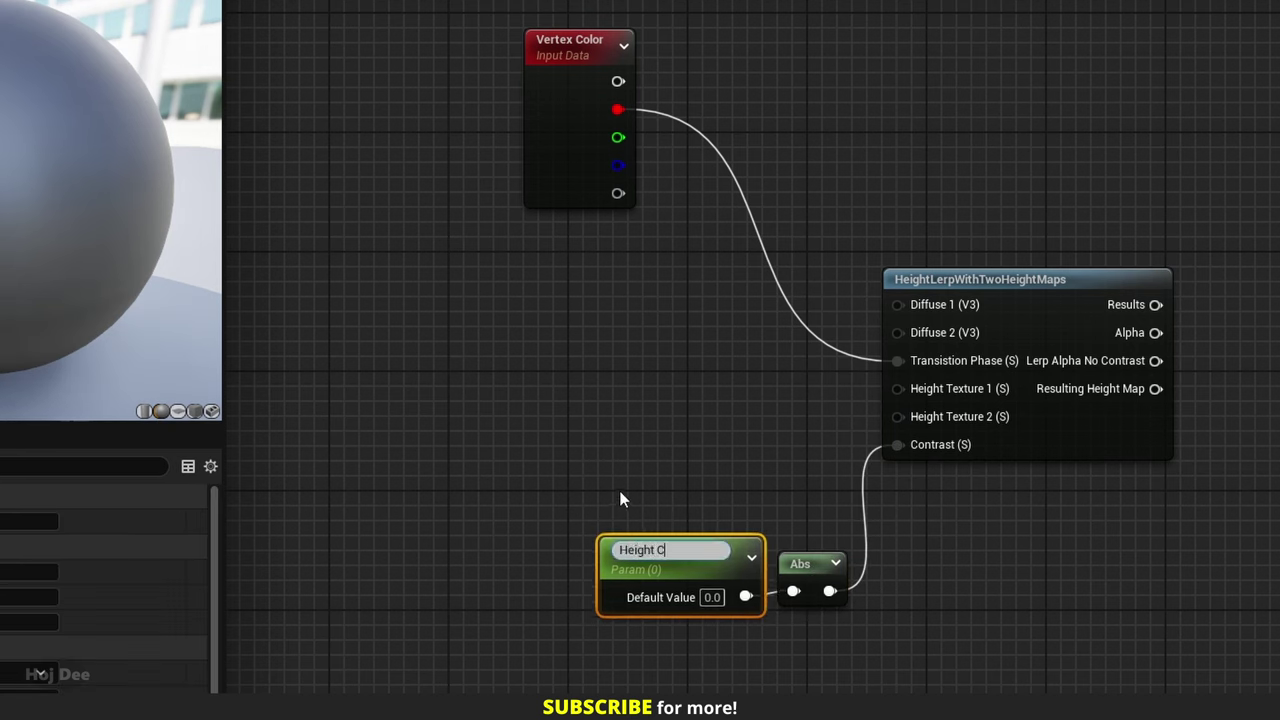
text(ontrast - Mat 2)
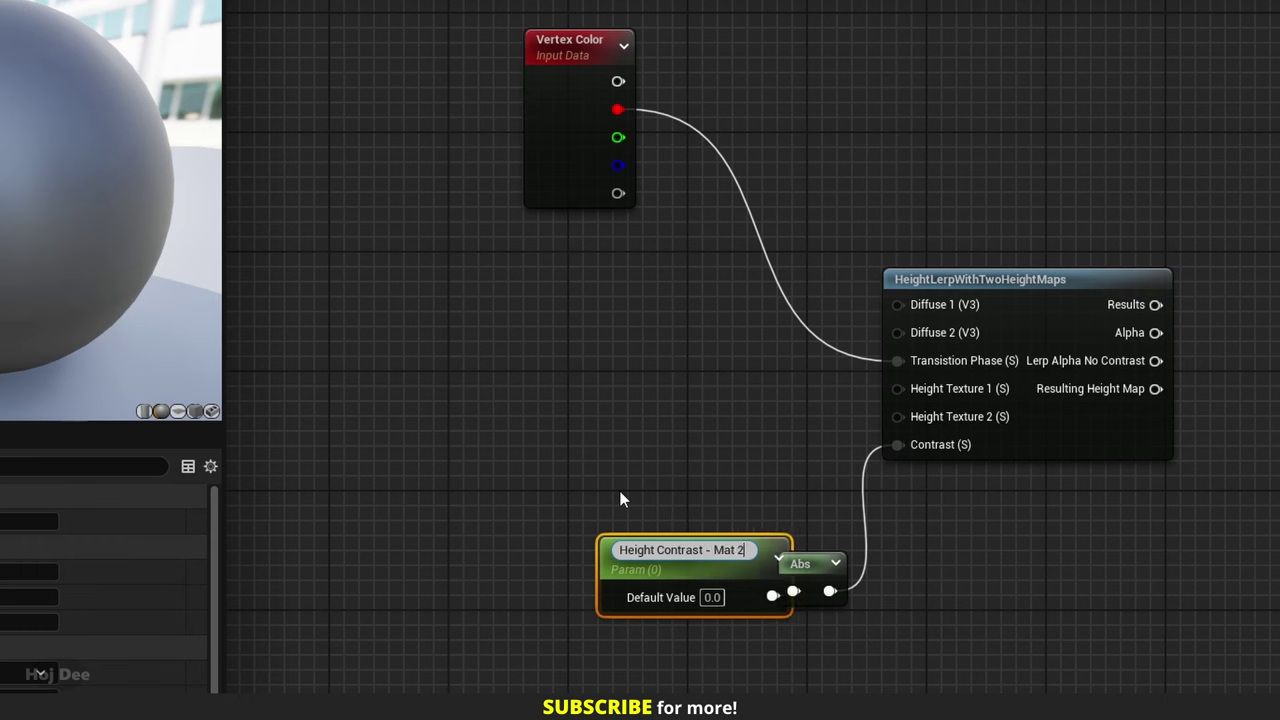
key(Return)
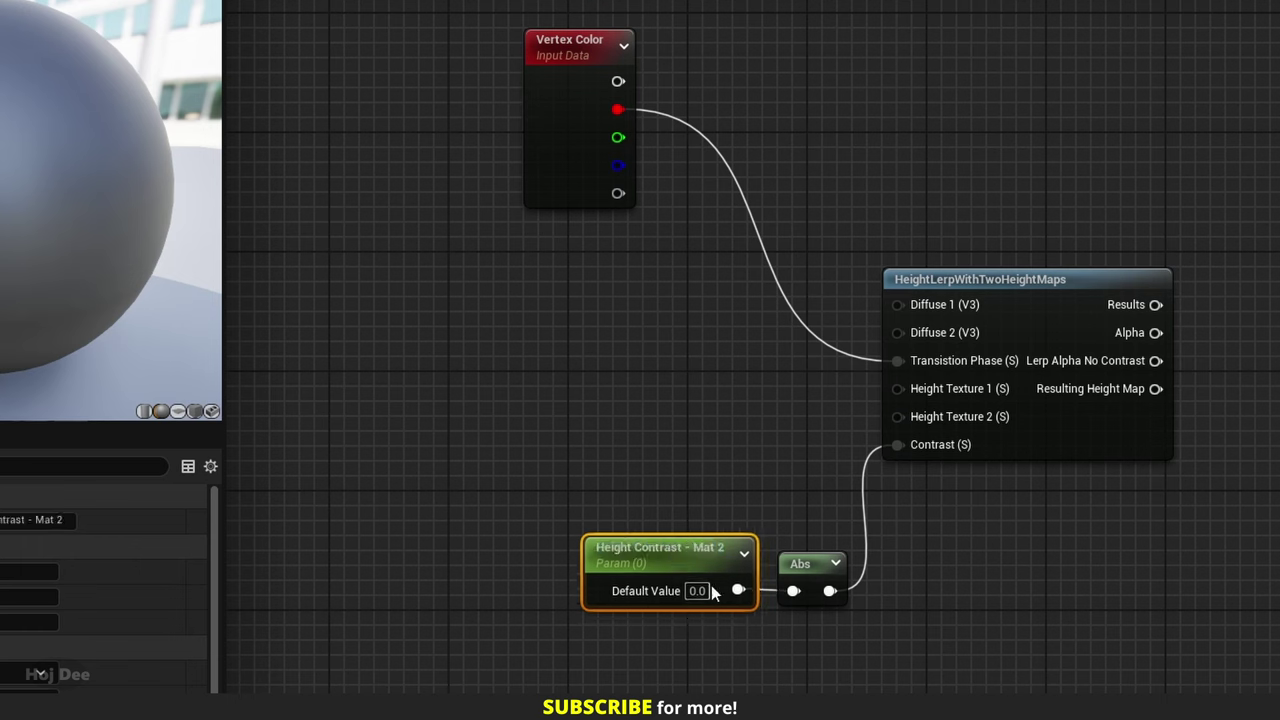
click(836, 670)
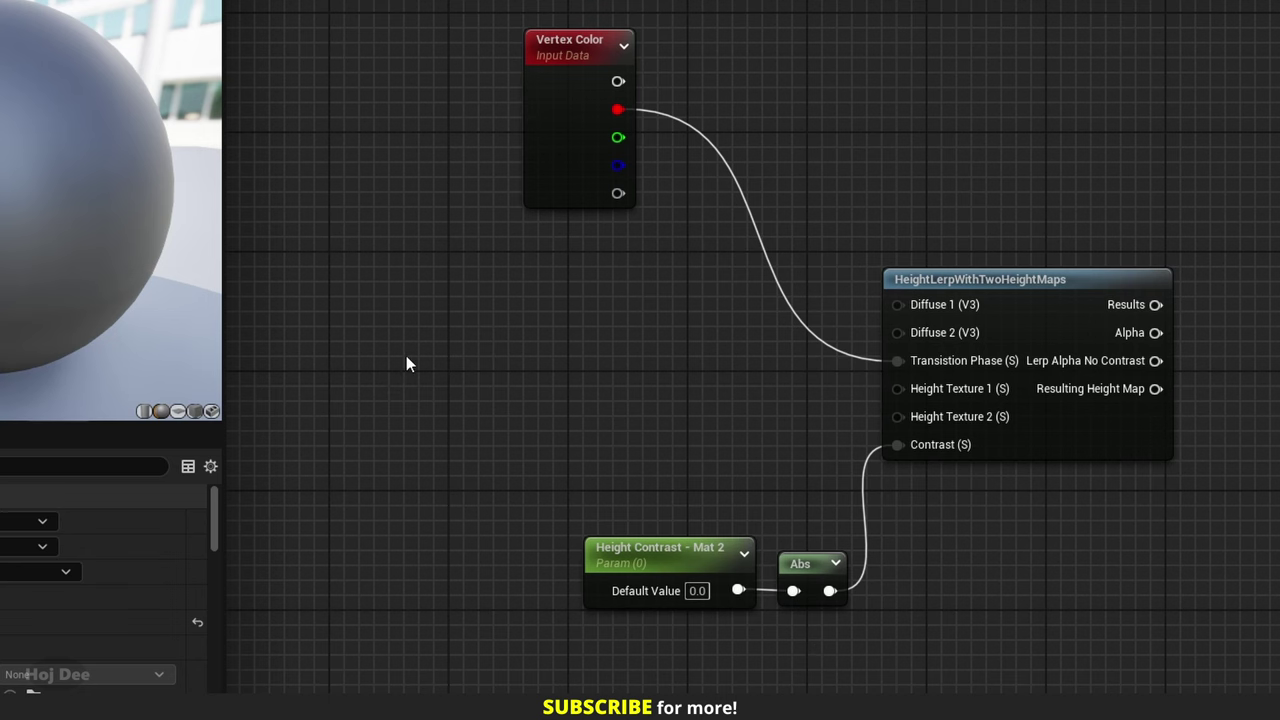
- Place usages of the Mat 1 Height and Mat 2 Height named reroutes beside the height lerp setup
right_click(338, 321)
click(346, 352)
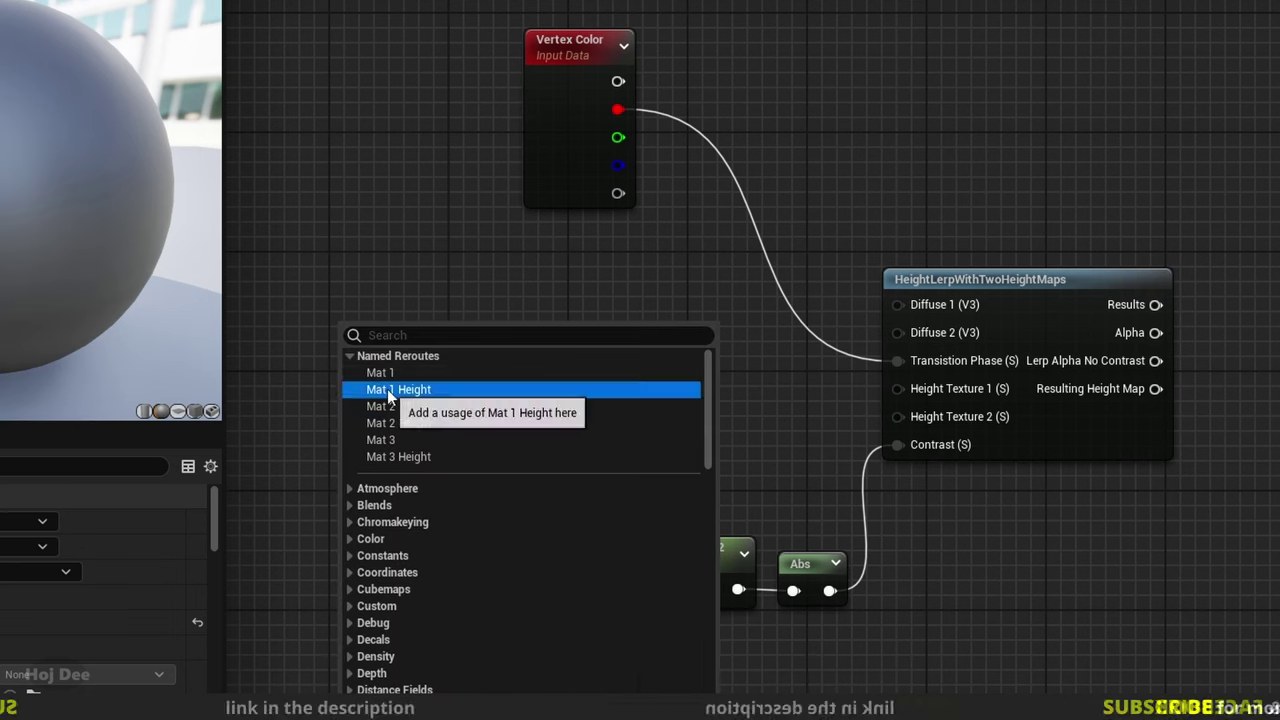
click(387, 393)
drag(366, 347, 290, 303)
right_drag(318, 363, 414, 367)
right_click(389, 393)
click(401, 427)
click(449, 495)
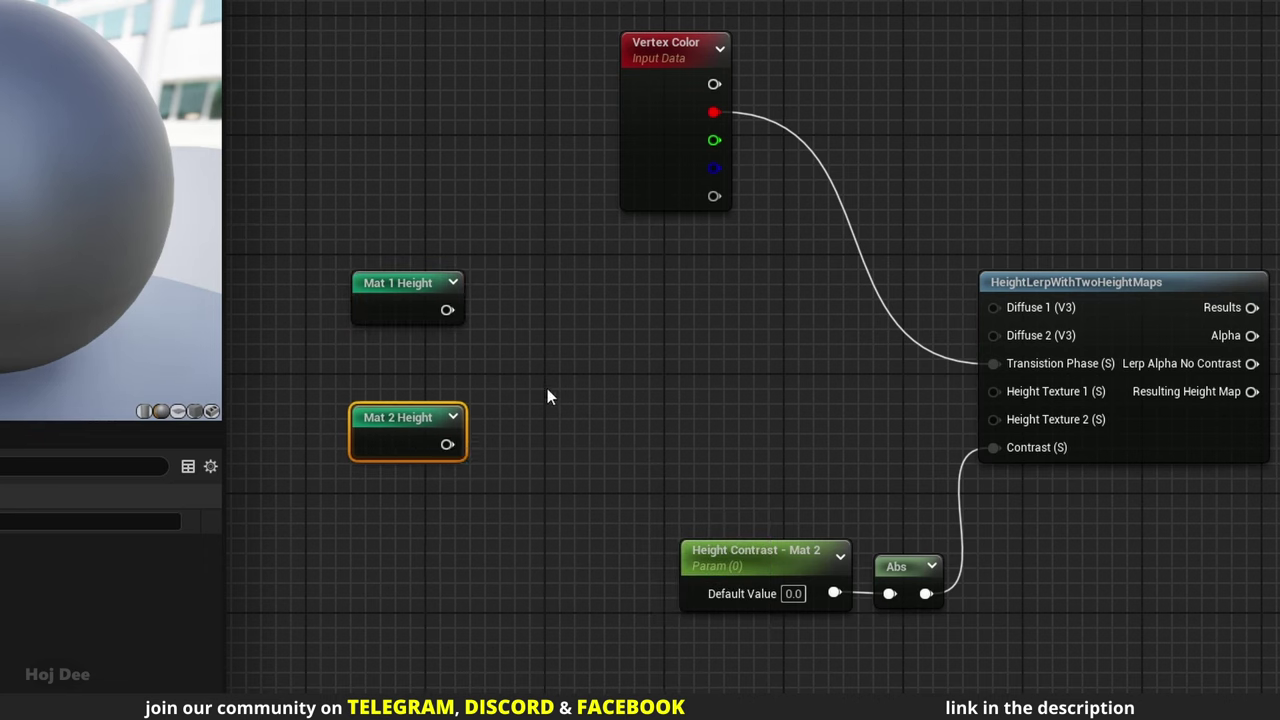
- Multiply the Mat 1 Height and Mat 2 Height reroutes each by its own new scalar parameter
click(521, 292)
drag(447, 310, 537, 329)
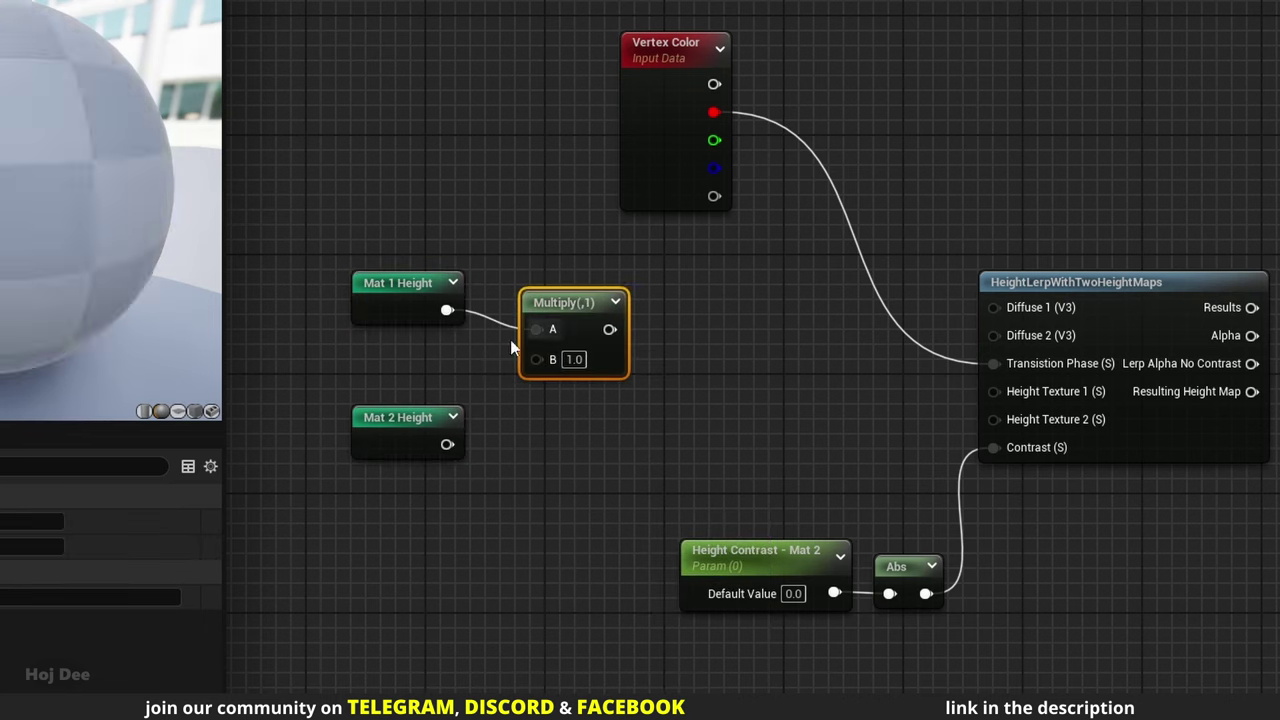
key(s)
click(415, 362)
drag(452, 386, 537, 359)
drag(400, 418, 531, 476)
click(383, 531)
drag(383, 531, 369, 529)
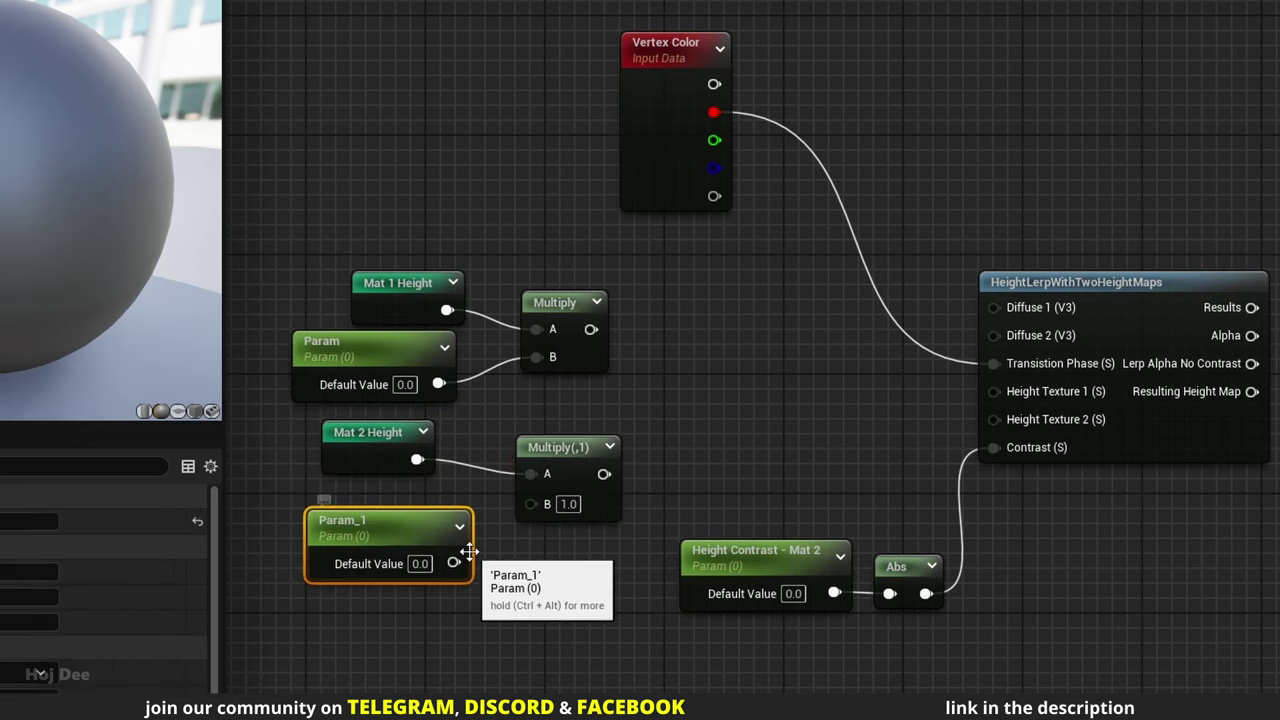
drag(453, 563, 531, 502)
- Rename the two multiplying scalar parameters "Height Multiplier - Mat 1" and "Height Multiplier - Mat 2"
click(316, 370)
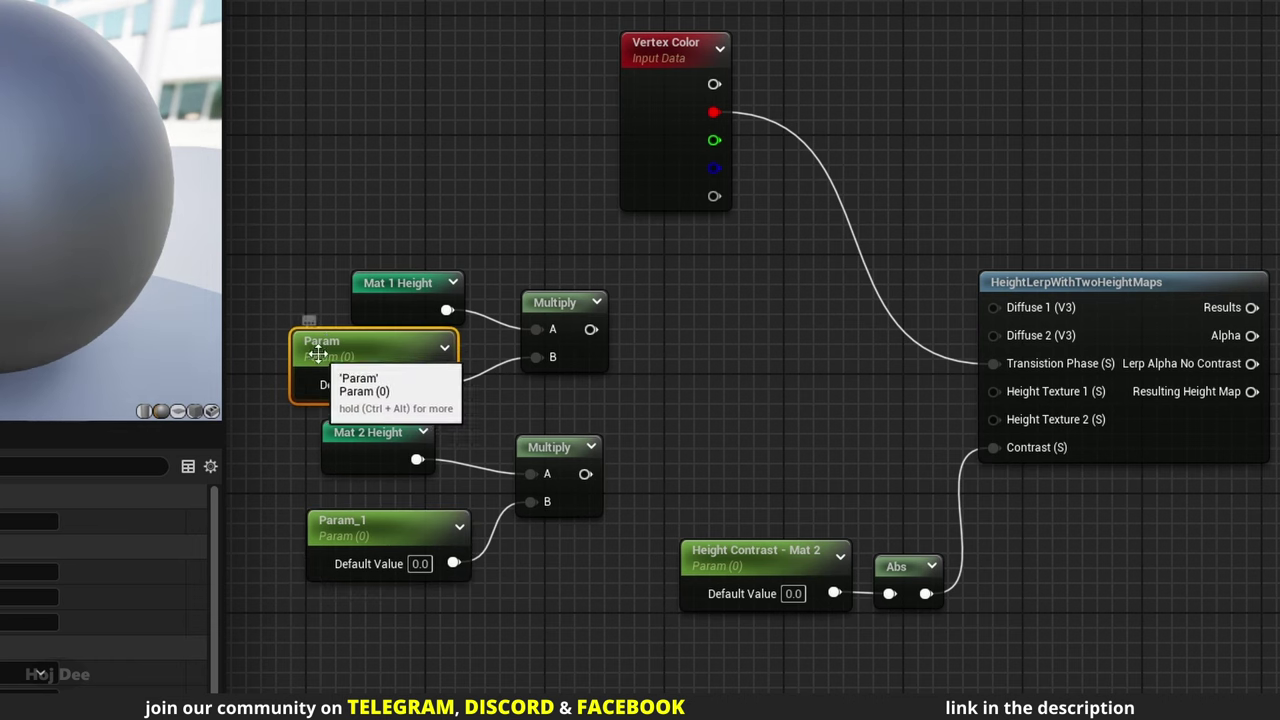
key(F2)
text(Height Multiplier - Mat 1)
key(Return)
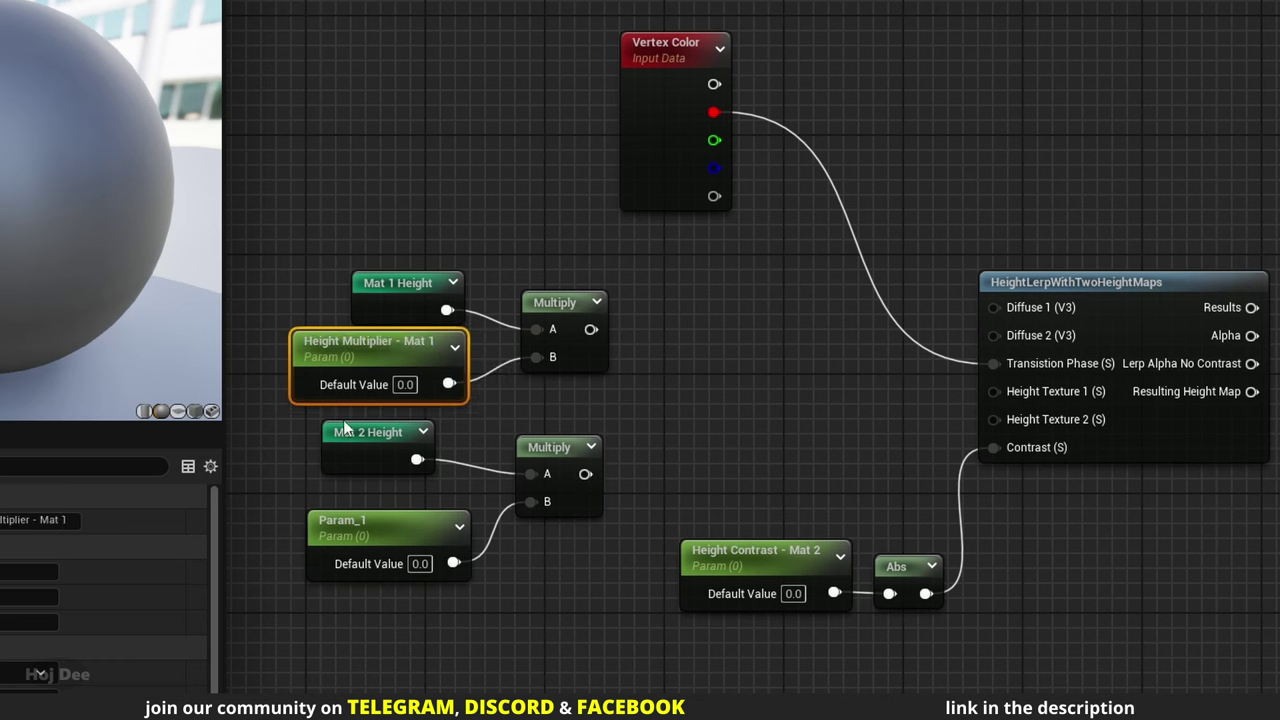
click(376, 520)
key(F2)
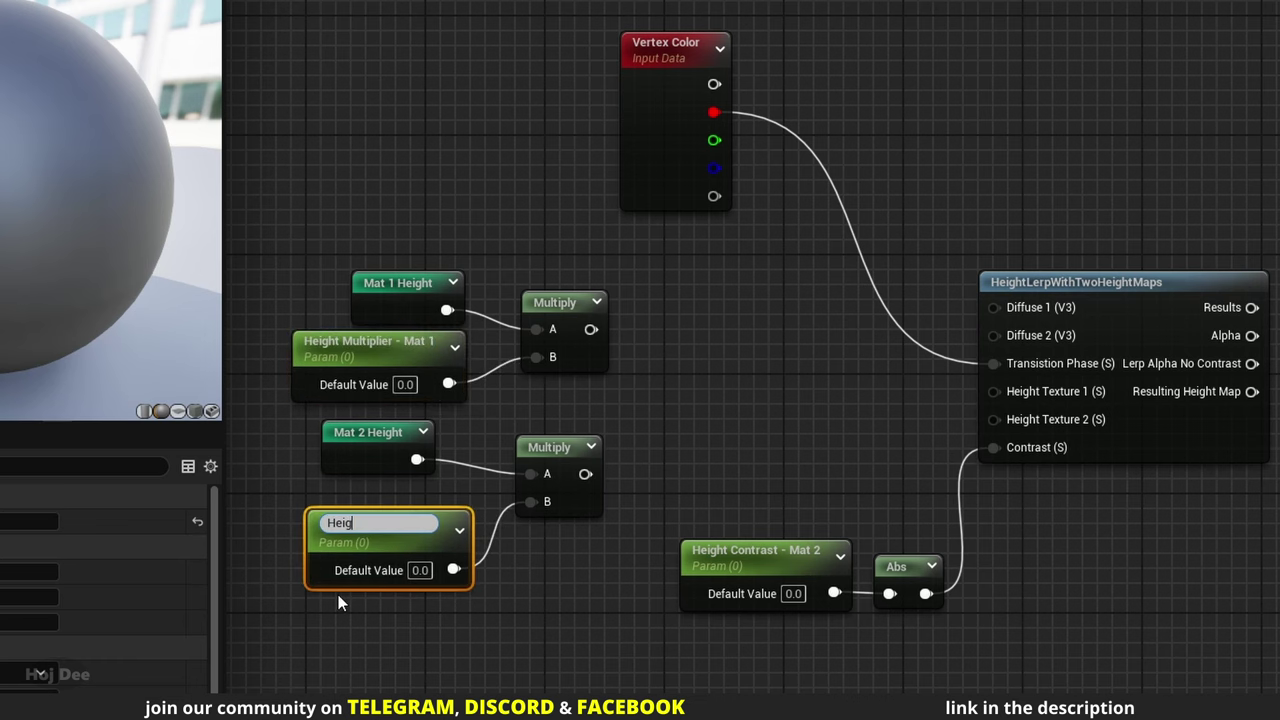
text(Height Multiplier - Mat 2)
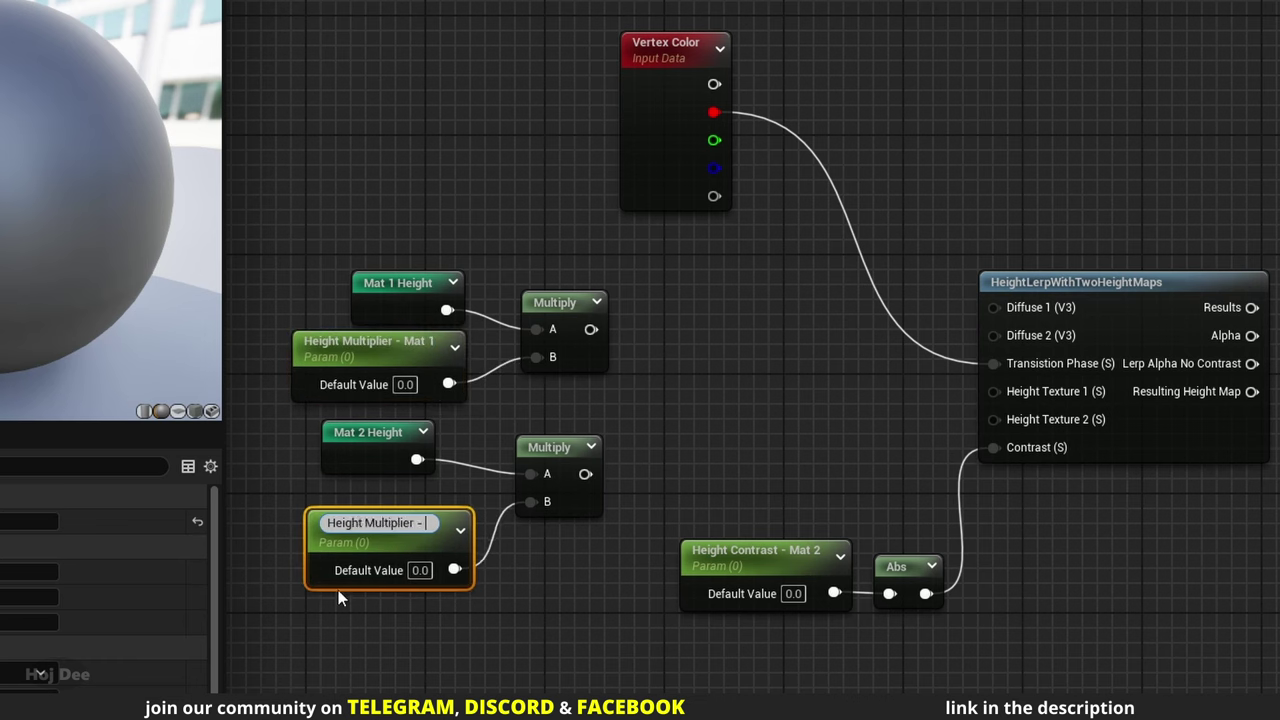
key(Return)
- Check which materials feed inputs A and B of the first BlendMaterialAttributes node
right_drag(726, 395, 649, 486)
scroll(649, 486, down, 6)
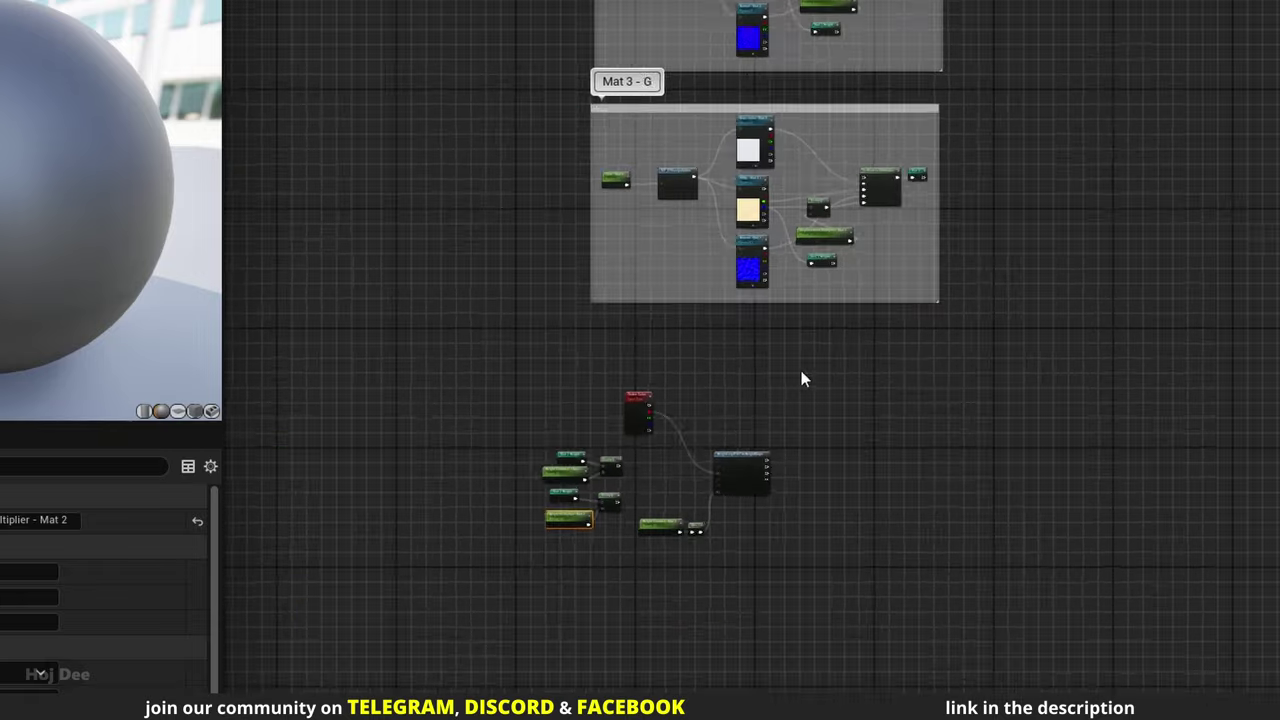
scroll(829, 349, down, 1)
right_drag(1048, 147, 849, 536)
scroll(866, 372, up, 5)
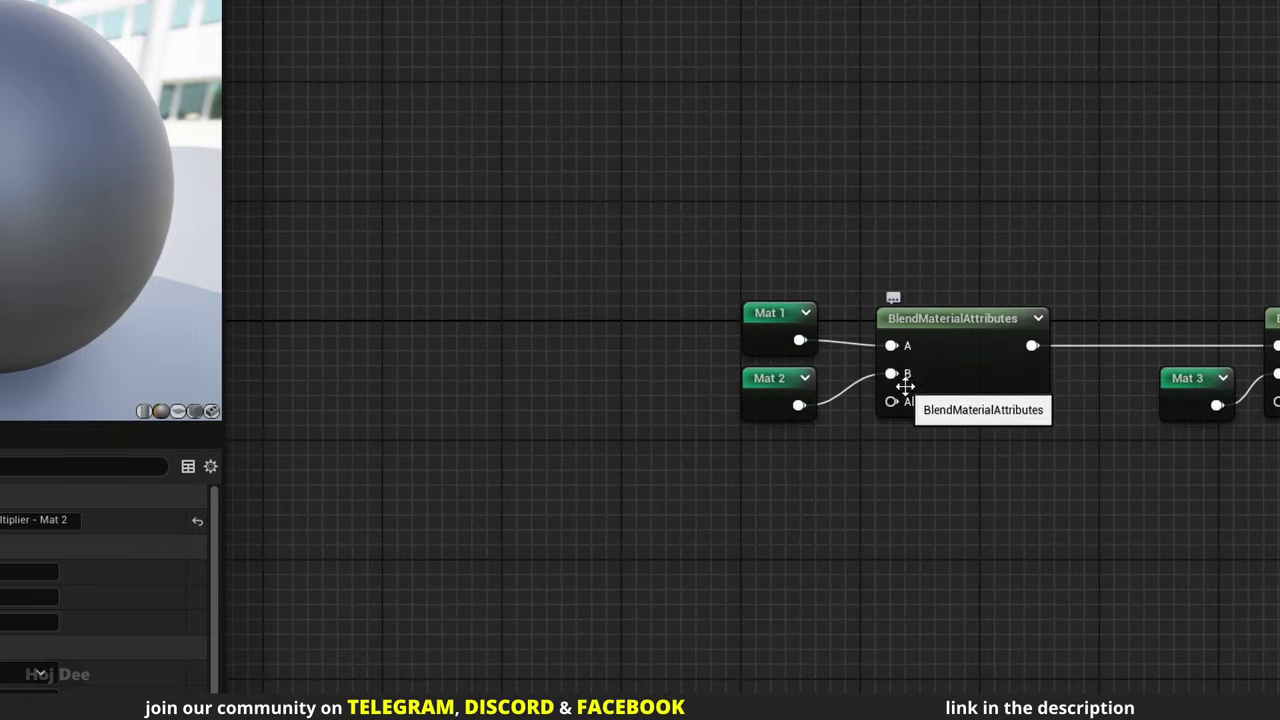
scroll(815, 440, down, 3)
scroll(815, 435, down, 5)
right_drag(782, 484, 1013, 192)
scroll(778, 534, up, 7)
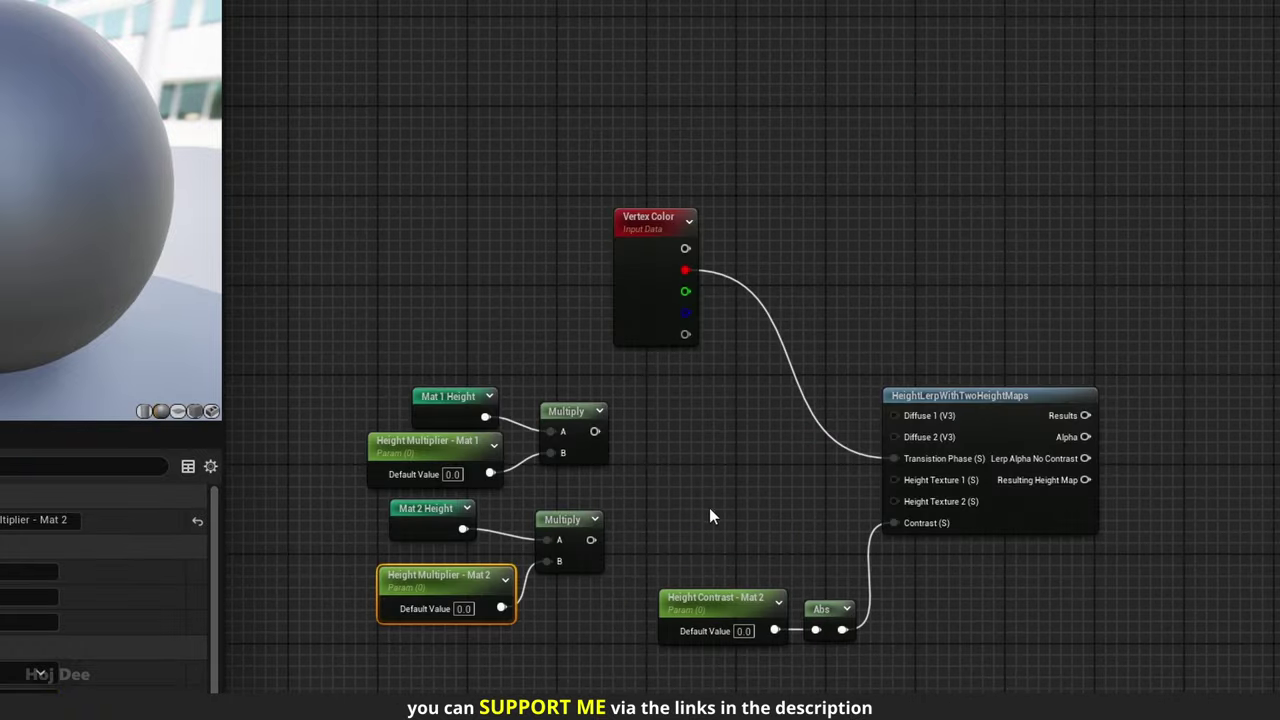
- Connect the Mat 2 height product to Height Texture 1 and the Mat 1 product to Height Texture 2, rearranging the nodes with Mat 1 below
scroll(698, 514, up, 2)
drag(556, 405, 958, 496)
drag(552, 552, 959, 468)
drag(600, 487, 405, 378)
drag(514, 381, 491, 659)
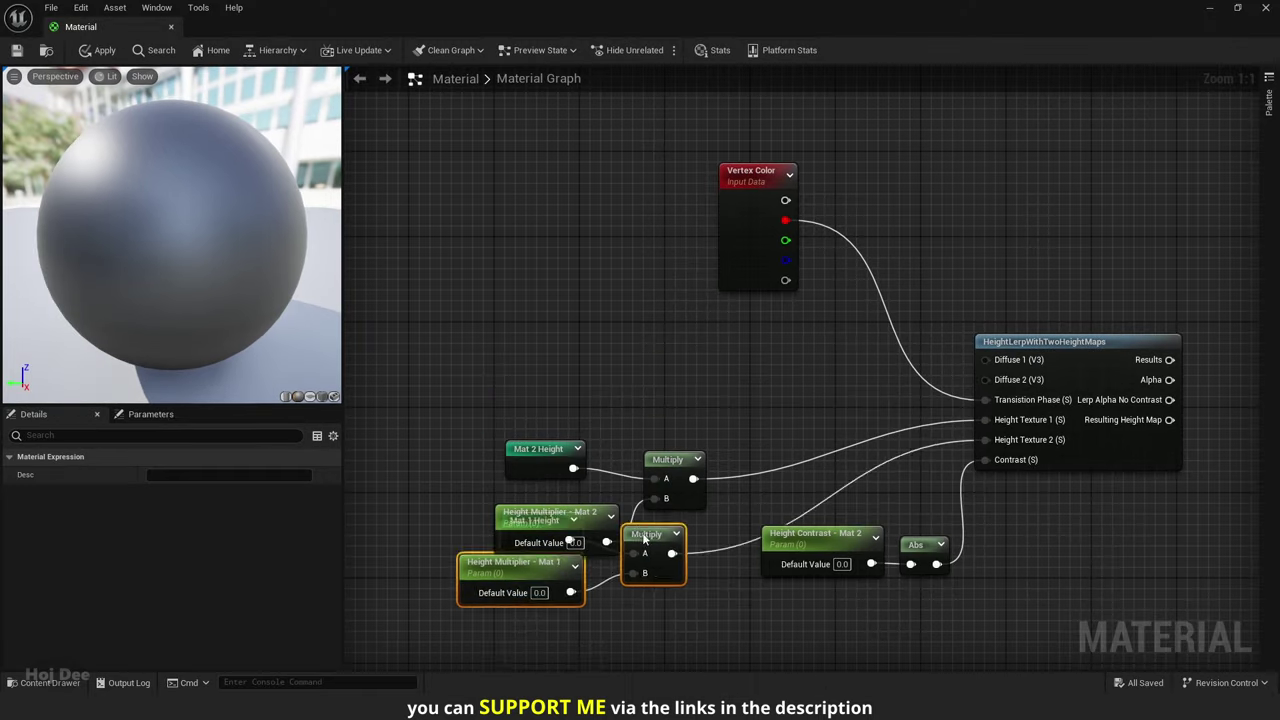
drag(651, 556, 652, 588)
drag(671, 408, 528, 629)
drag(652, 587, 598, 470)
- Declare a named reroute "Alpha 1" from the height lerp's Alpha output
right_drag(1199, 407, 851, 410)
drag(822, 382, 941, 381)
text(named)
key(Return)
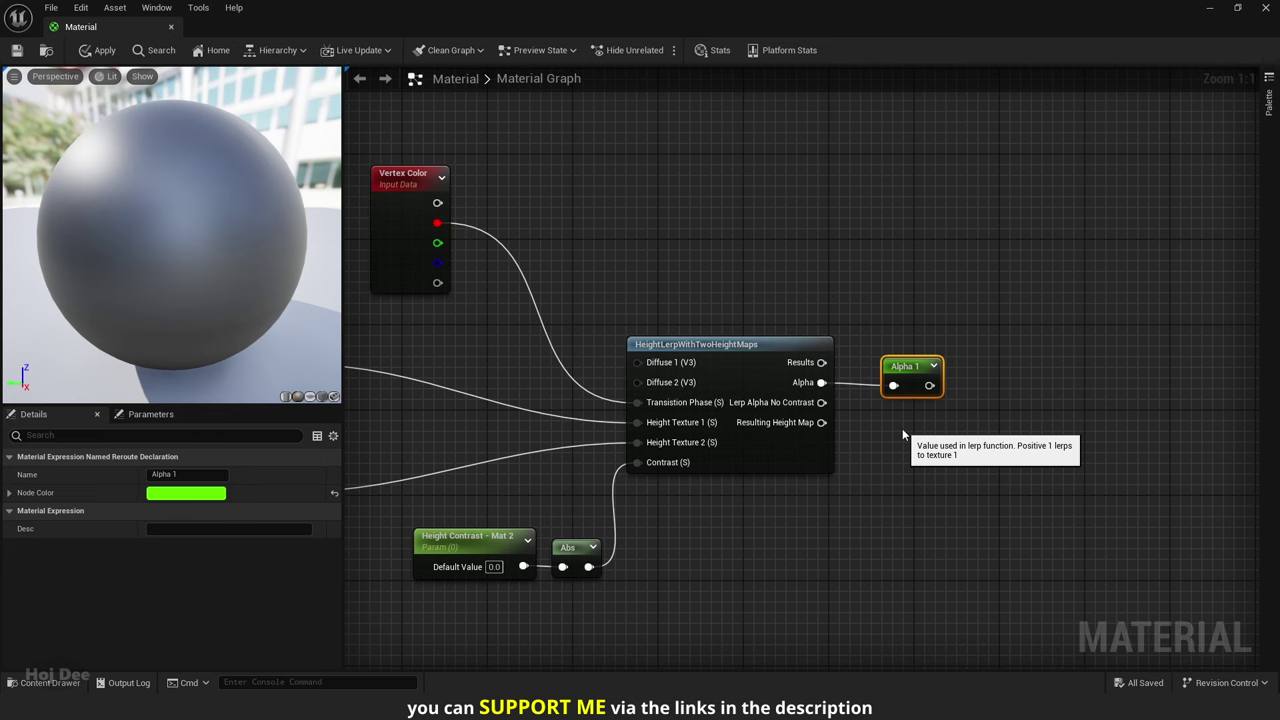
- Add a second HeightLerpWithTwoHeightMaps node and connect the vertex color's green channel to its Transition Phase through a reroute point
scroll(903, 431, down, 2)
right_drag(903, 431, 764, 409)
click(692, 388)
key(ctrl+v)
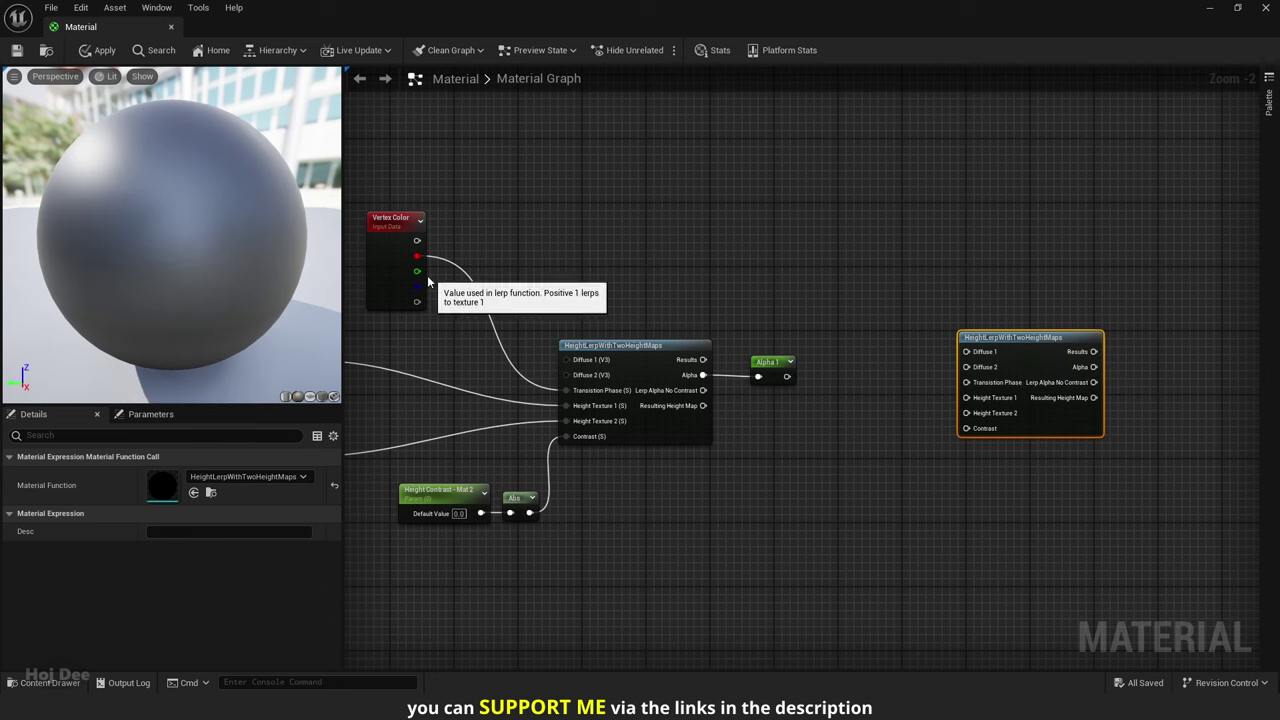
drag(417, 271, 968, 384)
double_click(834, 370)
drag(834, 370, 840, 272)
- Duplicate the height contrast parameter with its Abs node, rename it "Height Contrast - Mat 3" and connect it to the second height lerp's Contrast
drag(525, 470, 450, 526)
key(ctrl+c)
key(ctrl+v)
scroll(880, 492, up, 2)
click(892, 482)
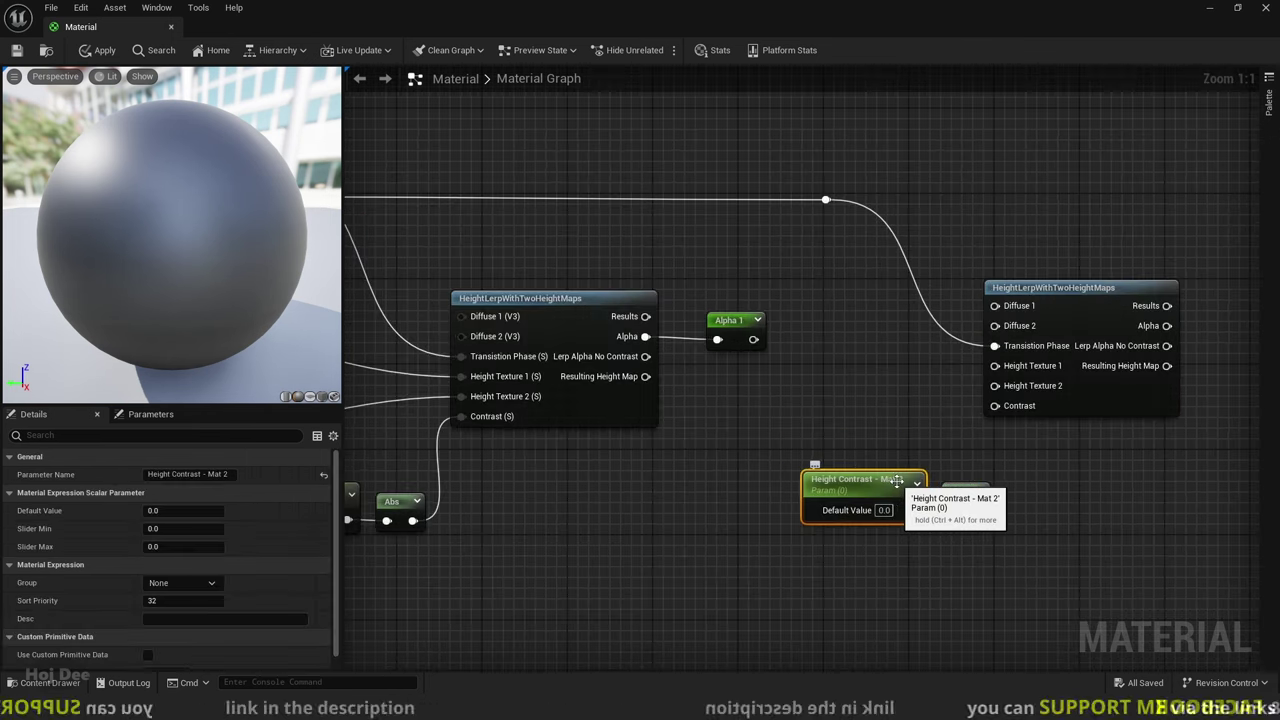
double_click(892, 482)
text(3)
drag(978, 510, 994, 405)
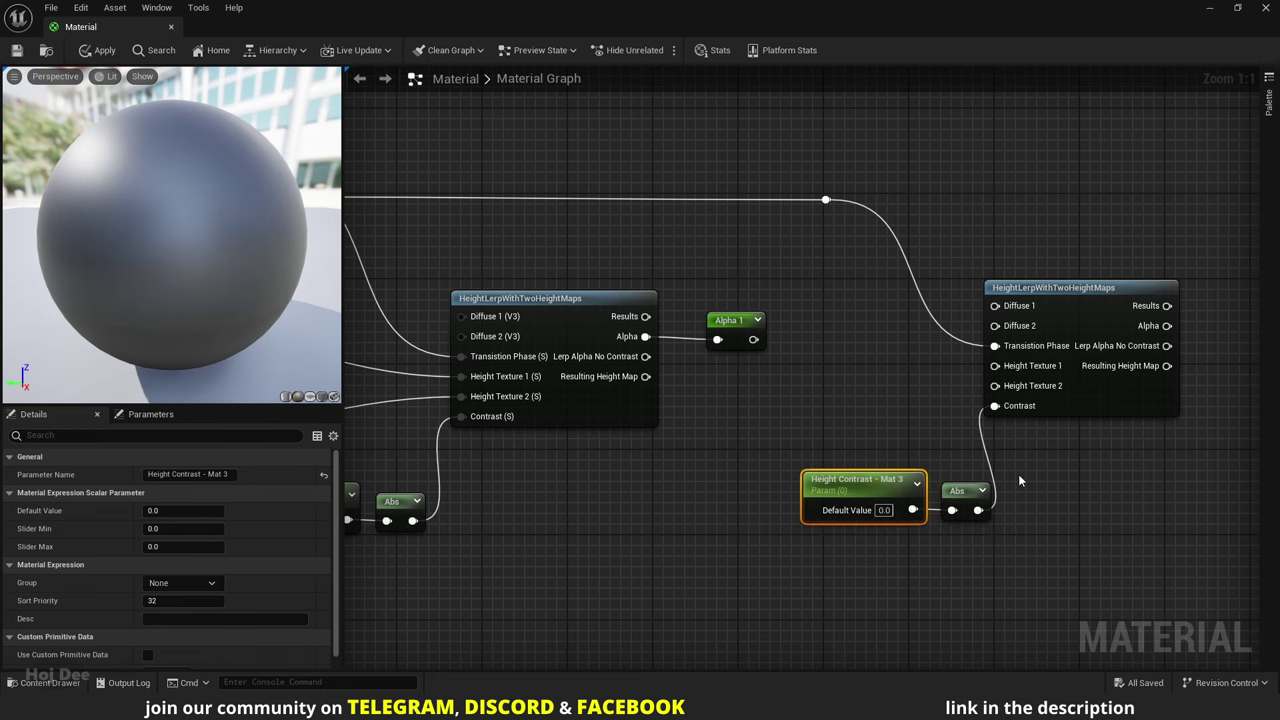
- Connect the first height lerp's Resulting Height Map to Height Texture 2 of the second height lerp
scroll(1016, 472, down, 7)
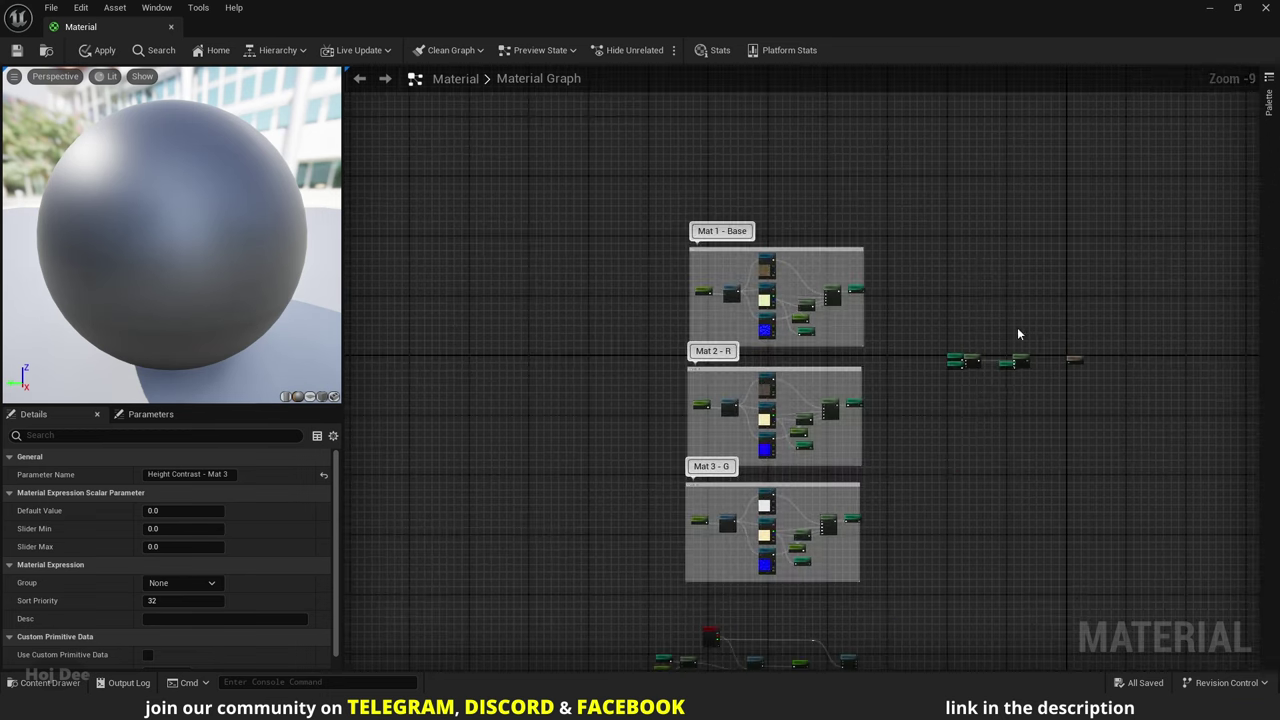
scroll(1003, 370, up, 7)
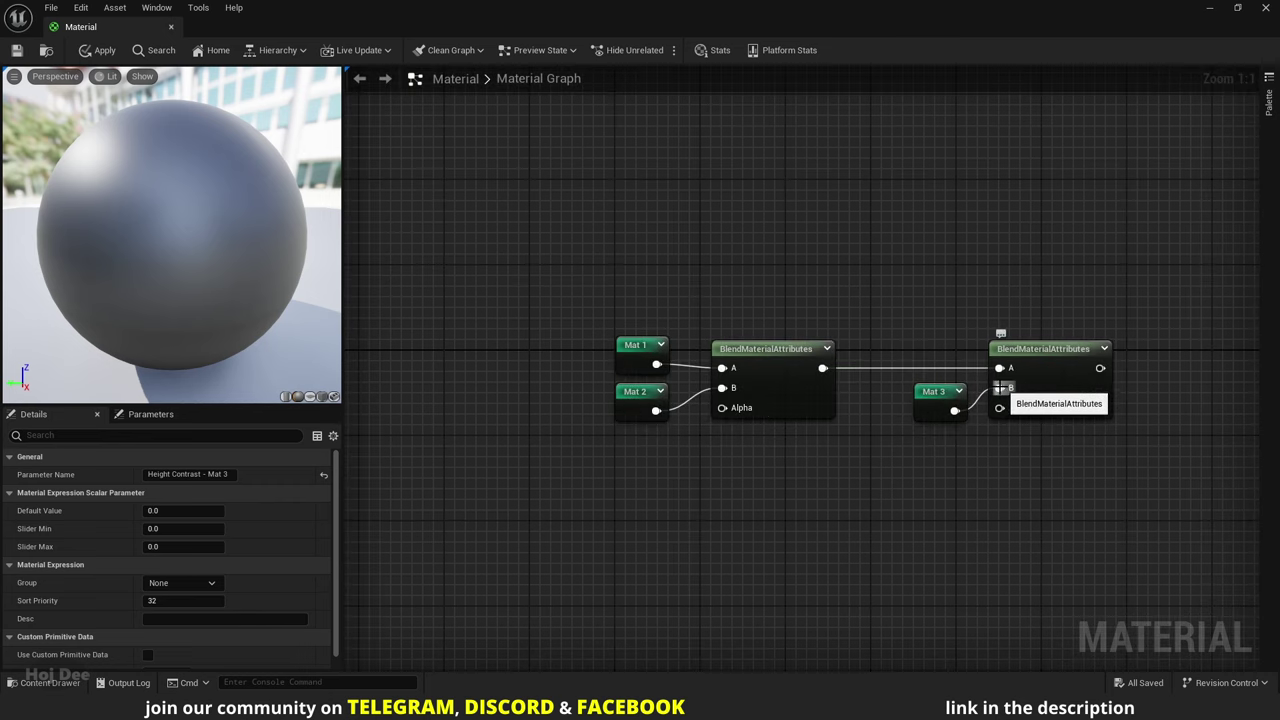
scroll(962, 480, down, 9)
right_drag(882, 538, 1000, 264)
scroll(855, 545, up, 9)
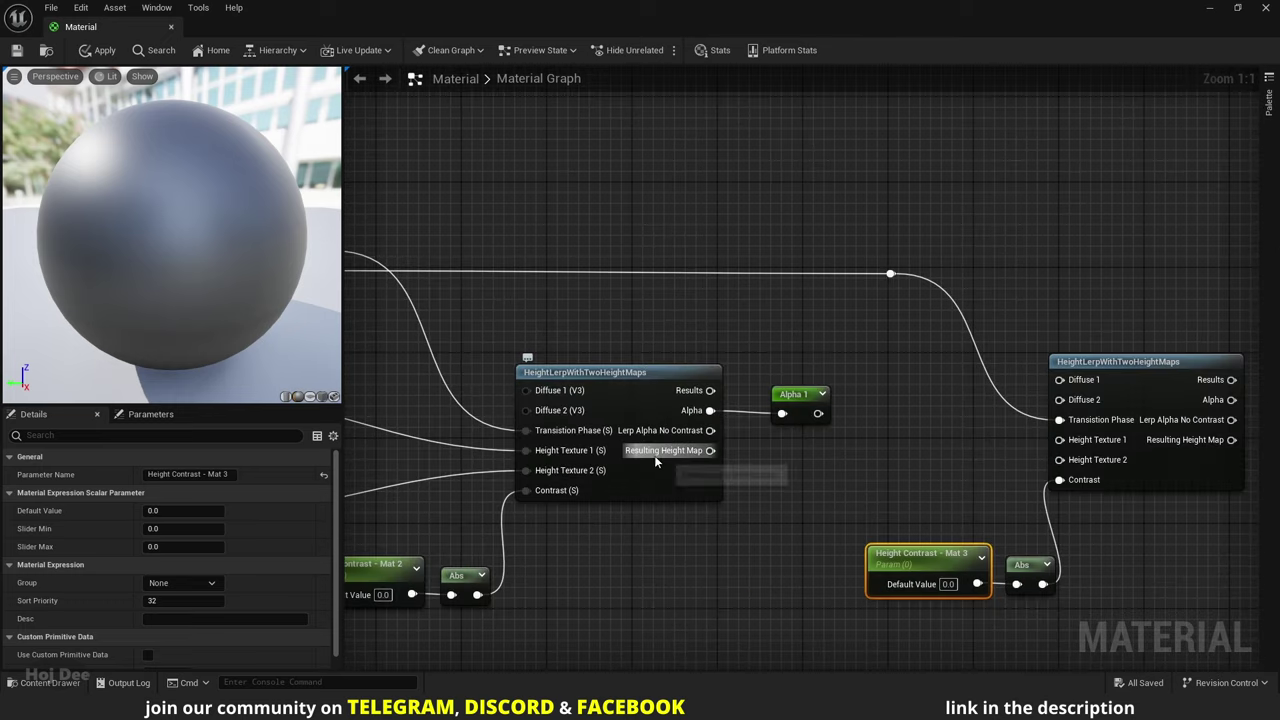
drag(710, 450, 1058, 460)
- Add a Mat 3 Height named reroute between the two height lerps and space the nodes out to make room
right_drag(868, 490, 768, 466)
right_click(673, 465)
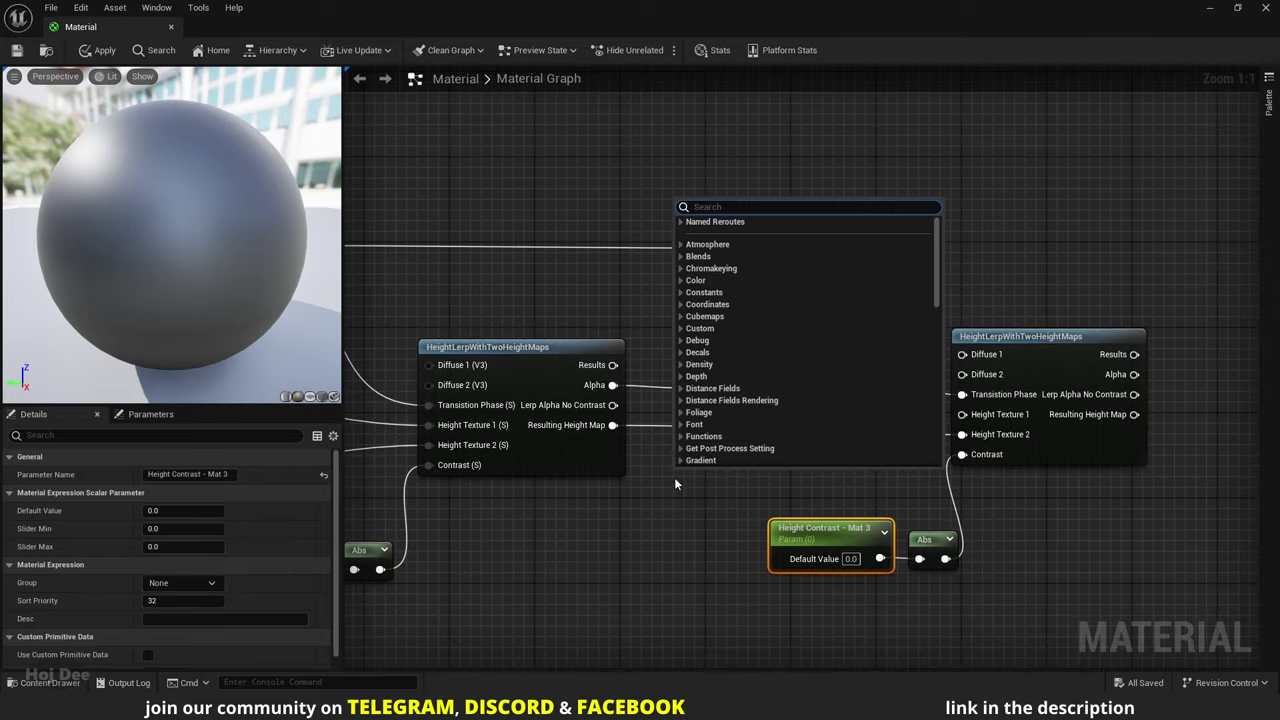
click(681, 221)
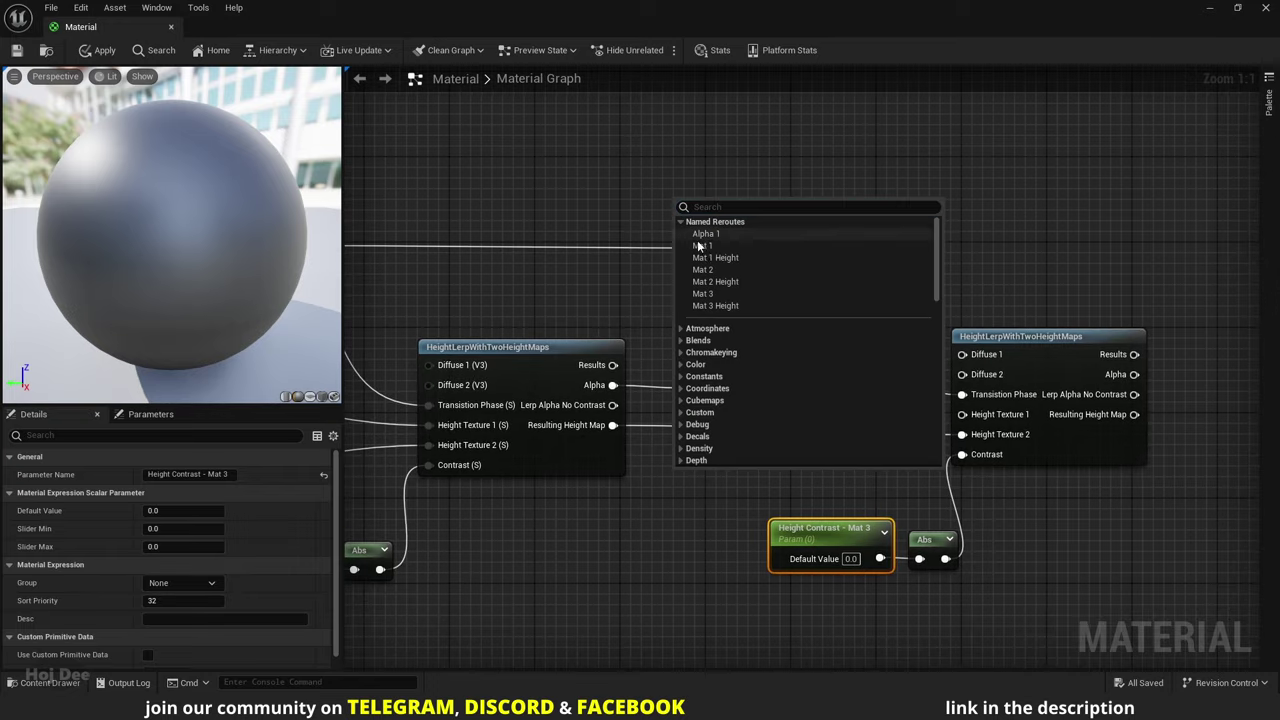
click(714, 306)
scroll(730, 465, down, 1)
drag(1091, 212, 906, 508)
scroll(906, 508, down, 1)
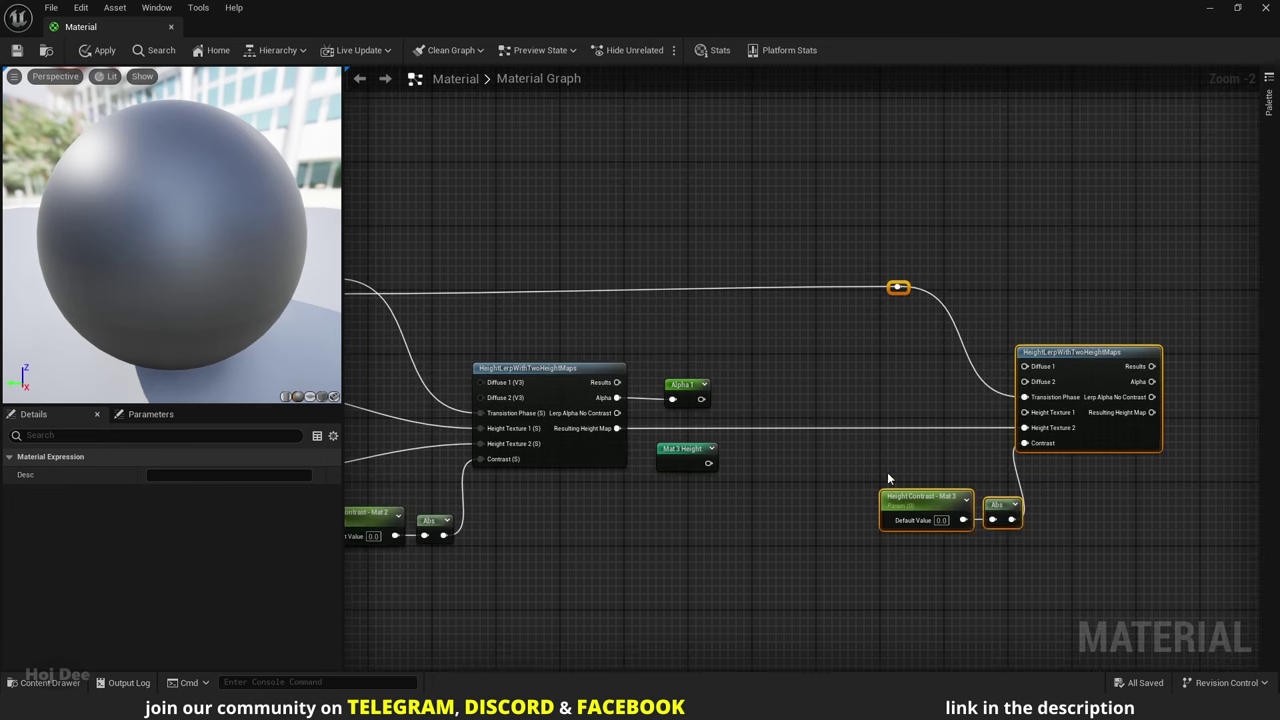
click(882, 472)
drag(698, 459, 811, 451)
scroll(810, 451, up, 1)
scroll(703, 502, down, 1)
- Duplicate the Mat 1 height multiplier parameter and its Multiply node beside the Mat 3 Height reroute
right_drag(702, 502, 1061, 454)
click(547, 440)
shift+click(474, 452)
key(ctrl+c)
right_drag(1167, 435, 977, 446)
scroll(990, 440, up, 2)
key(ctrl+v)
drag(977, 446, 903, 456)
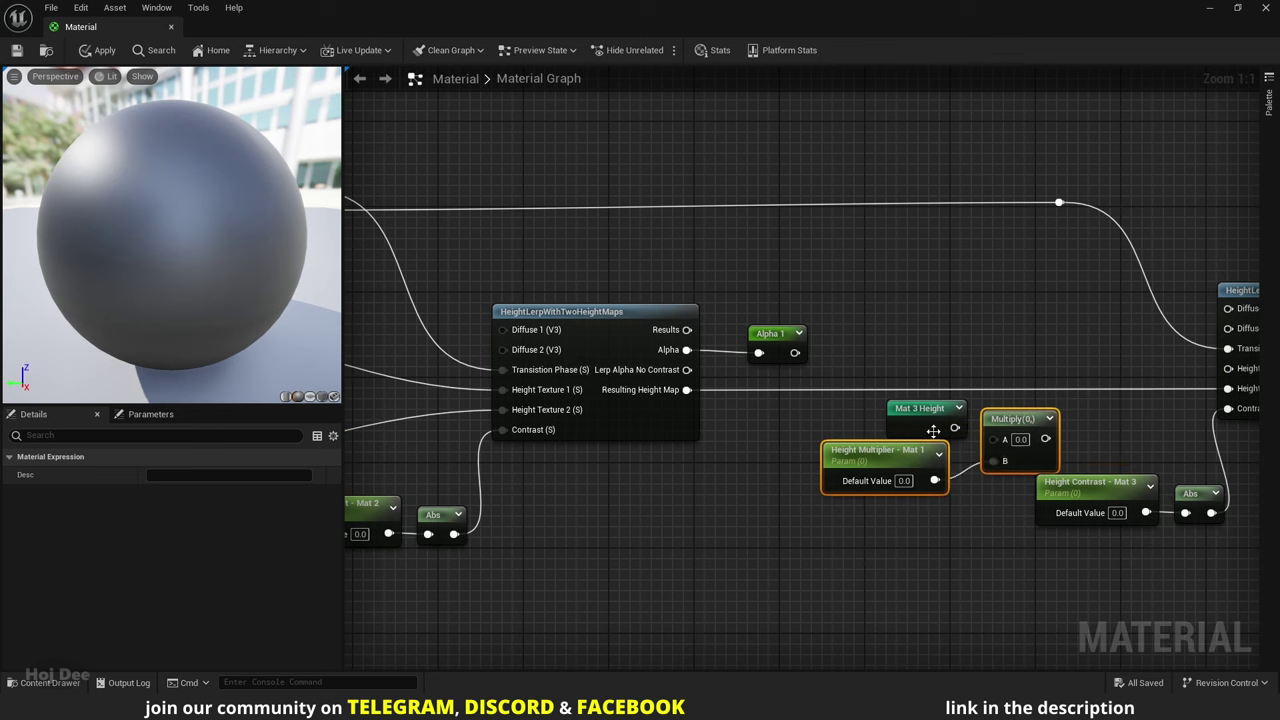
- Rename the copied parameter "Height Multiplier - Mat 3" and connect the Mat 3 height product to Height Texture 1 of the second height lerp
right_drag(938, 429, 883, 433)
click(863, 456)
double_click(863, 456)
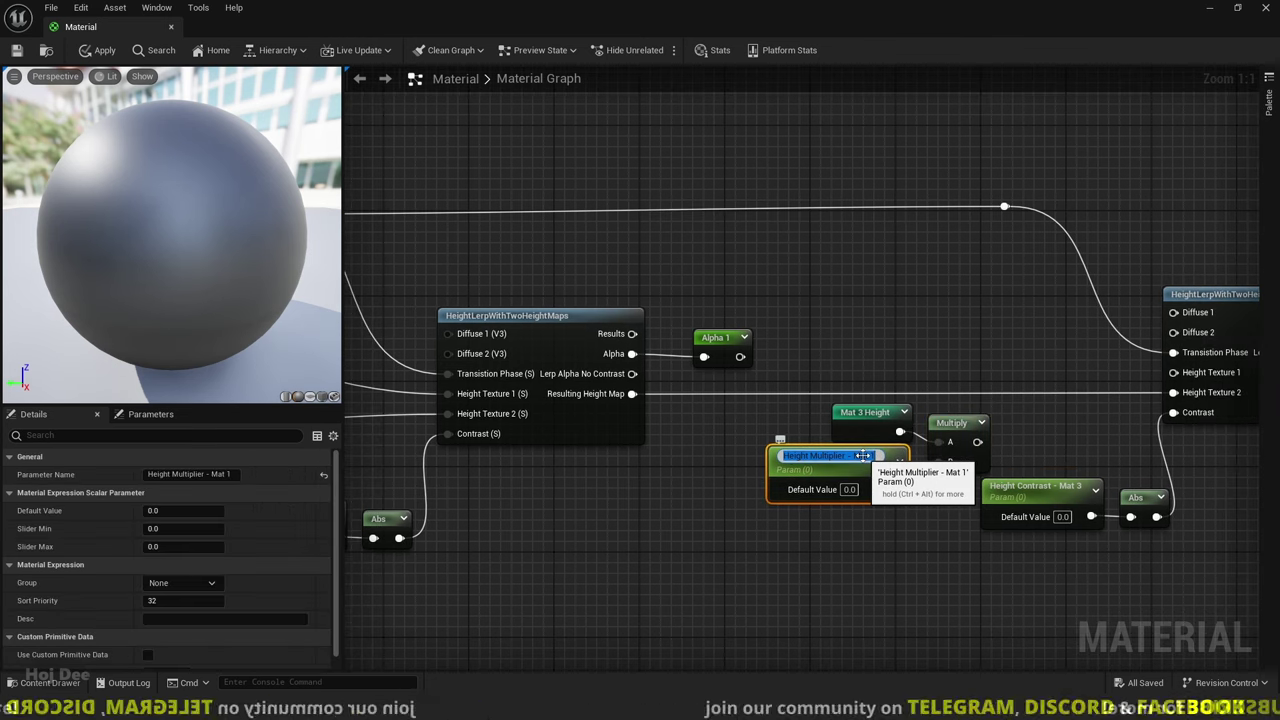
click(872, 456)
key(BackSpace)
text(3)
click(901, 524)
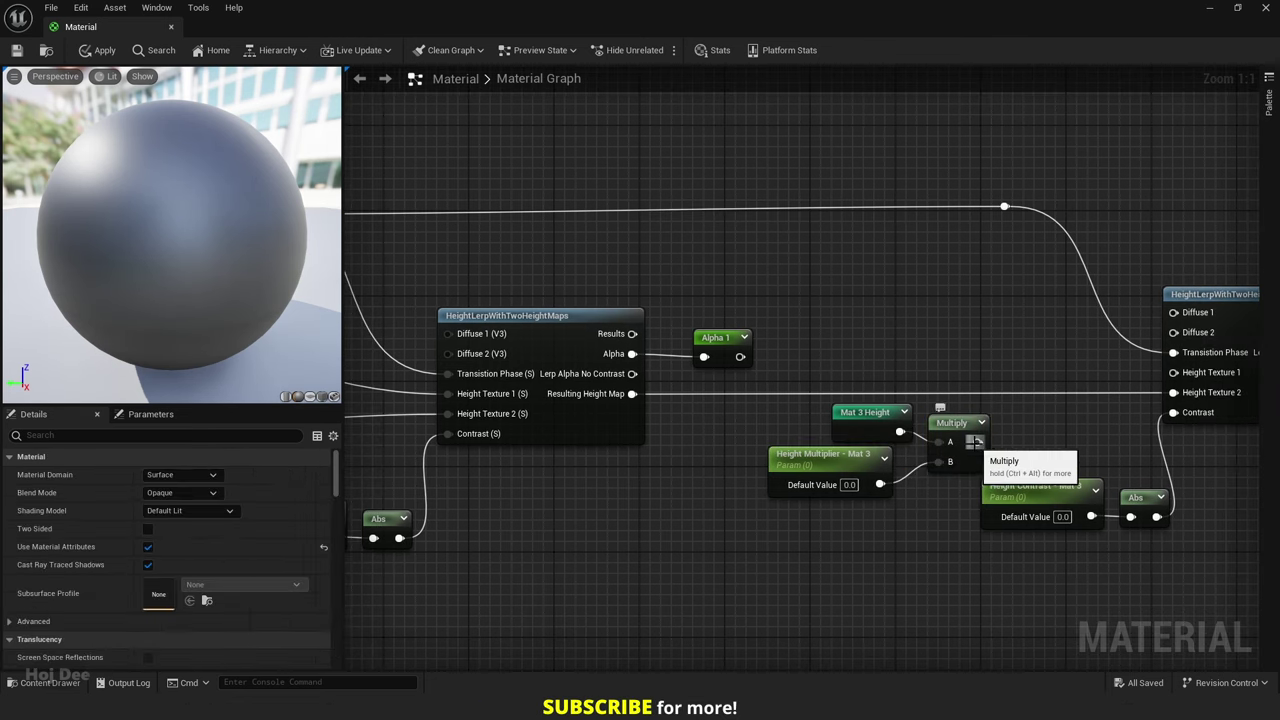
drag(975, 442, 1173, 372)
right_drag(1093, 444, 740, 457)
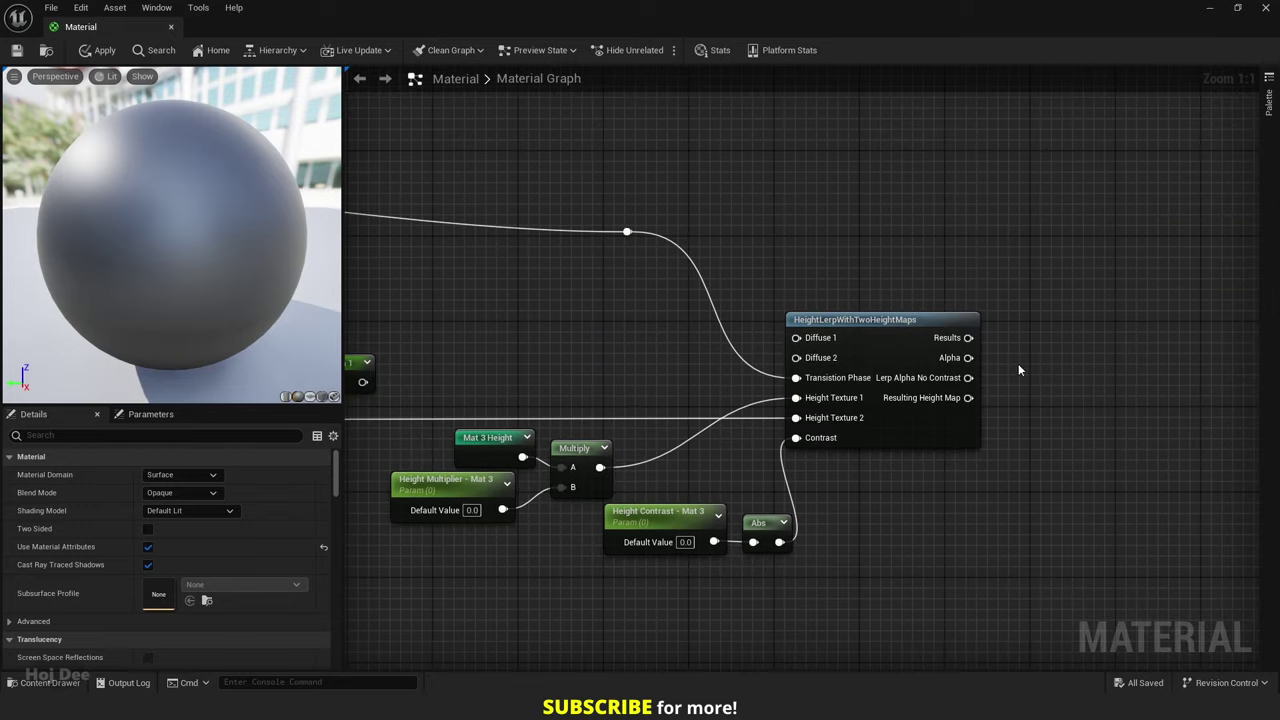
- Declare a named reroute "Alpha 2" from the second height lerp's Alpha output
right_drag(1031, 365, 943, 396)
drag(880, 388, 972, 393)
text(named r)
key(Return)
text(Alpha 2)
key(Return)
scroll(952, 383, down, 1)
- Assign all the height multiplier and height contrast parameters to a parameter group named "Height"
scroll(905, 525, down, 2)
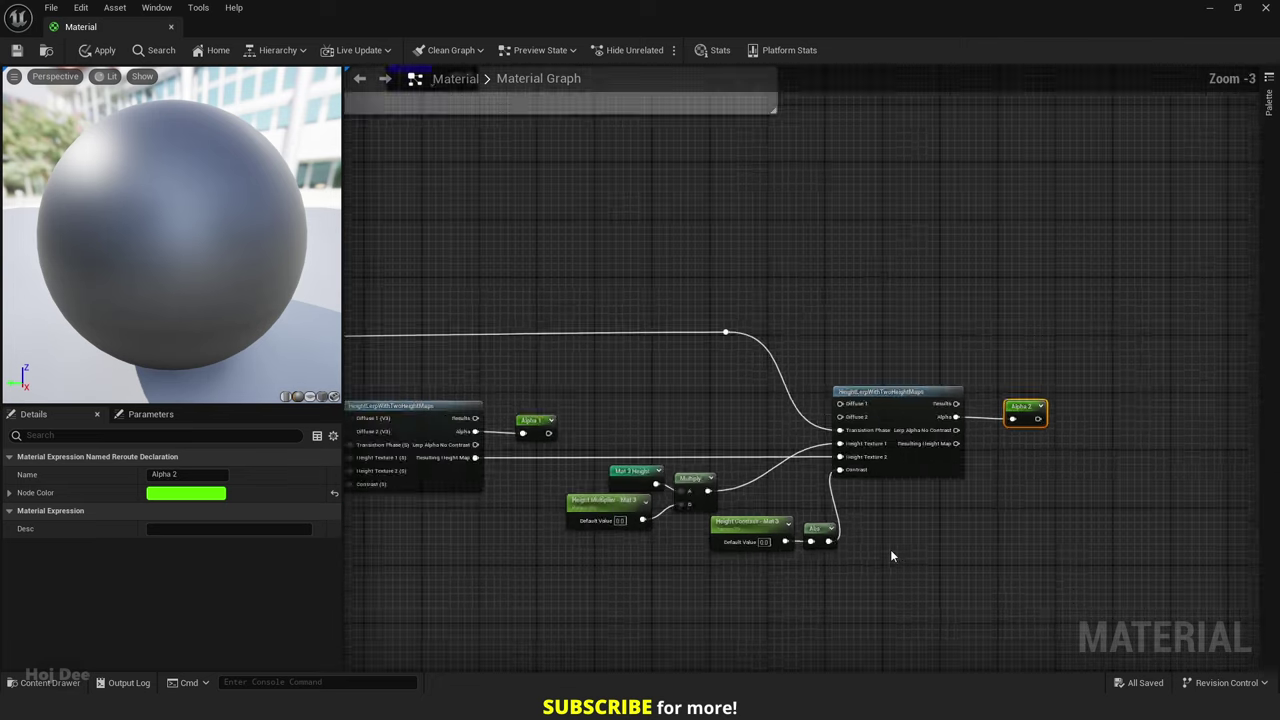
scroll(890, 549, down, 2)
right_drag(808, 550, 902, 471)
click(902, 471)
scroll(914, 452, up, 1)
click(914, 452)
ctrl+click(806, 438)
right_drag(694, 482, 908, 466)
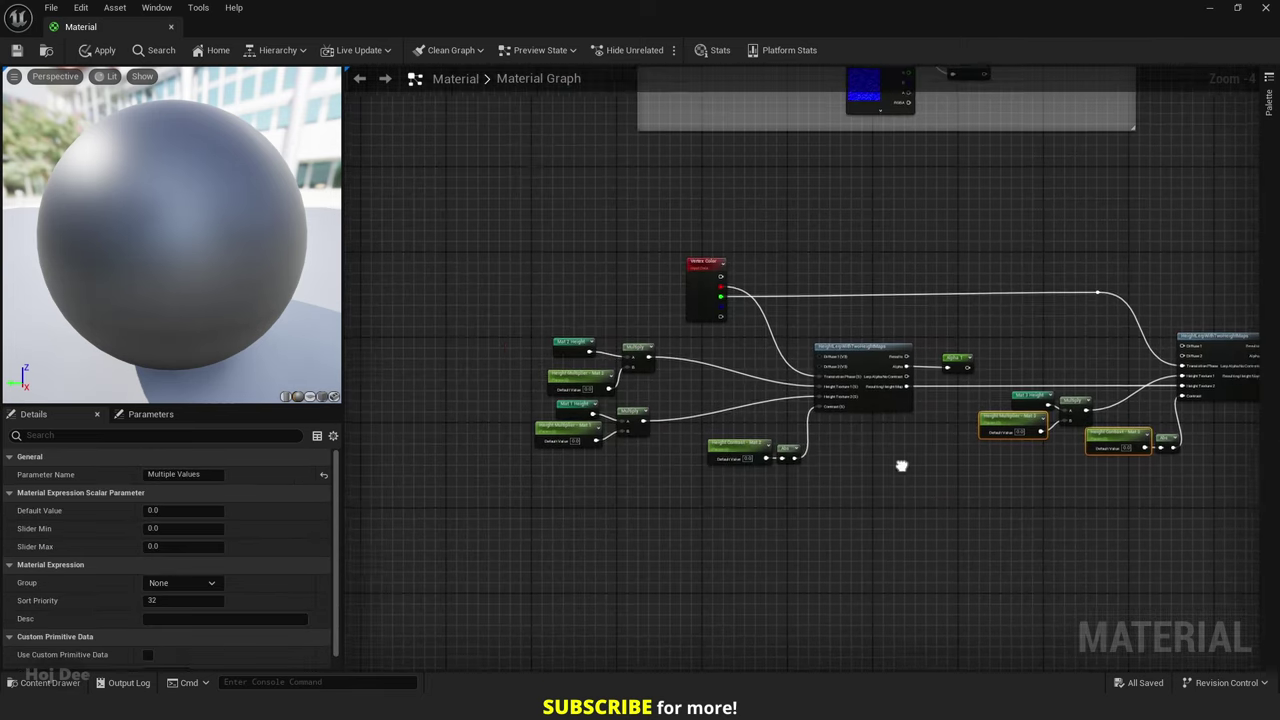
ctrl+click(720, 444)
ctrl+click(564, 427)
ctrl+click(583, 376)
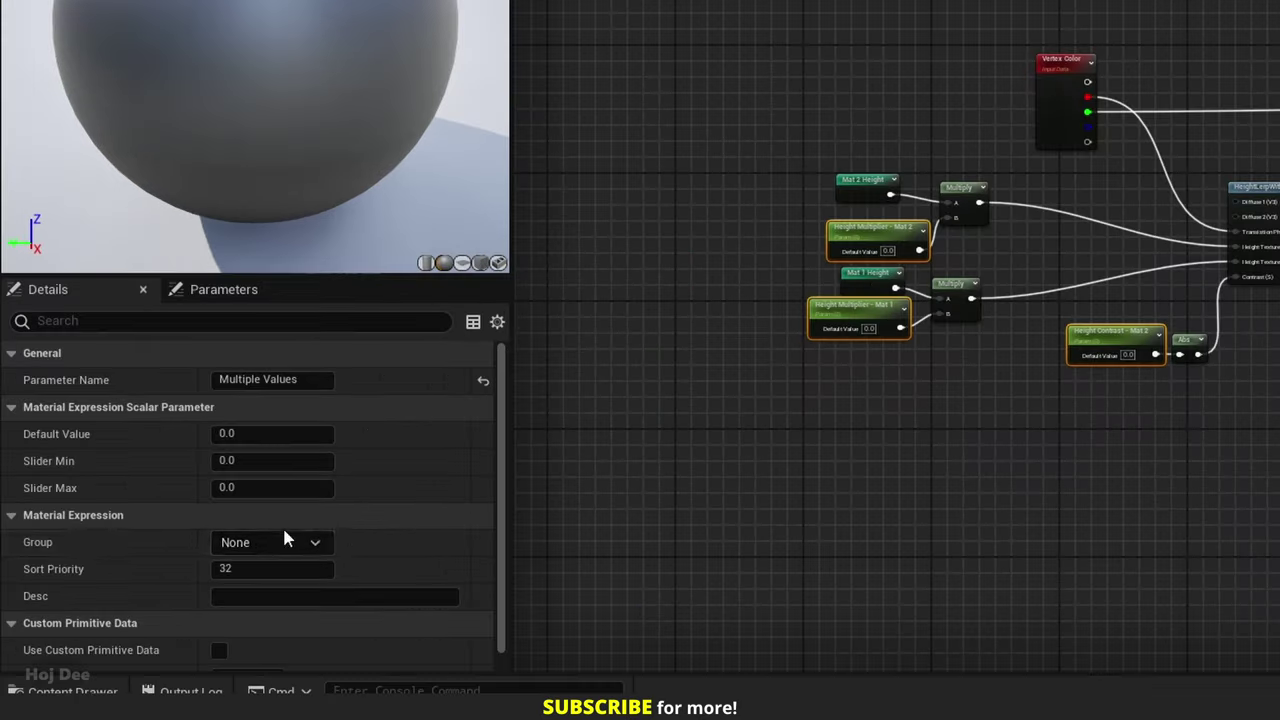
click(285, 541)
text(Height)
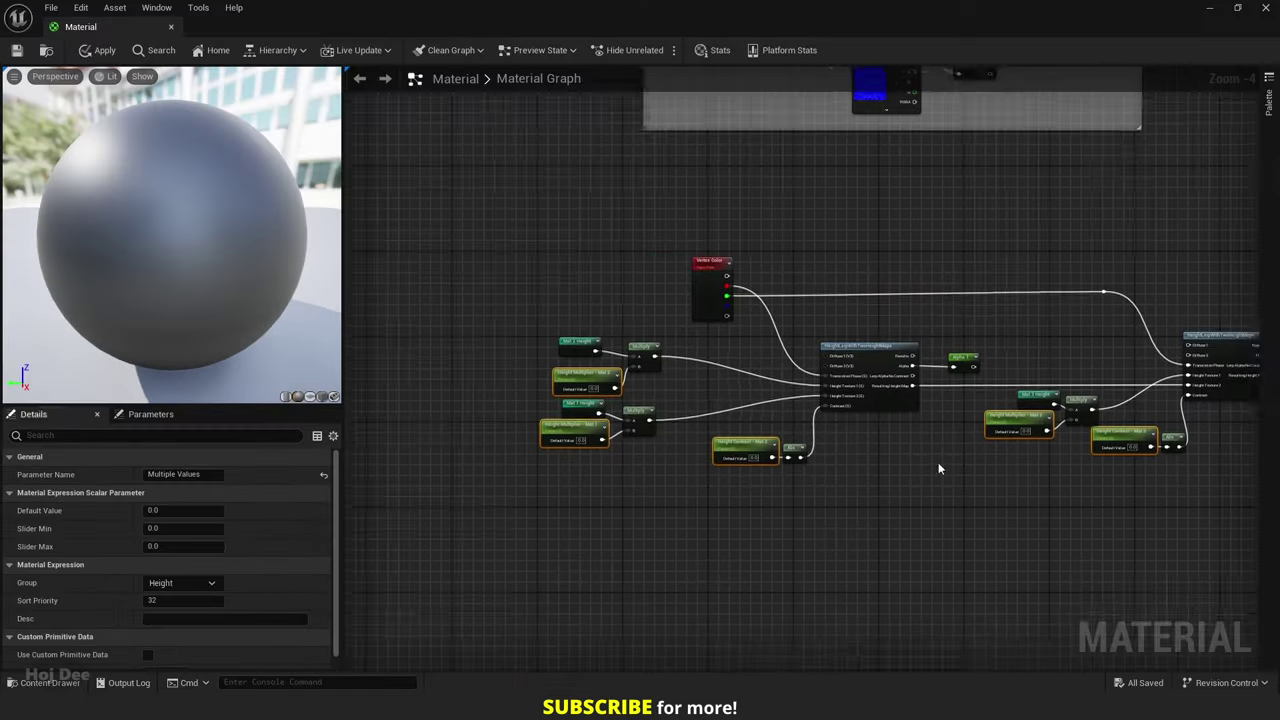
- Enclose the height lerp nodes in a comment titled "Height Alpha" and enable its bubble when zoomed
right_drag(938, 462, 800, 471)
scroll(740, 500, down, 1)
drag(1122, 320, 494, 543)
key(c)
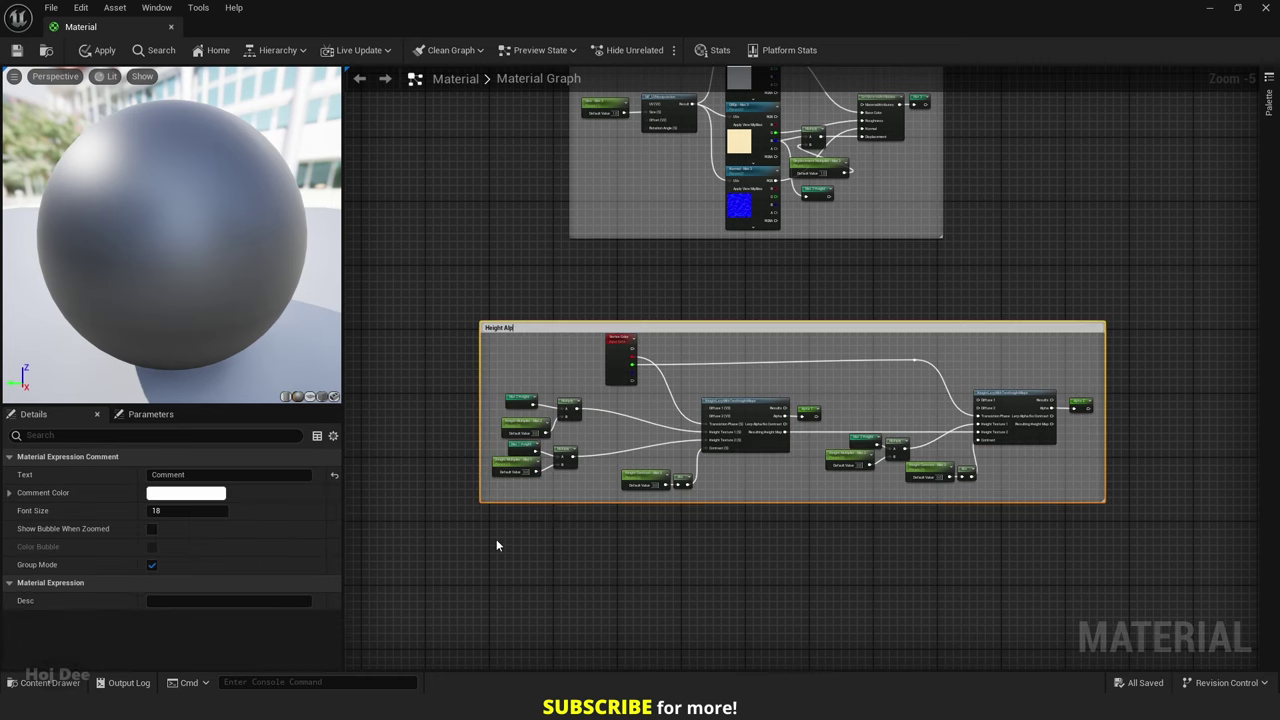
text(Height Alpha)
key(Return)
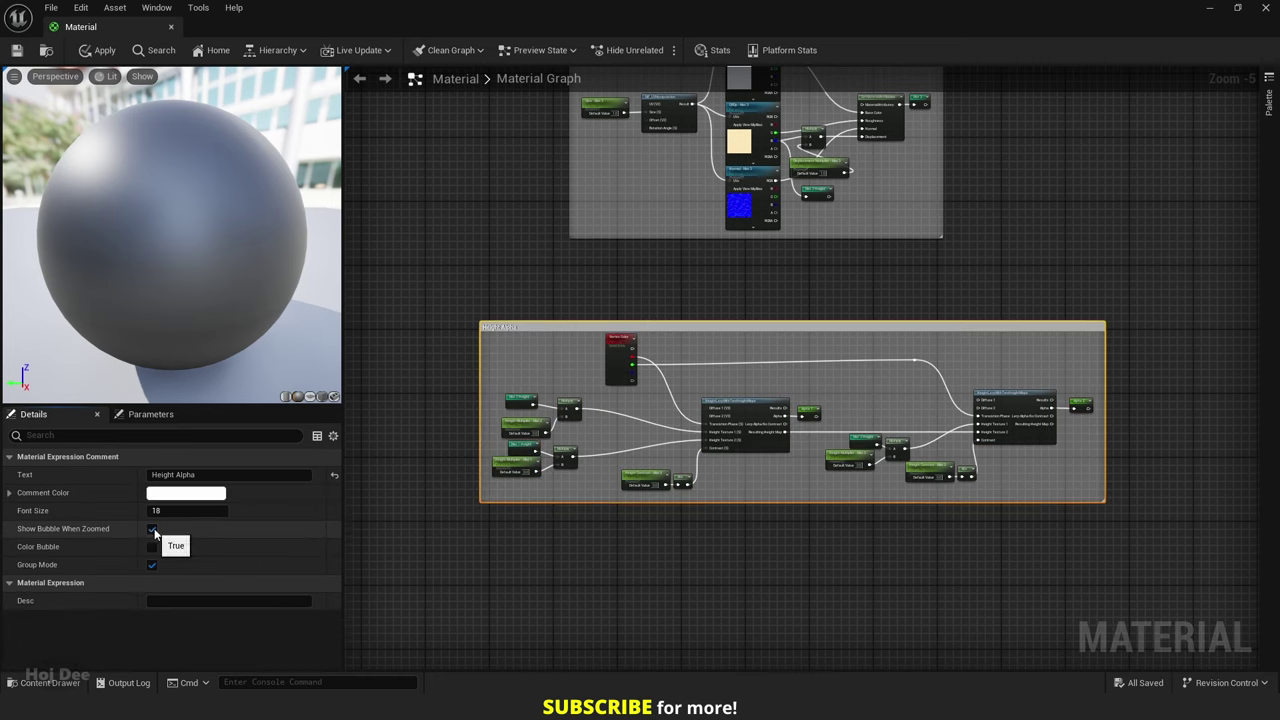
click(151, 528)
- Add an Alpha 1 named reroute and connect it to the Alpha input of the first BlendMaterialAttributes node
right_drag(1009, 327, 772, 454)
scroll(772, 454, down, 4)
right_drag(873, 224, 786, 341)
scroll(760, 320, up, 5)
scroll(760, 318, up, 4)
right_click(667, 366)
click(679, 394)
click(702, 405)
drag(712, 396, 755, 316)
- Add an Alpha 2 named reroute and connect it to the Alpha input of the second BlendMaterialAttributes node
right_drag(968, 363, 834, 394)
right_click(843, 400)
click(850, 417)
click(876, 438)
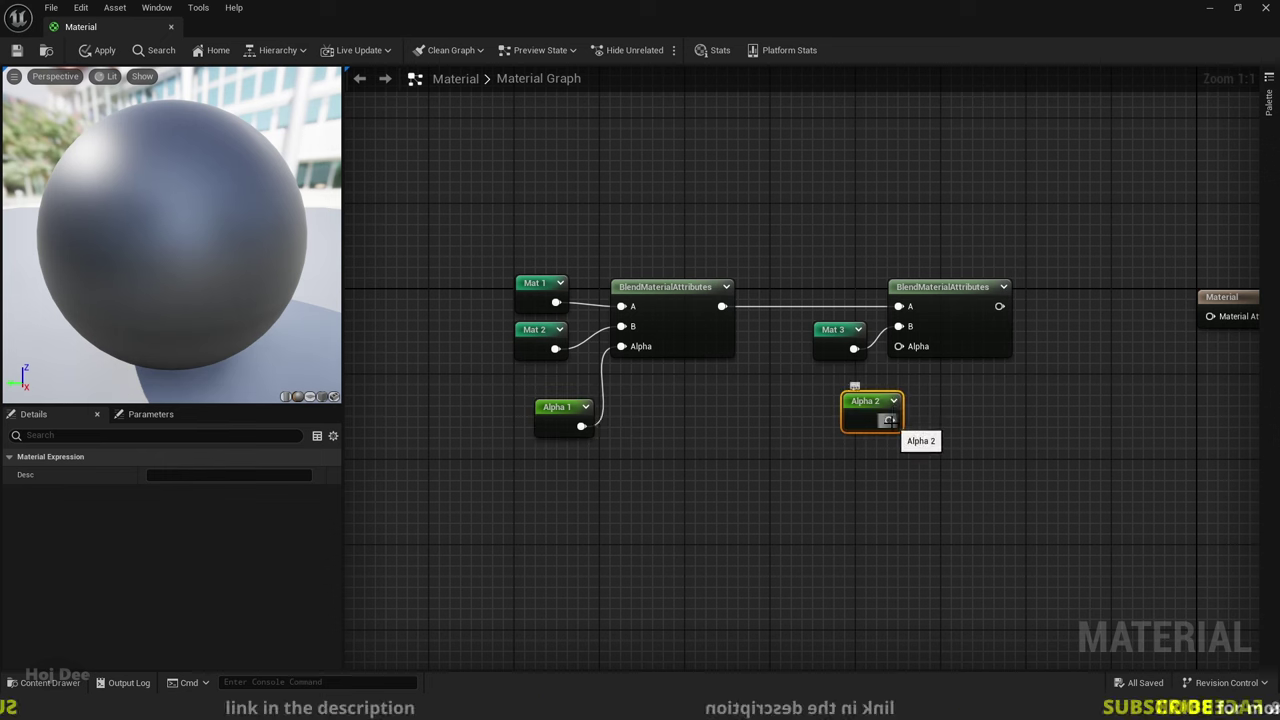
drag(889, 420, 900, 358)
- Connect the second BlendMaterialAttributes output to the Material Attributes of the material result and save the material
right_drag(1046, 406, 830, 433)
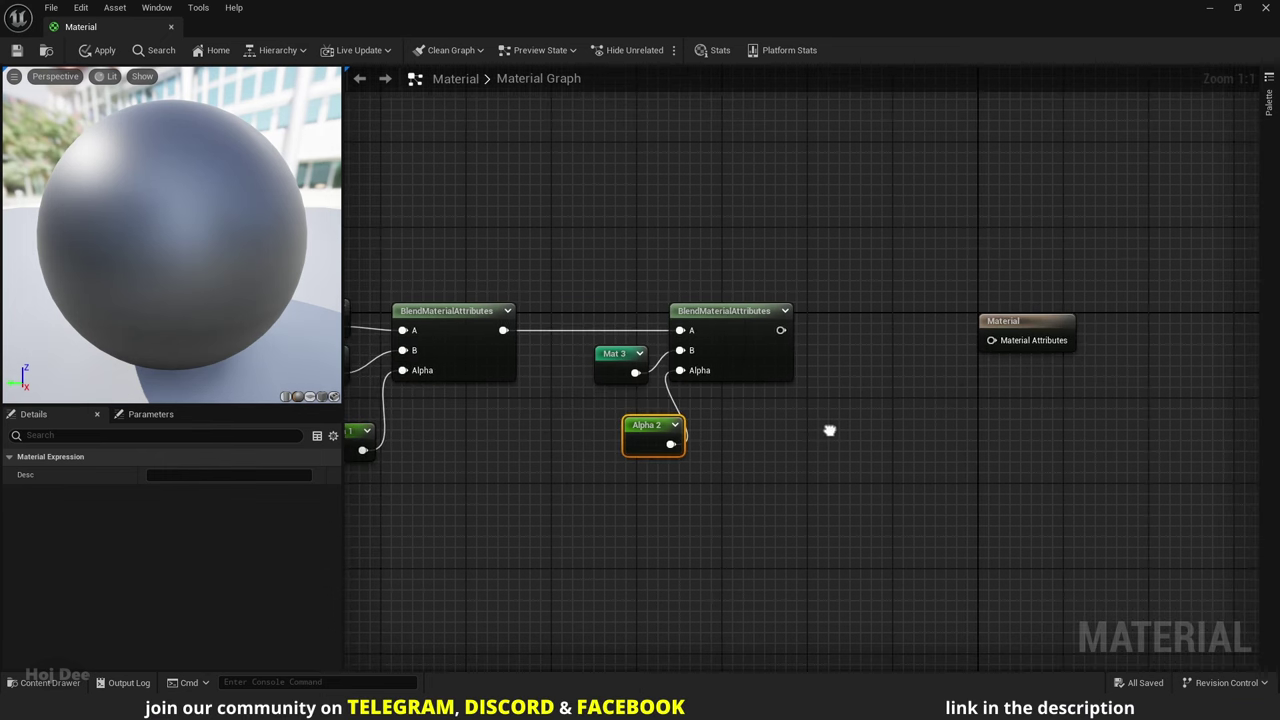
drag(783, 340, 991, 340)
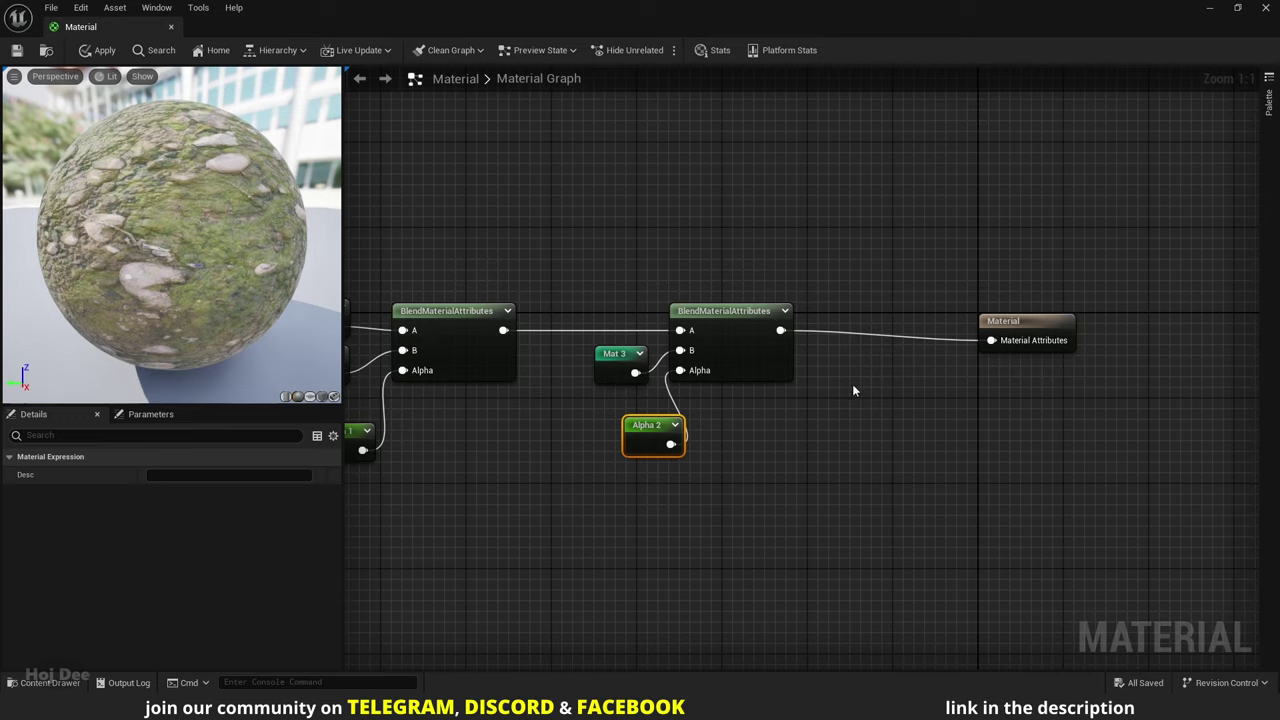
scroll(786, 428, down, 2)
right_drag(679, 443, 843, 419)
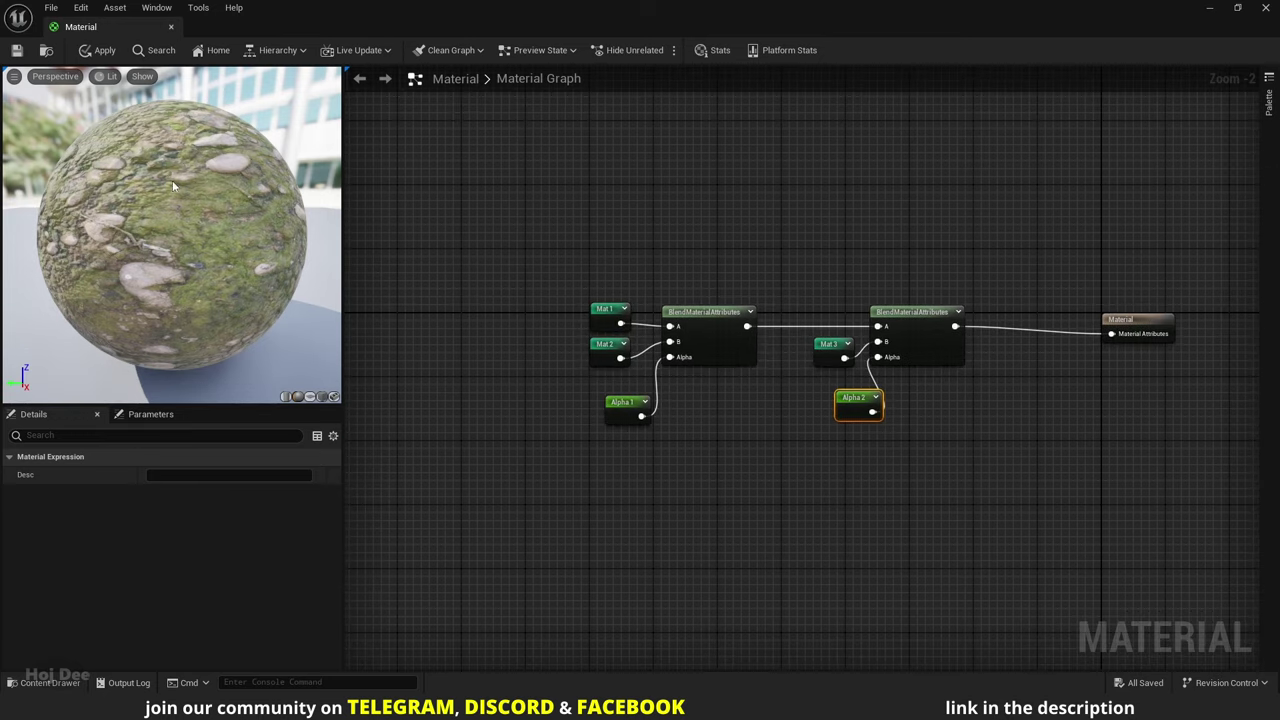
click(15, 52)
- Create a material instance named Material_Inst from the material and apply it to the level's floor
drag(640, 11, 1016, 138)
right_click(470, 576)
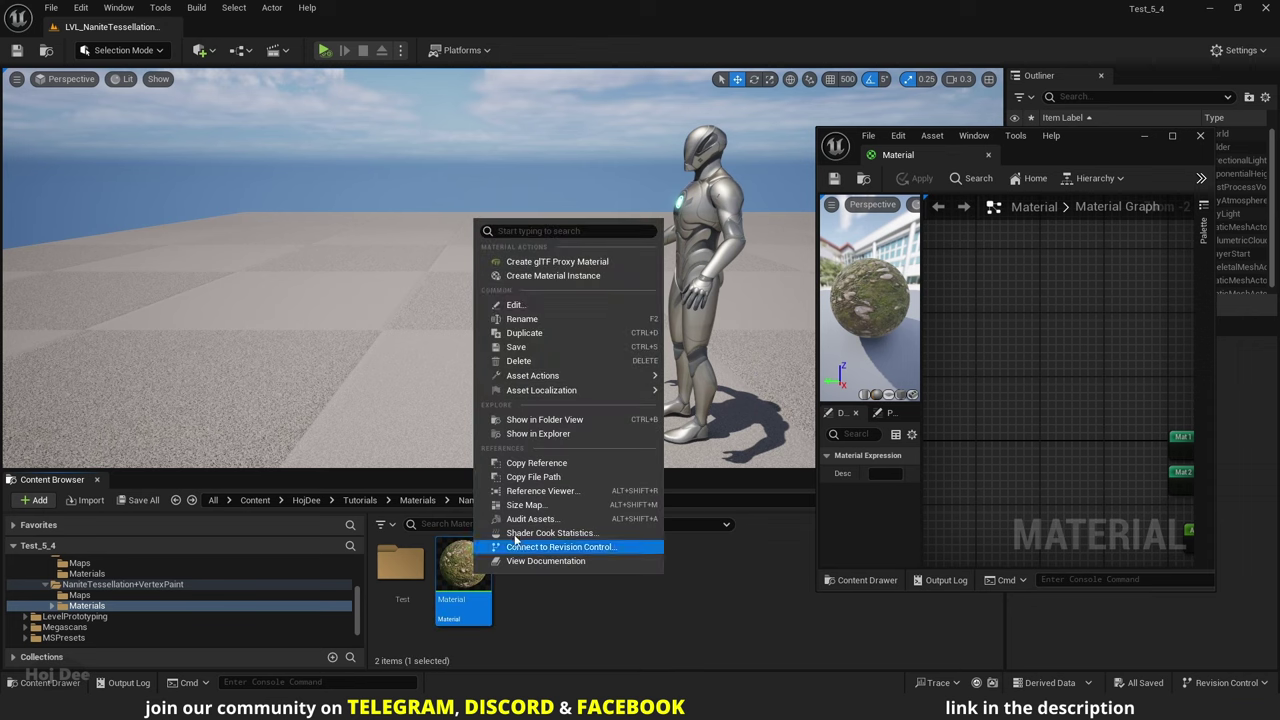
click(548, 285)
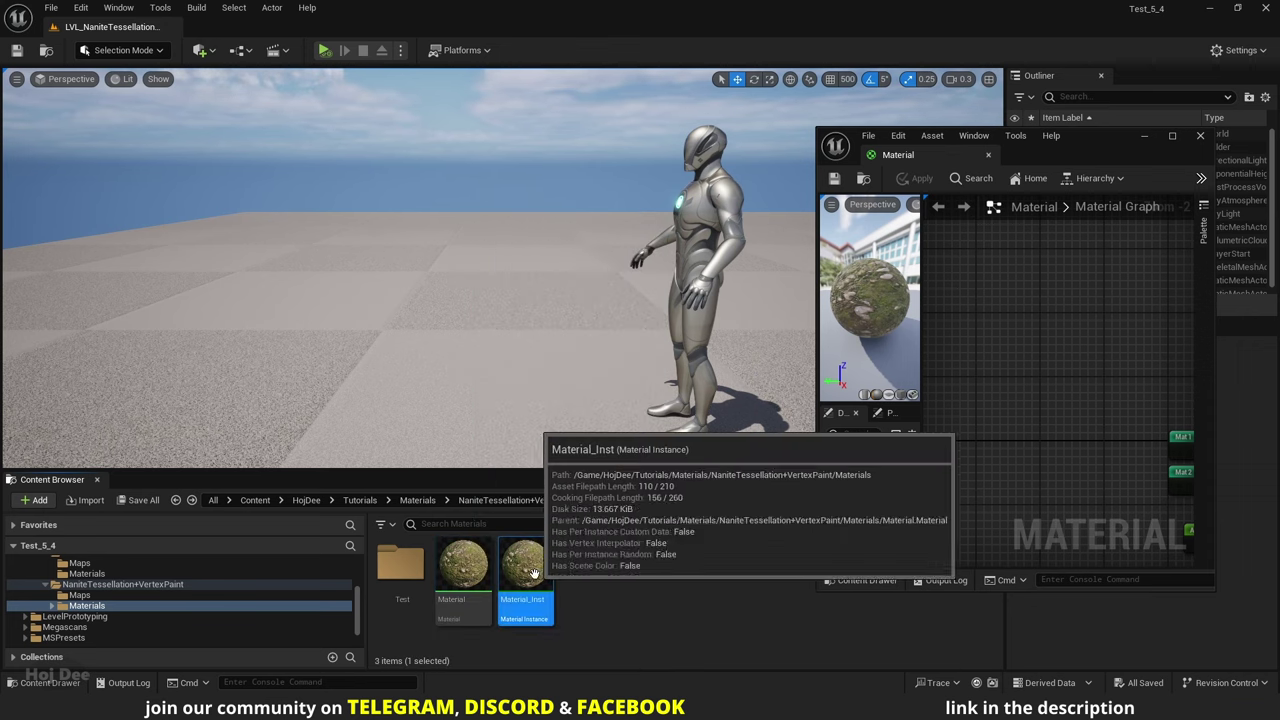
drag(525, 565, 543, 424)
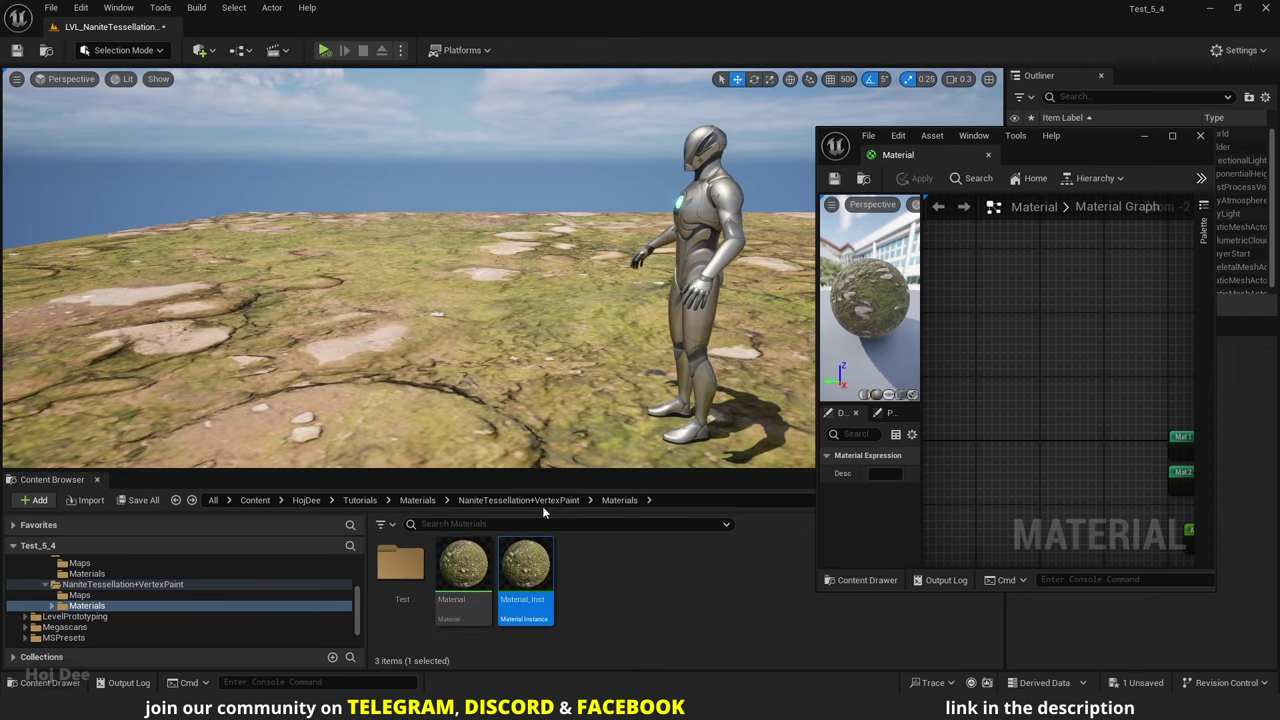
- Open Material_Inst and override Size - Mat 1 so the mossy ground texture tiles smaller
double_click(526, 566)
scroll(900, 359, down, 1)
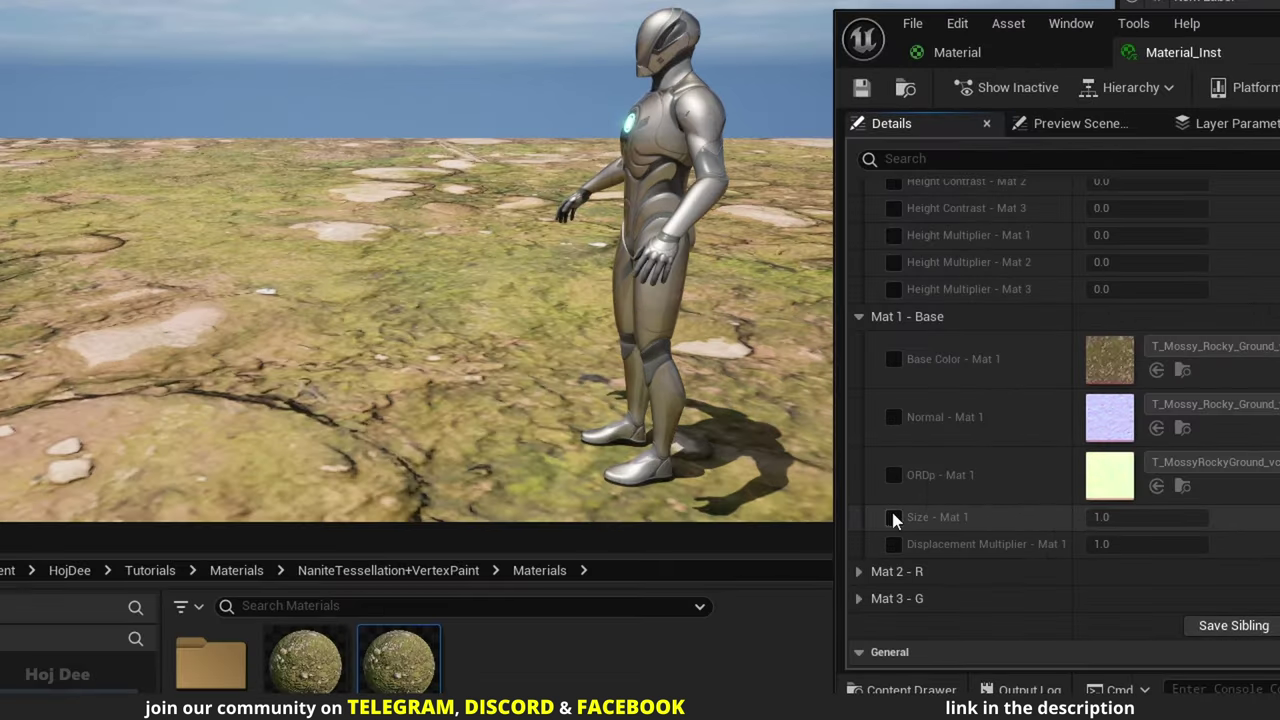
click(881, 500)
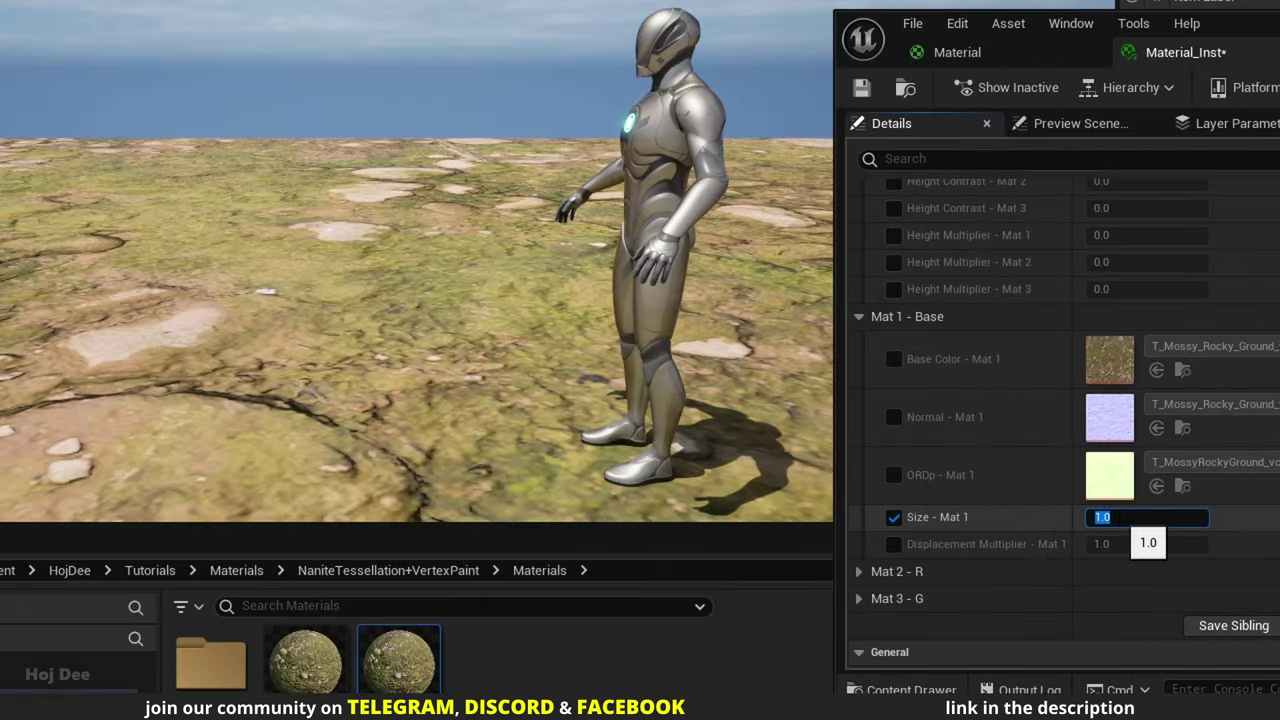
key(Return)
scroll(991, 571, down, 5)
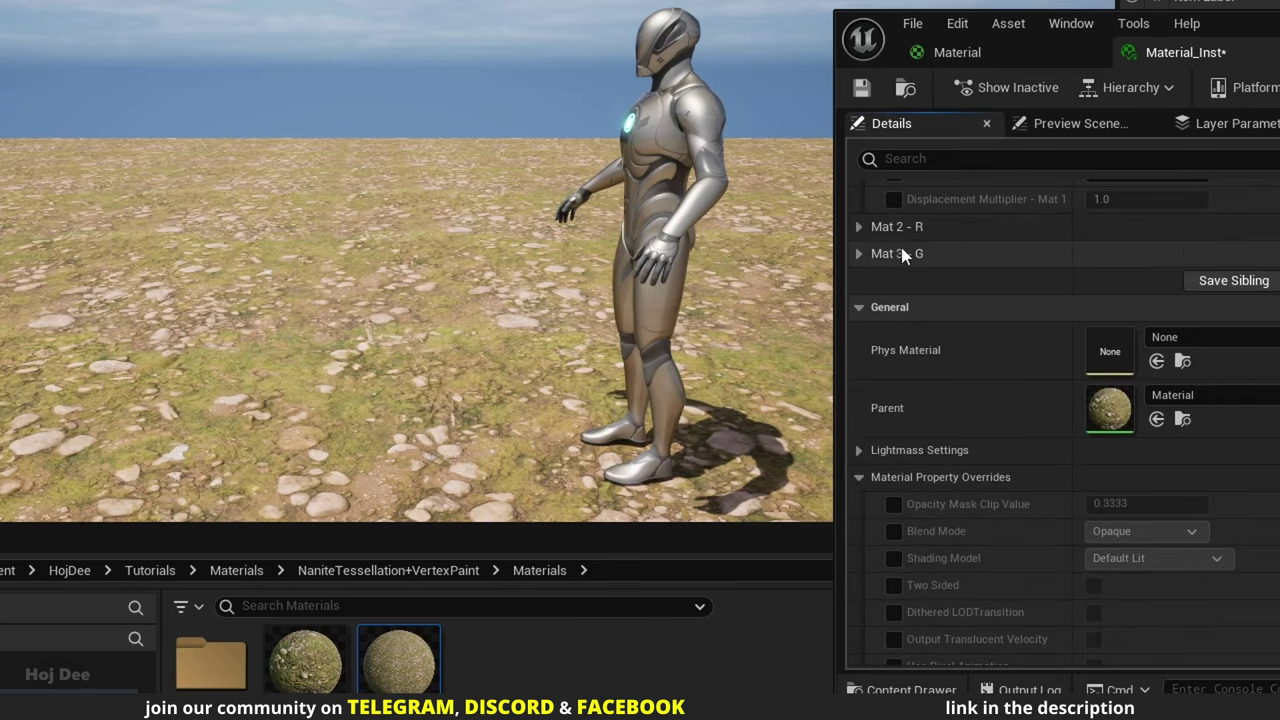
- Override Size - Mat 2 and Size - Mat 3 in the material instance, setting both to 0.1
click(859, 254)
click(858, 226)
click(893, 427)
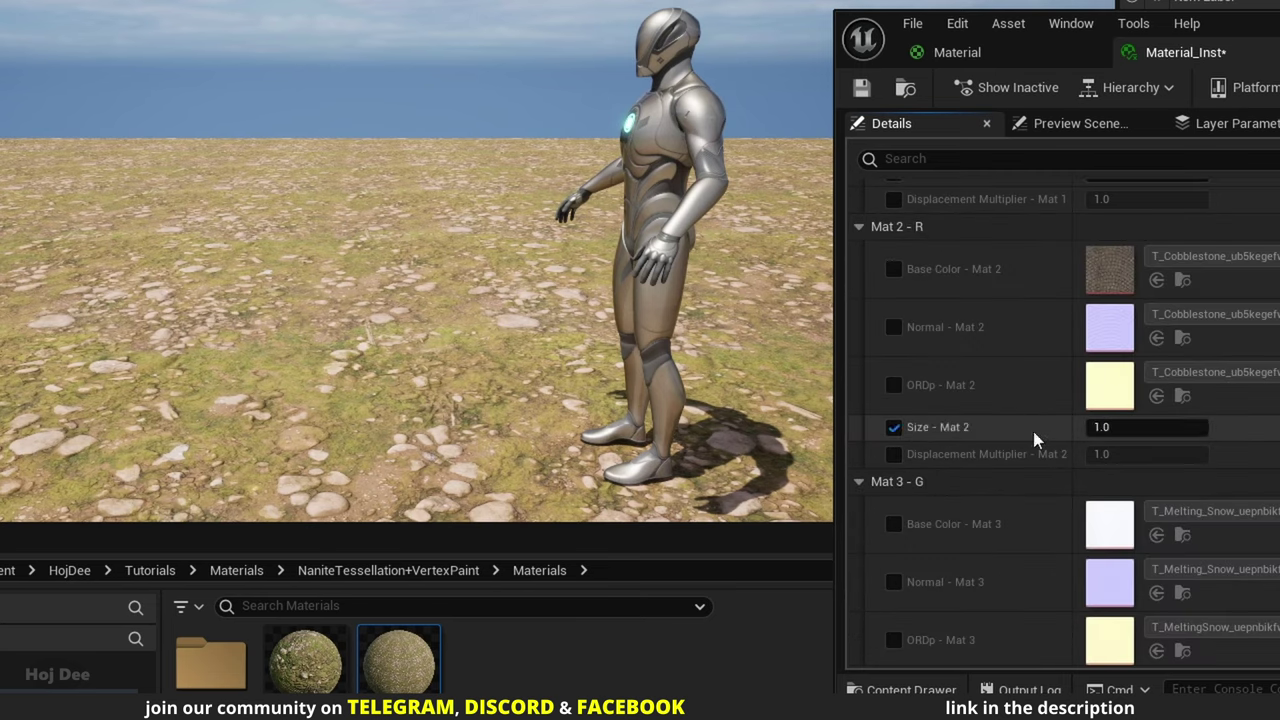
text(.1)
key(Return)
scroll(967, 543, down, 3)
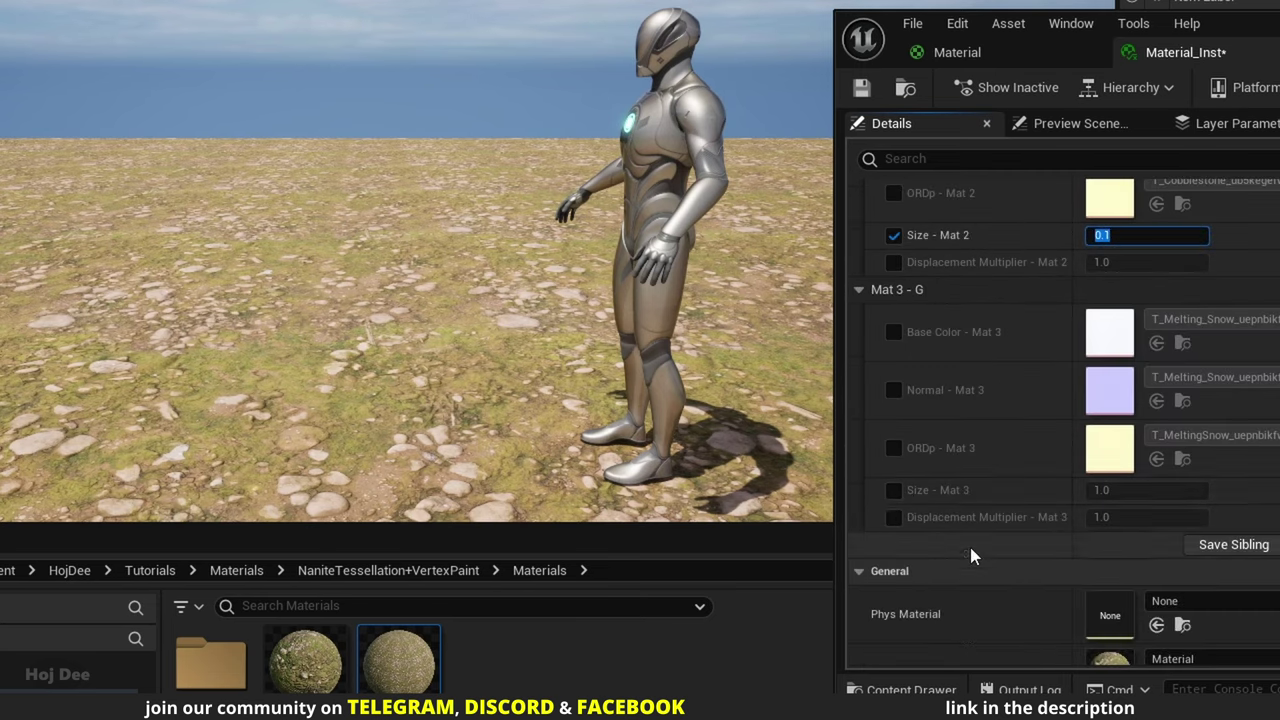
click(893, 490)
click(1115, 490)
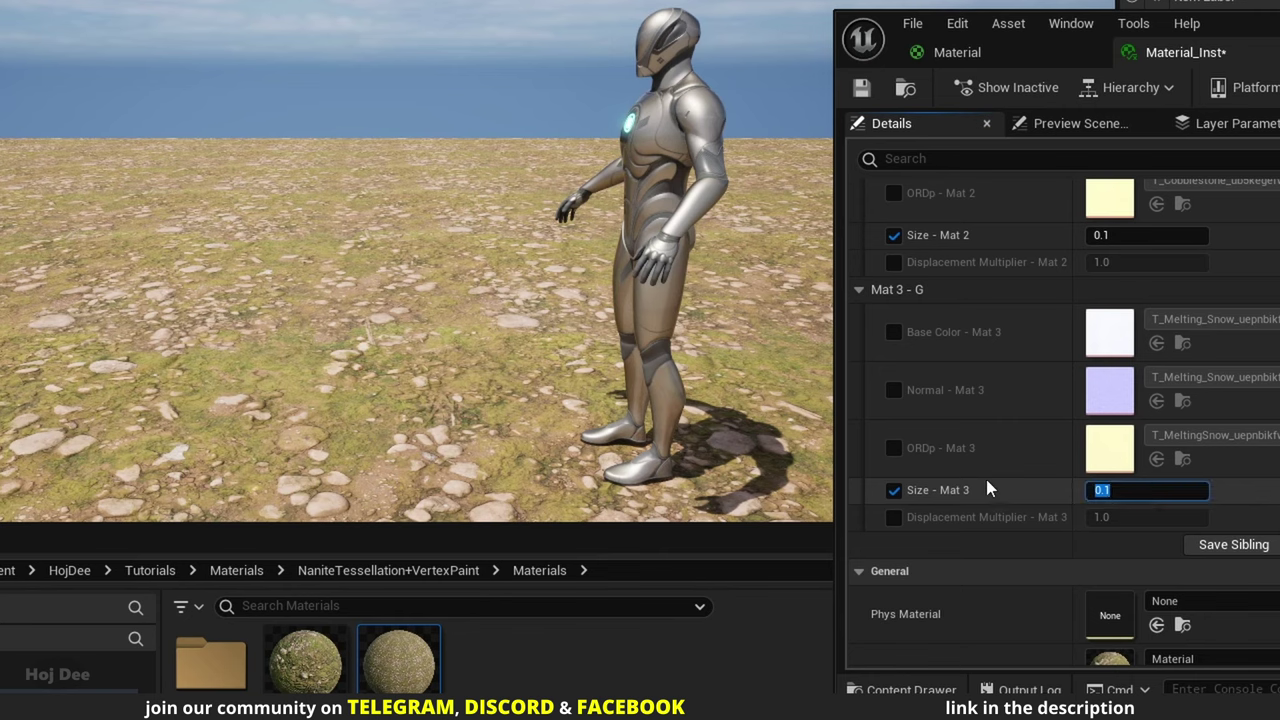
- Override Displacement Scaling in the material instance's property overrides and set its Magnitude to 30
scroll(987, 489, down, 8)
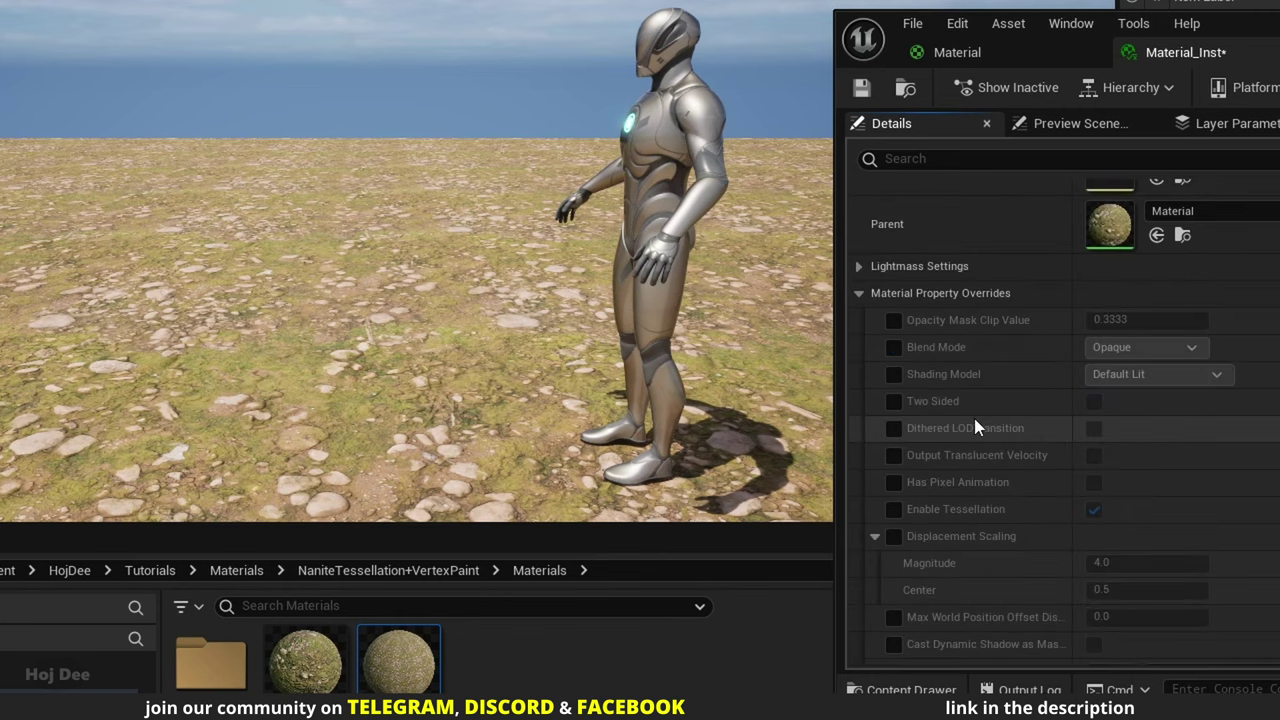
scroll(975, 427, down, 2)
click(894, 440)
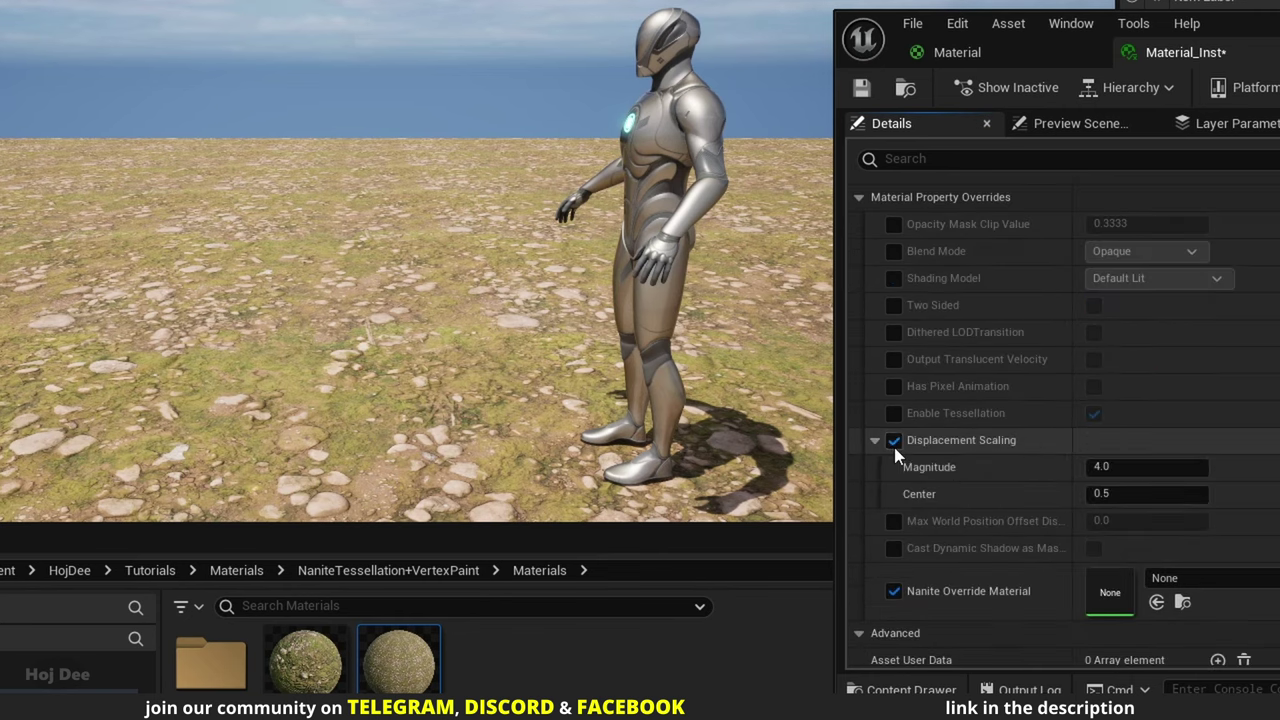
click(1100, 467)
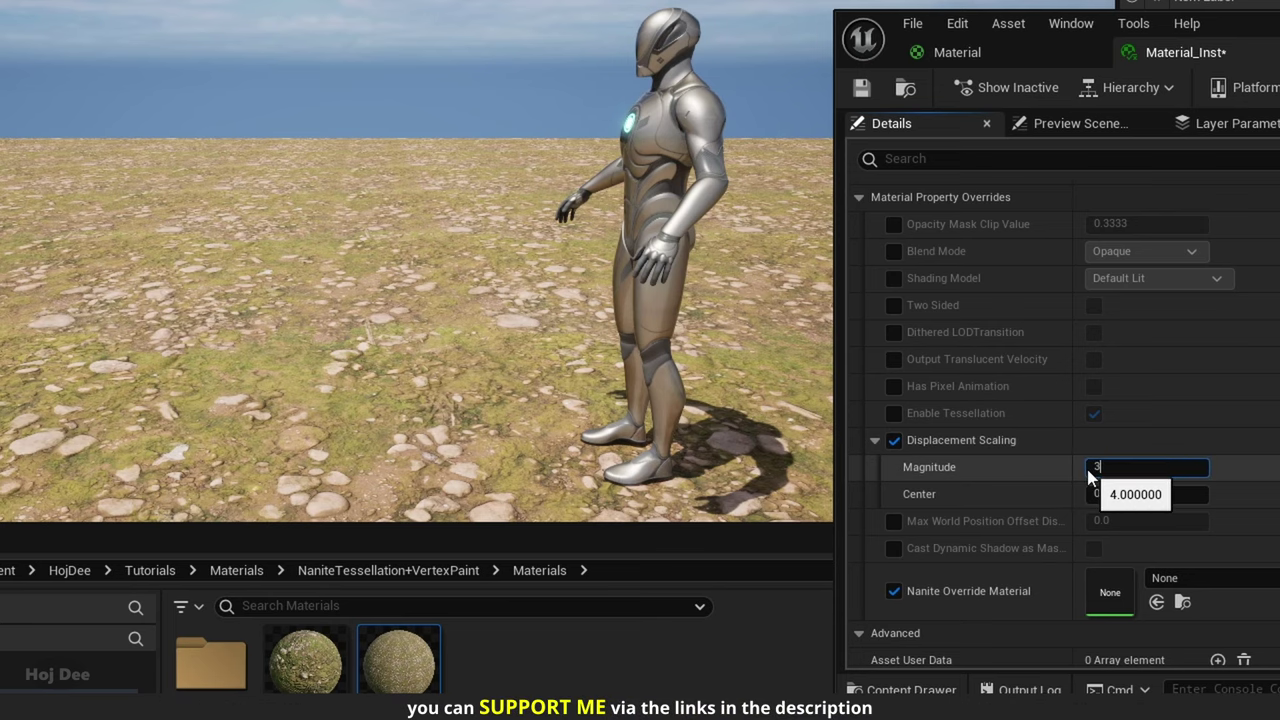
text(30)
key(Return)
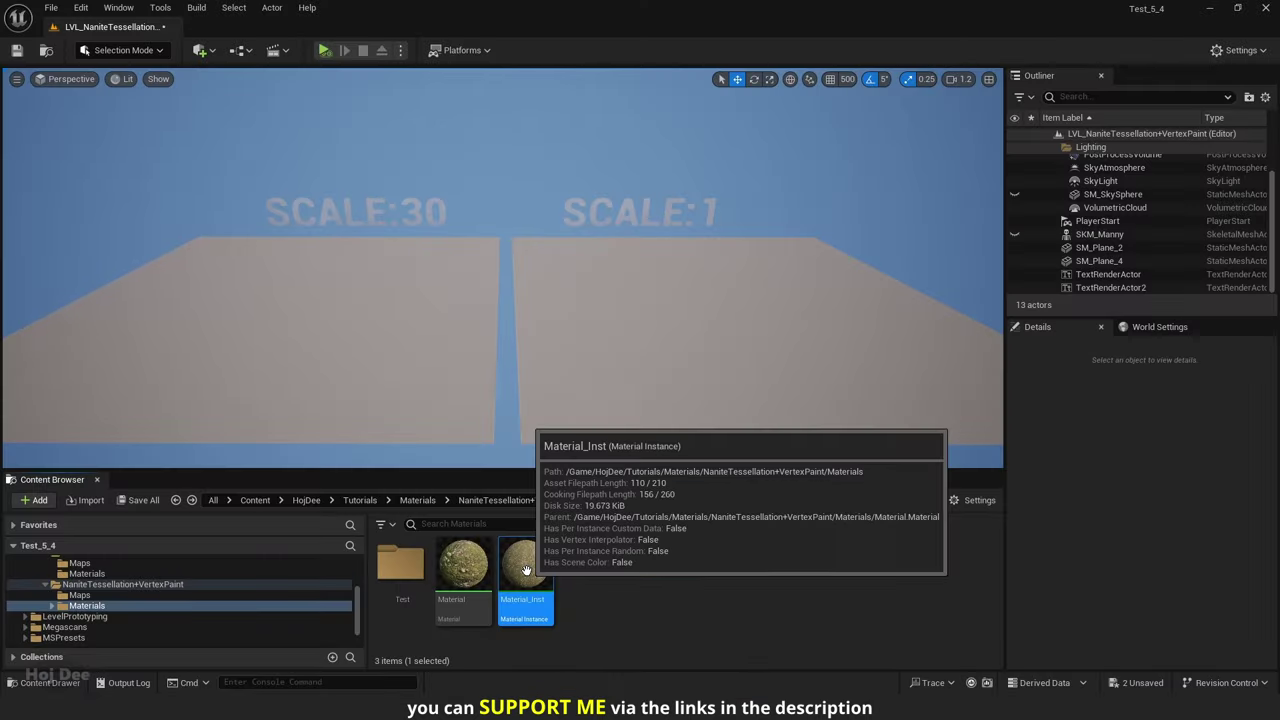
- Apply Material_Inst to both comparison planes, SCALE:1 and SCALE:30
drag(525, 565, 677, 332)
drag(463, 565, 298, 352)
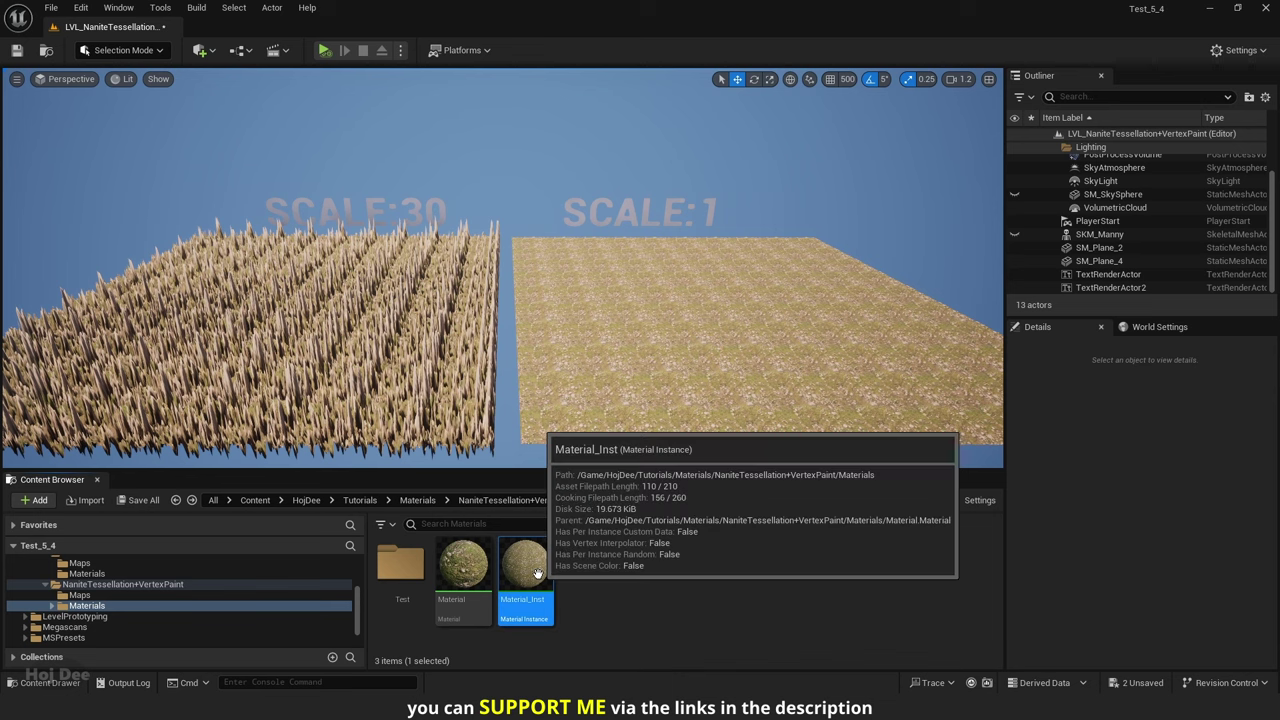
- Duplicate Material_Inst, set the copy's displacement Magnitude to 1, and save and close the copy
key(ctrl+d)
click(602, 569)
double_click(590, 566)
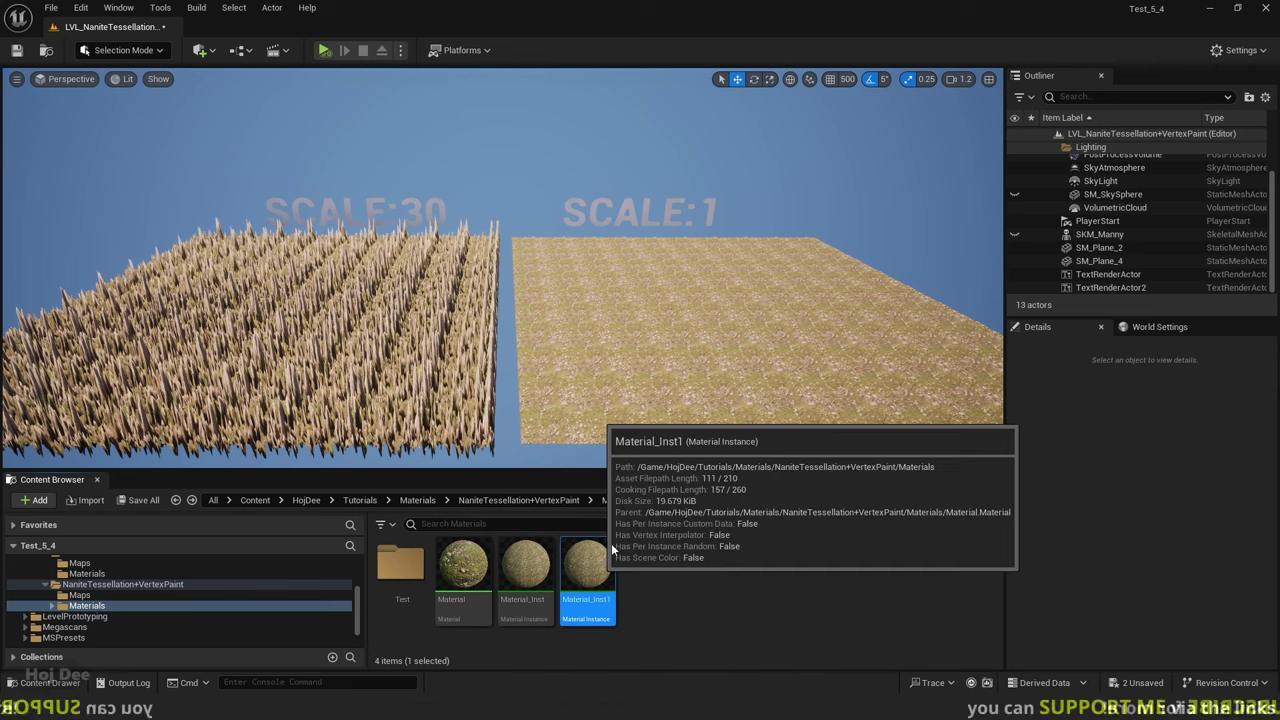
scroll(956, 474, down, 10)
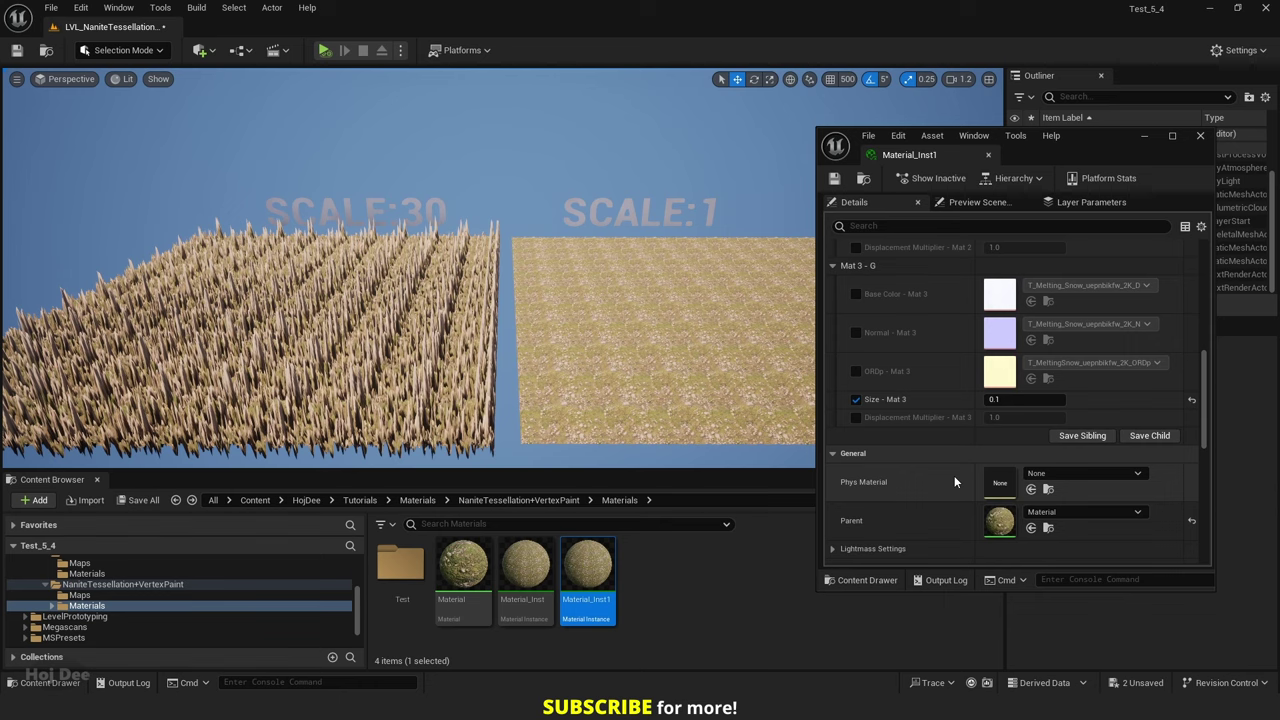
scroll(954, 478, down, 1)
click(1004, 470)
text(1)
key(Return)
click(834, 178)
click(988, 155)
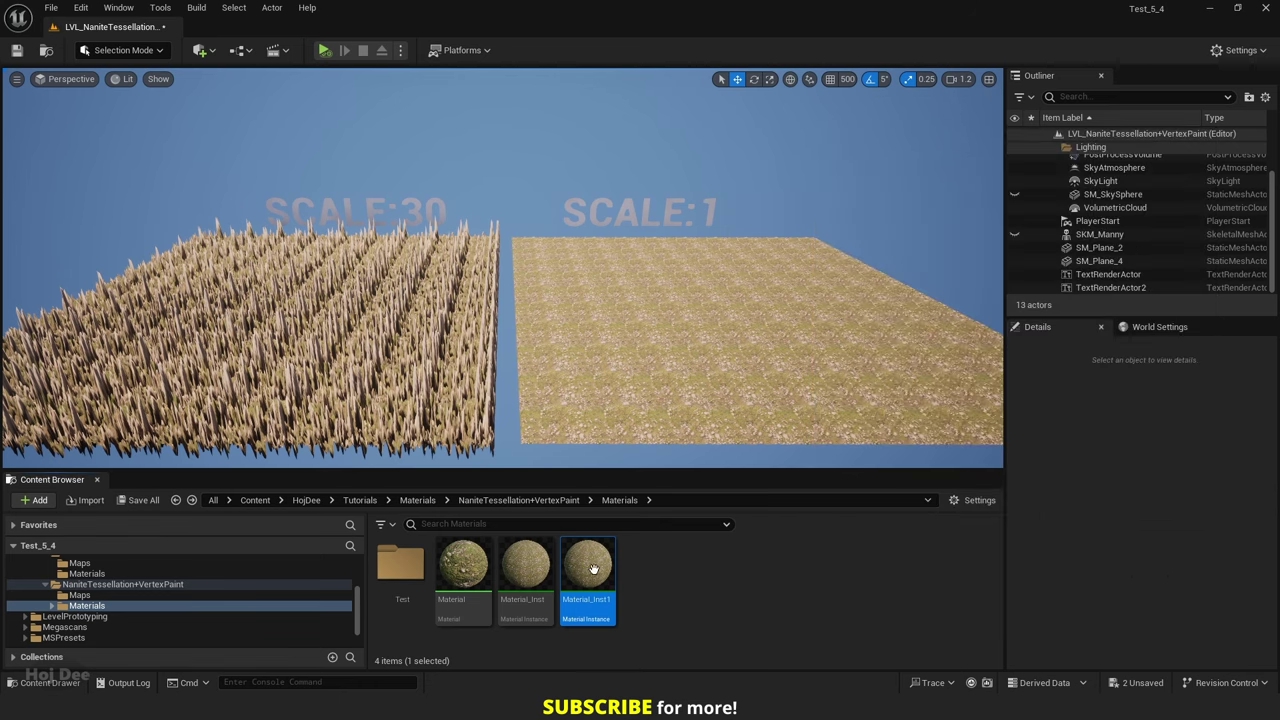
key(w)
mouse_move(440, 369)
right_down()
mouse_move(432, 436)
mouse_move(440, 382)
mouse_move(440, 394)
right_up()
key(d)
right_drag(505, 341, 450, 342)
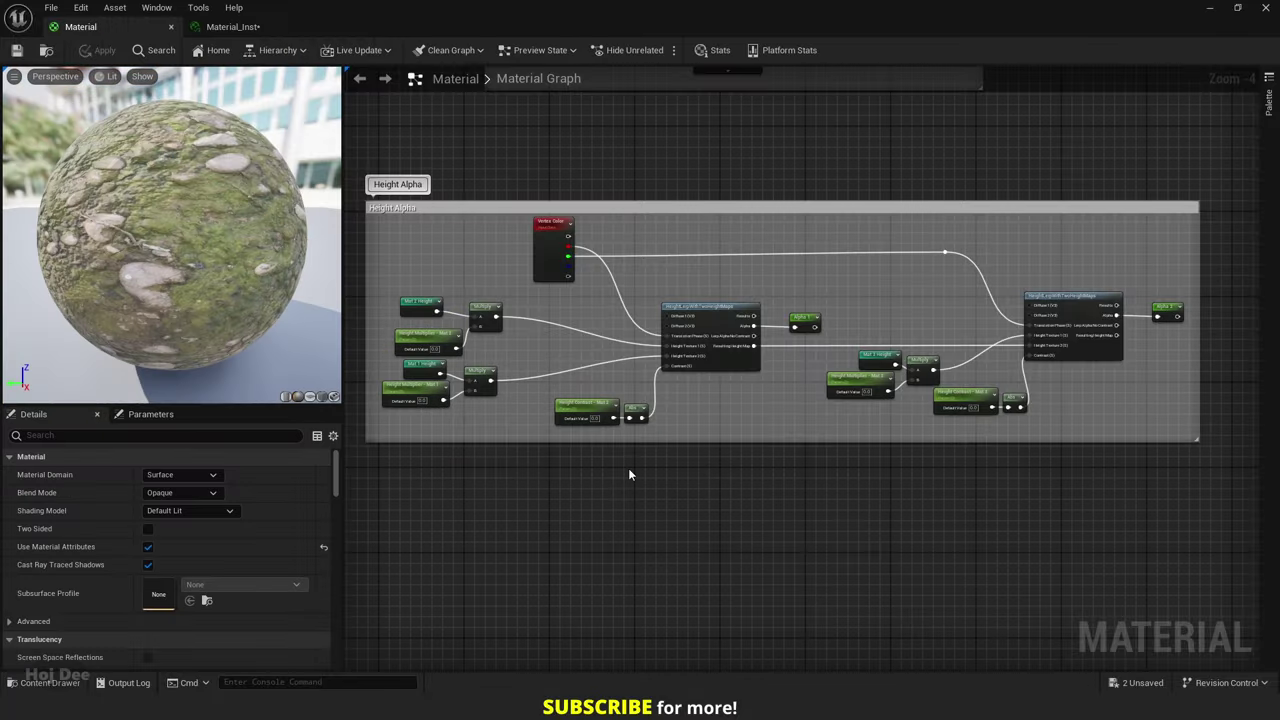
- Set the default values of Height Multiplier - Mat 1, Mat 2 and Mat 3 to 1 in the Height Alpha group and save the material
scroll(543, 371, up, 5)
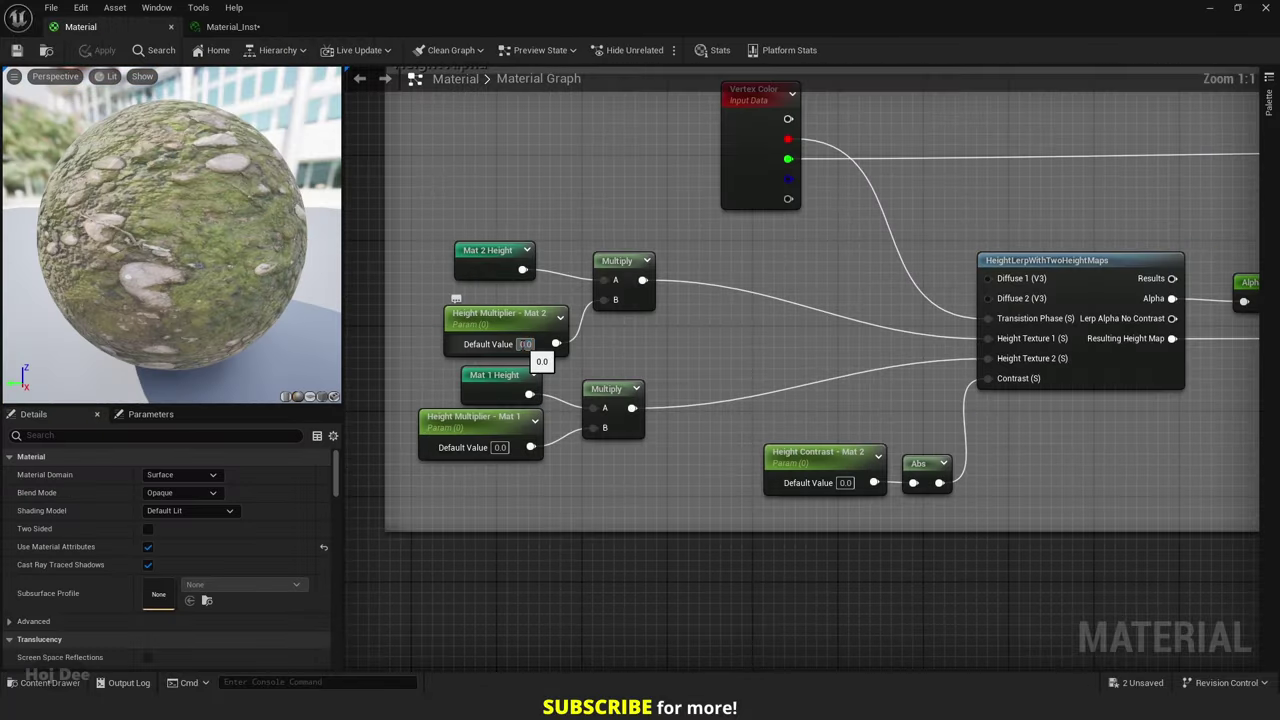
key(Return)
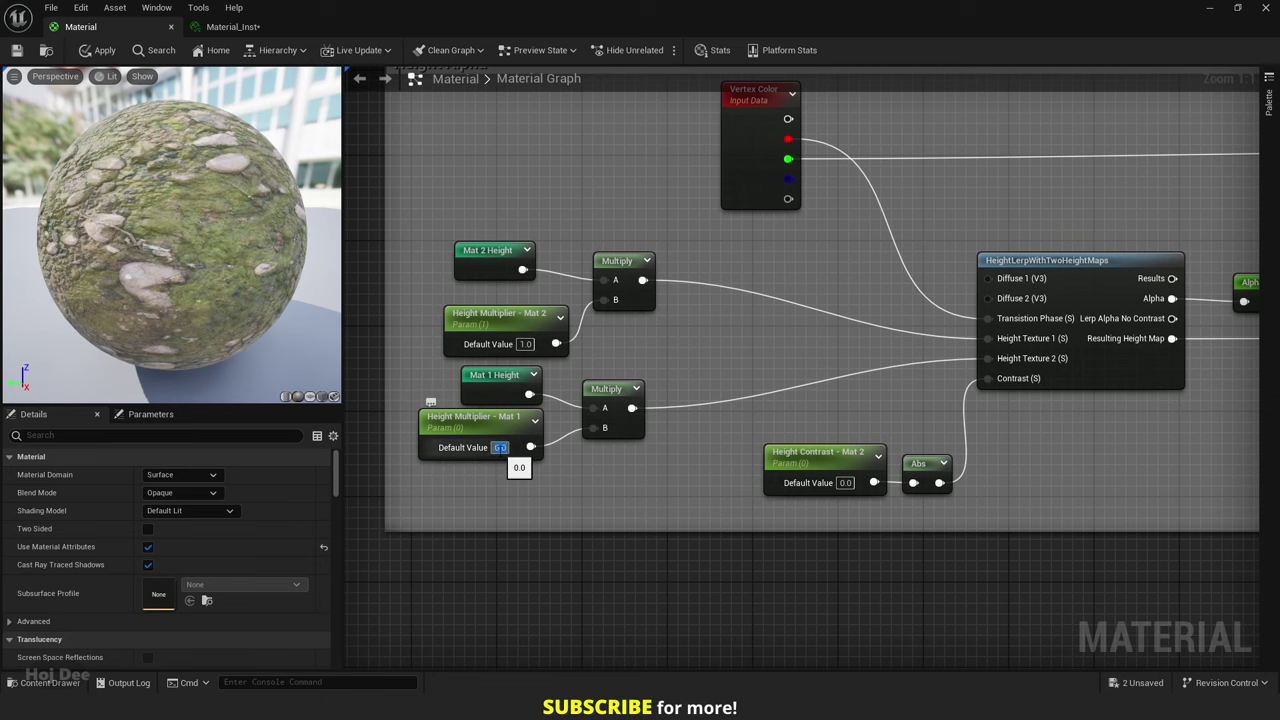
text(1)
key(Return)
right_drag(949, 531, 544, 513)
scroll(544, 513, down, 3)
scroll(841, 445, up, 3)
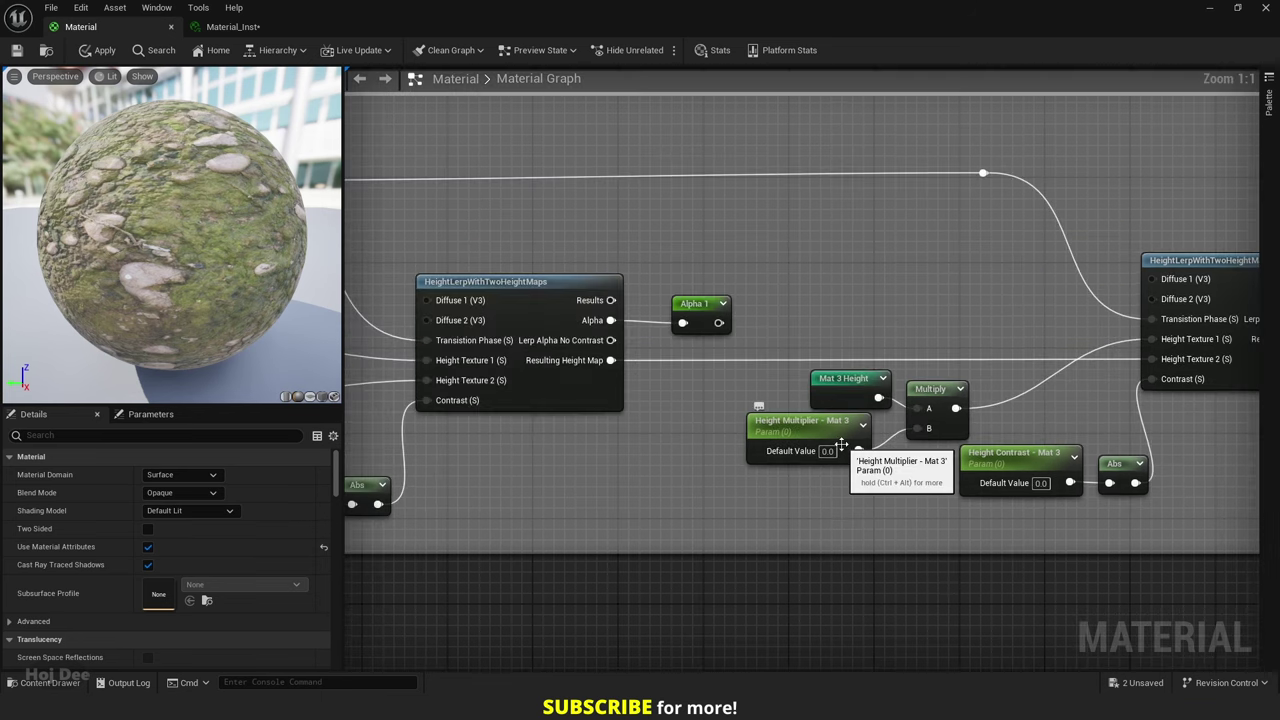
click(830, 451)
key(Return)
scroll(825, 499, down, 6)
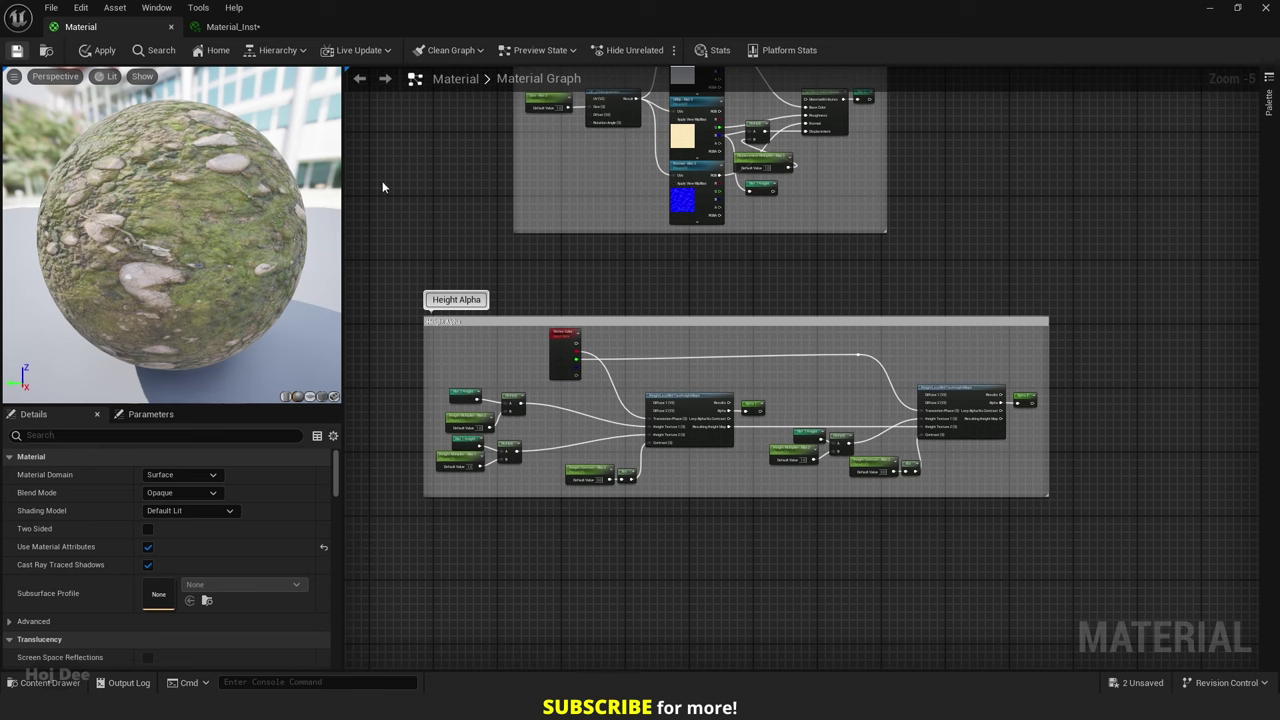
- Return to Material_Inst and enable the overrides for all five Height contrast and multiplier parameters
drag(500, 8, 1010, 153)
click(1026, 174)
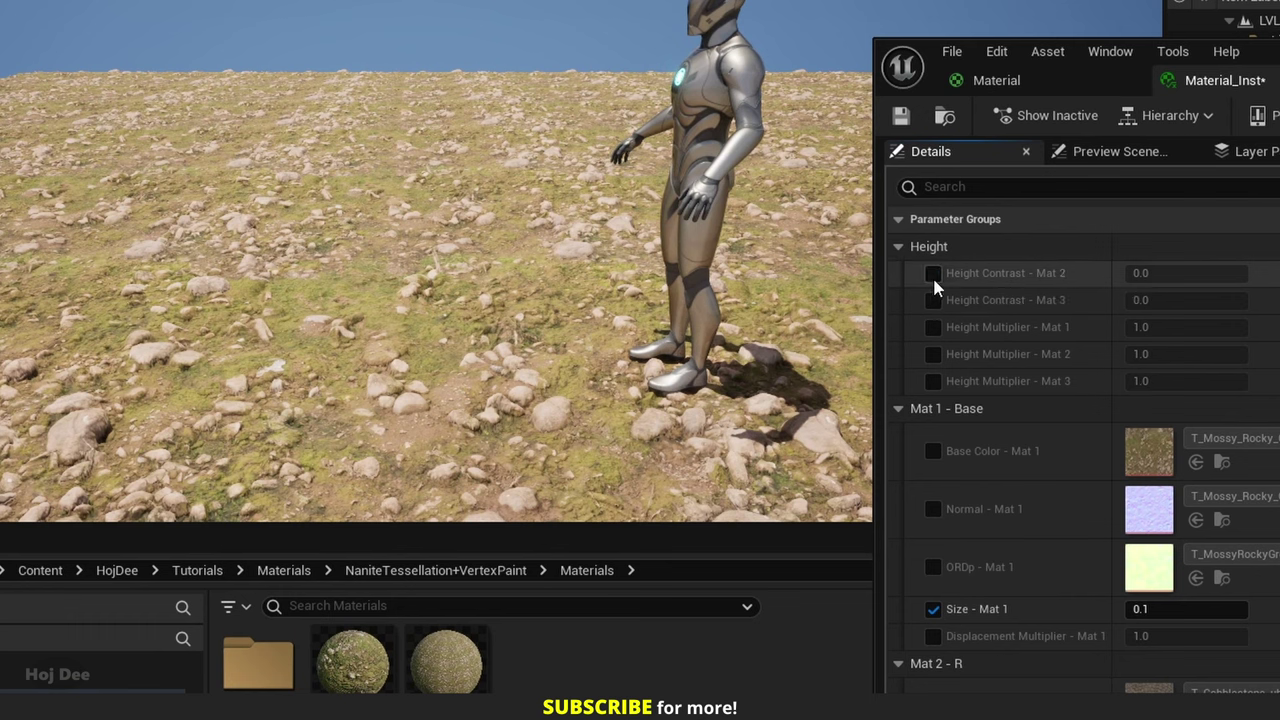
click(932, 273)
click(932, 300)
click(932, 327)
click(932, 354)
click(932, 380)
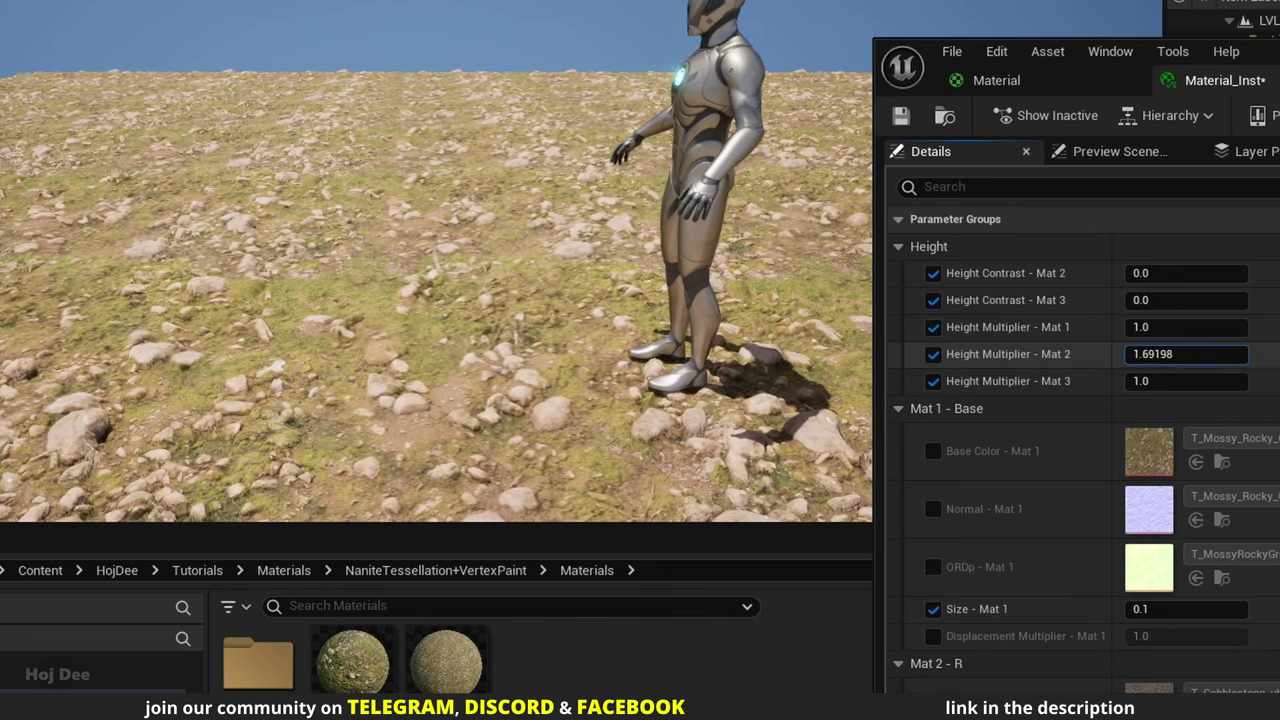
- Raise Height Multiplier - Mat 2 to about 4.05 and set Height Contrast - Mat 2 to 3
drag(1186, 354, 1227, 354)
mouse_move(1150, 360)
mouse_down()
mouse_move(1132, 360)
mouse_move(1153, 358)
mouse_up()
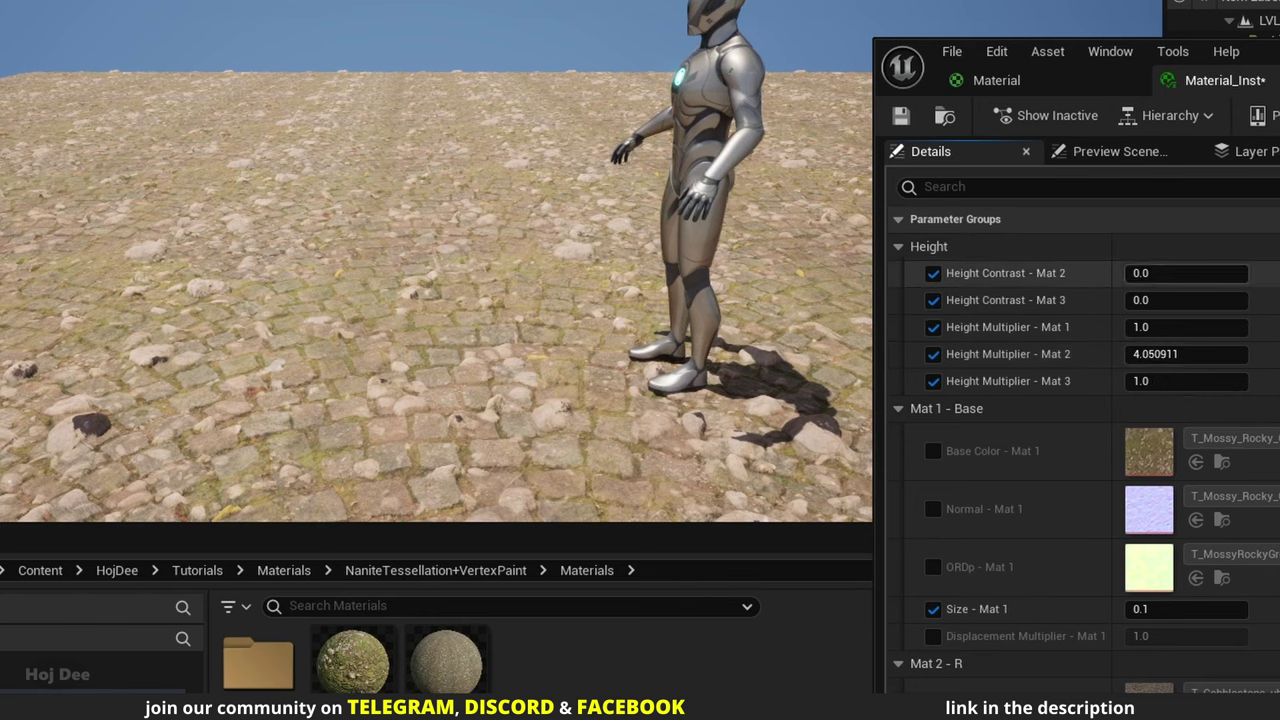
key(Return)
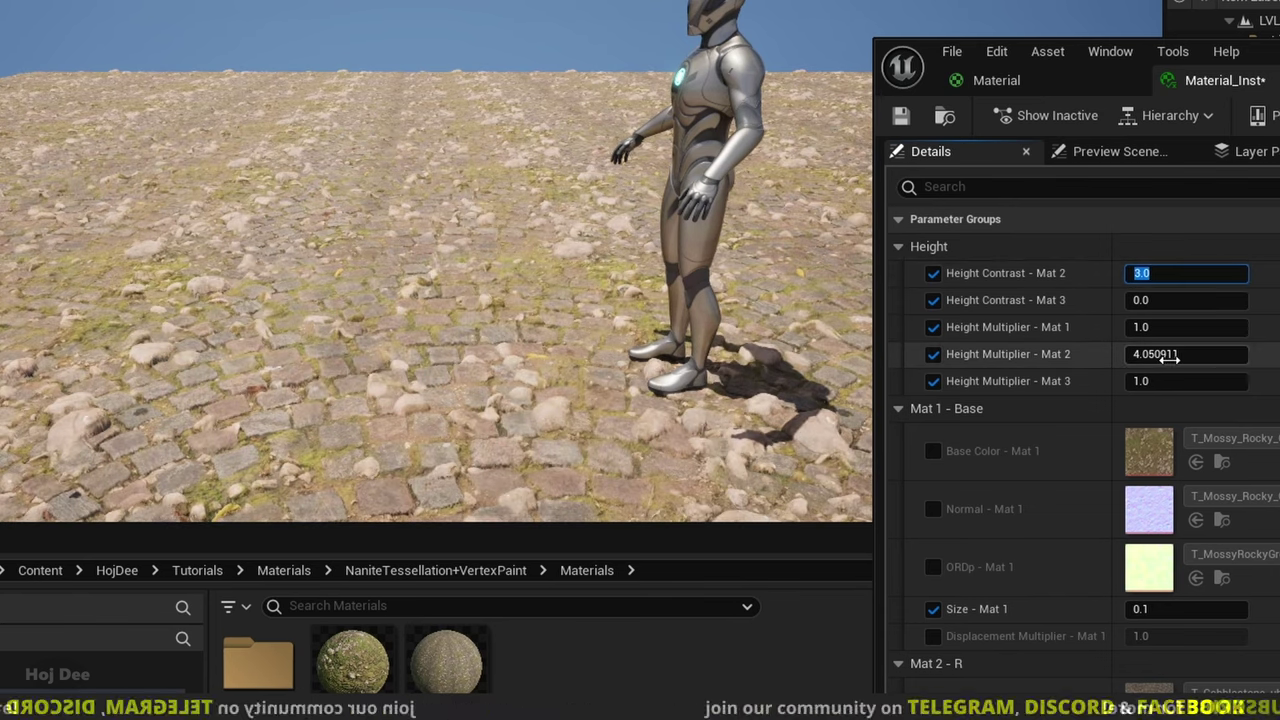
- Adjust Height Multiplier - Mat 2 to about 3.99 and set Height Multiplier - Mat 3 to 3.9
drag(1168, 357, 1152, 383)
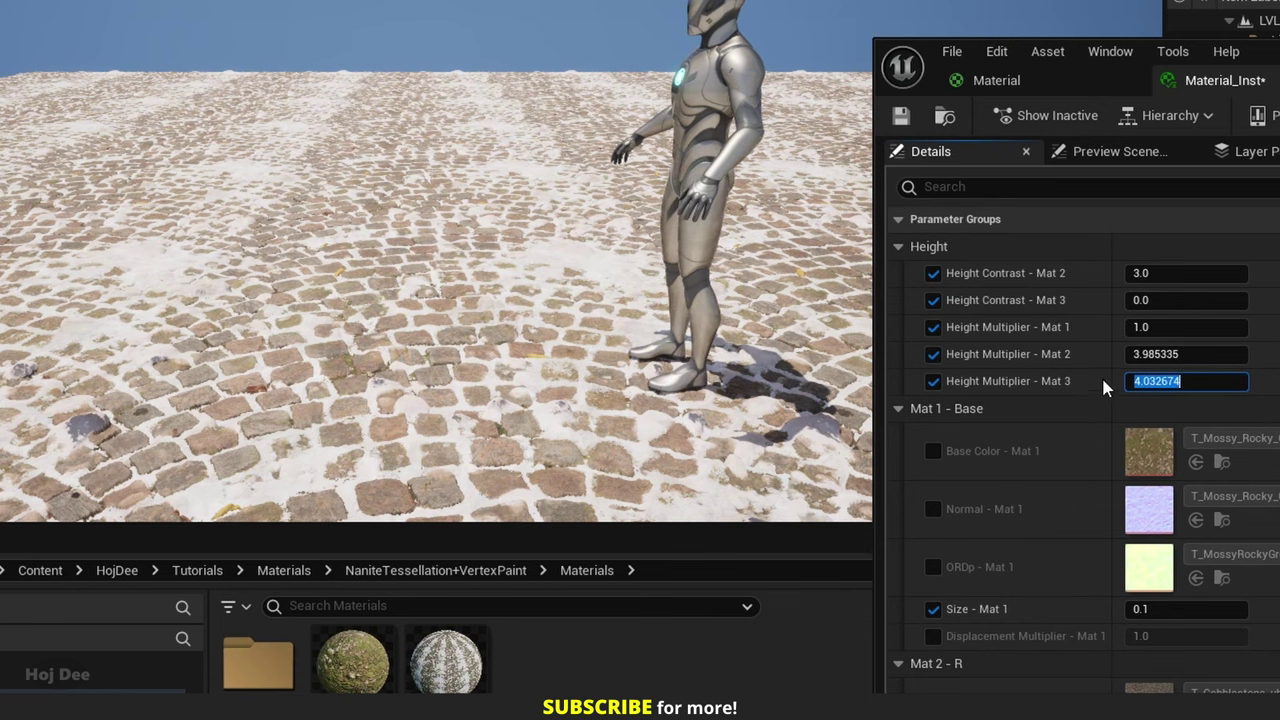
text(3.9)
key(Return)
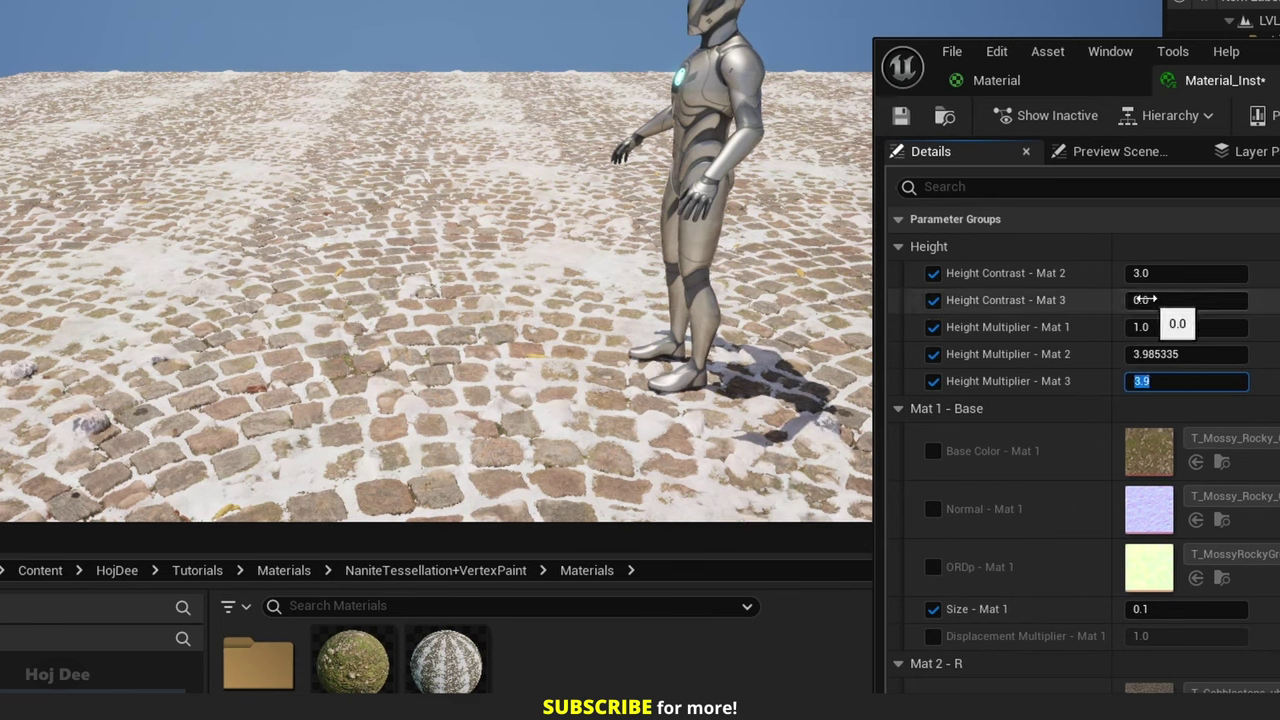
- Set Height Contrast - Mat 3 to 1 and Height Multiplier - Mat 1 to 1.1
text(1)
key(Return)
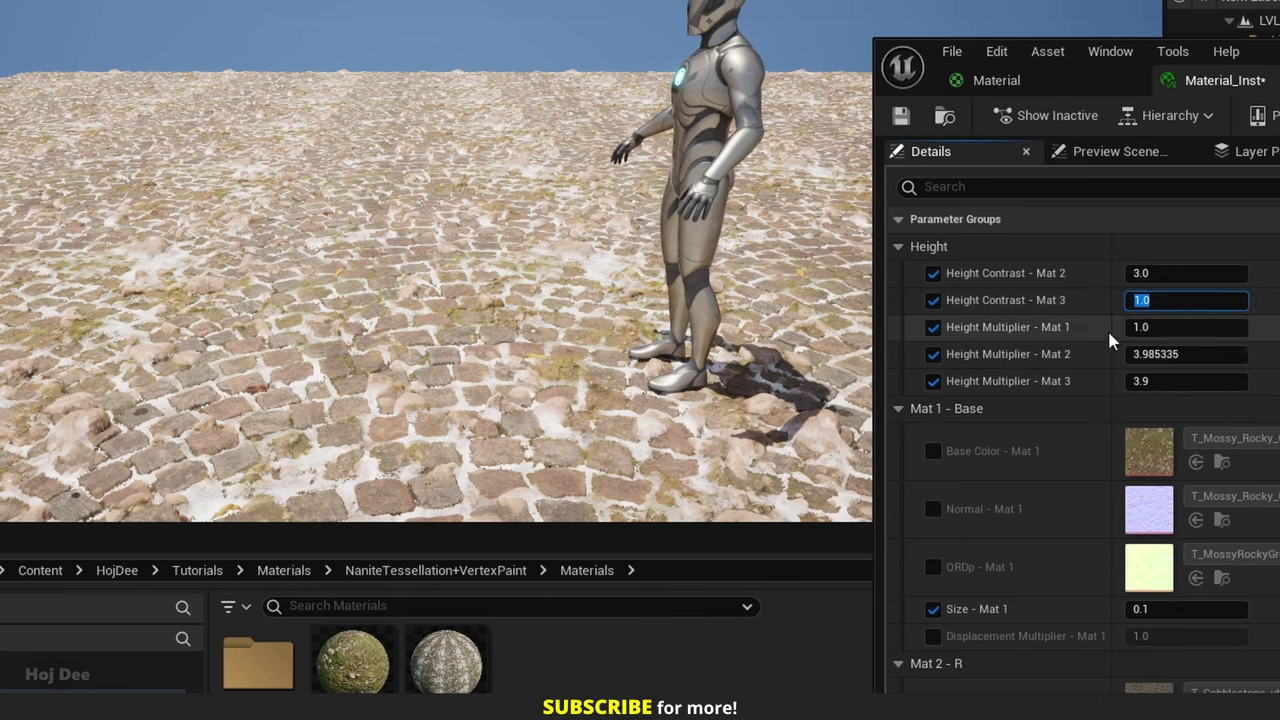
click(1145, 326)
text(1.1)
key(Return)
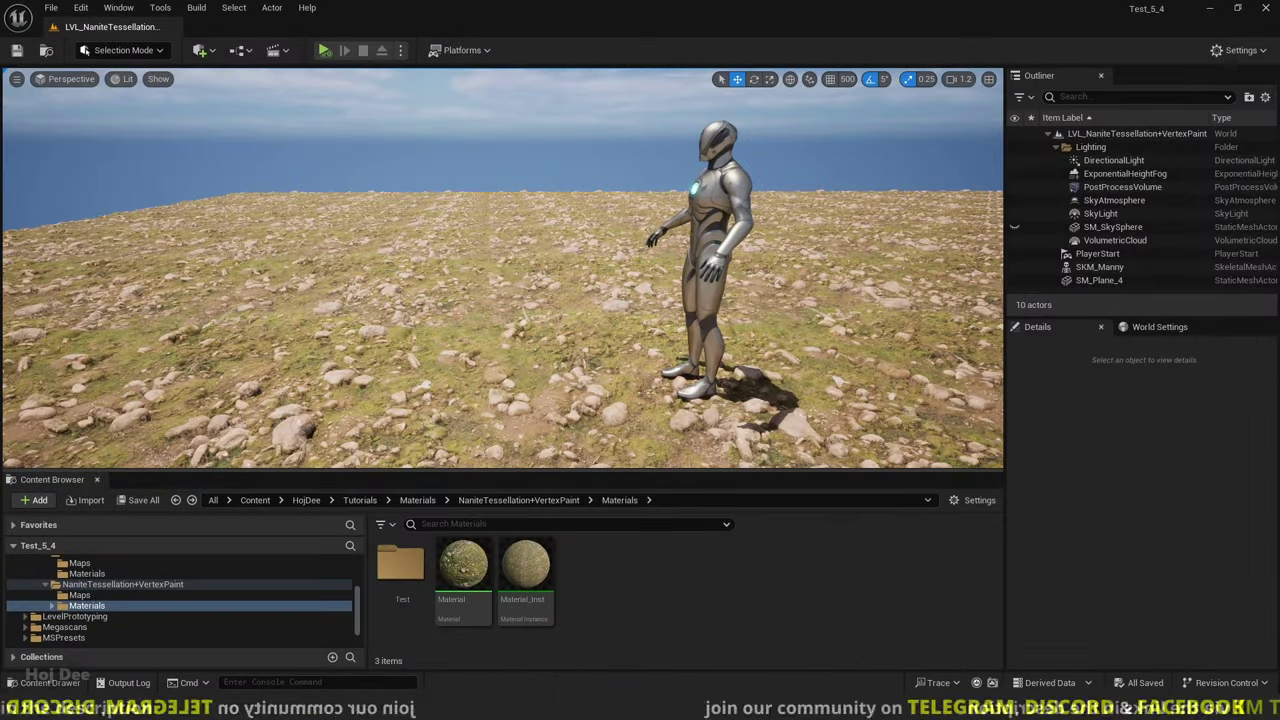
- Select the floor plane in the level and switch the editor to Mesh Paint mode
click(520, 373)
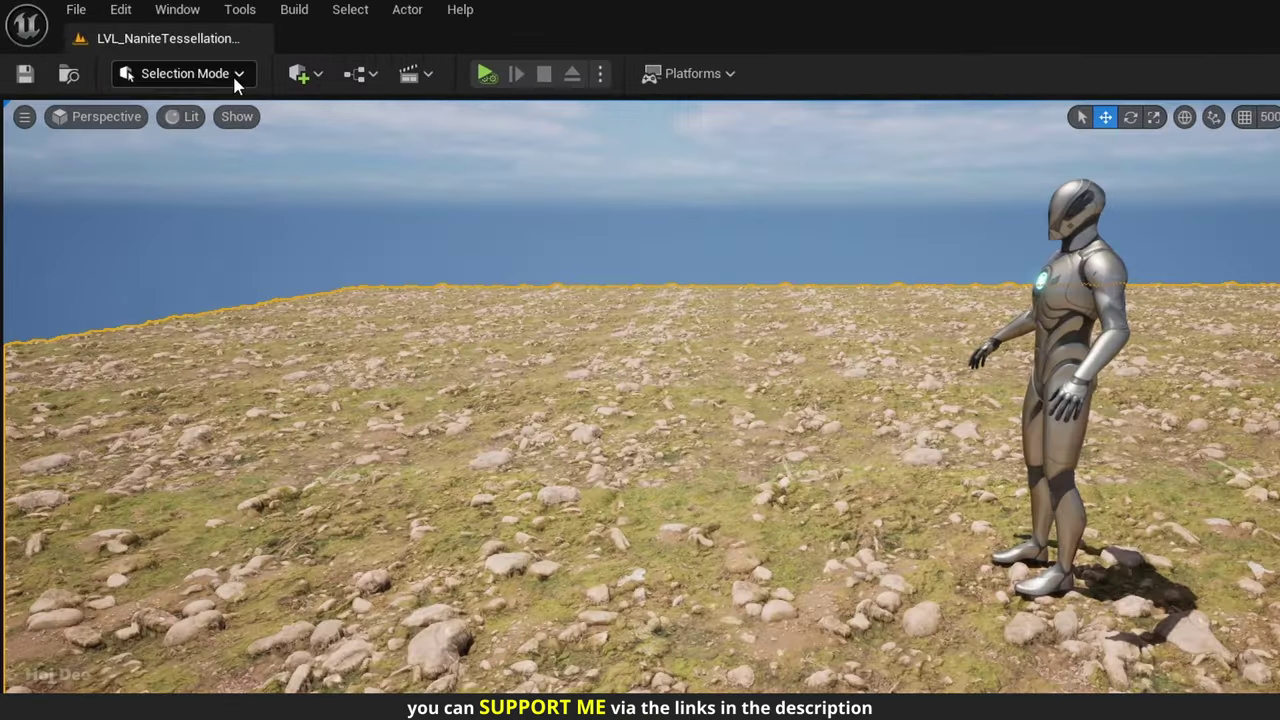
click(158, 52)
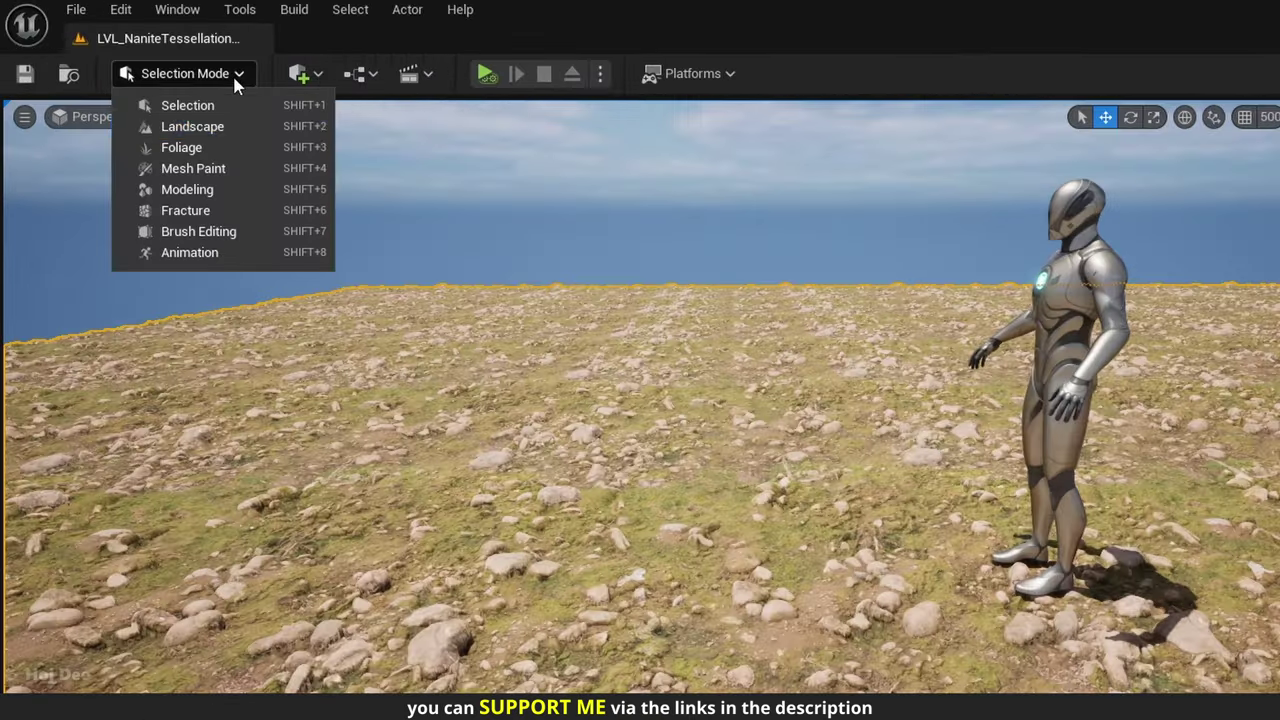
click(195, 170)
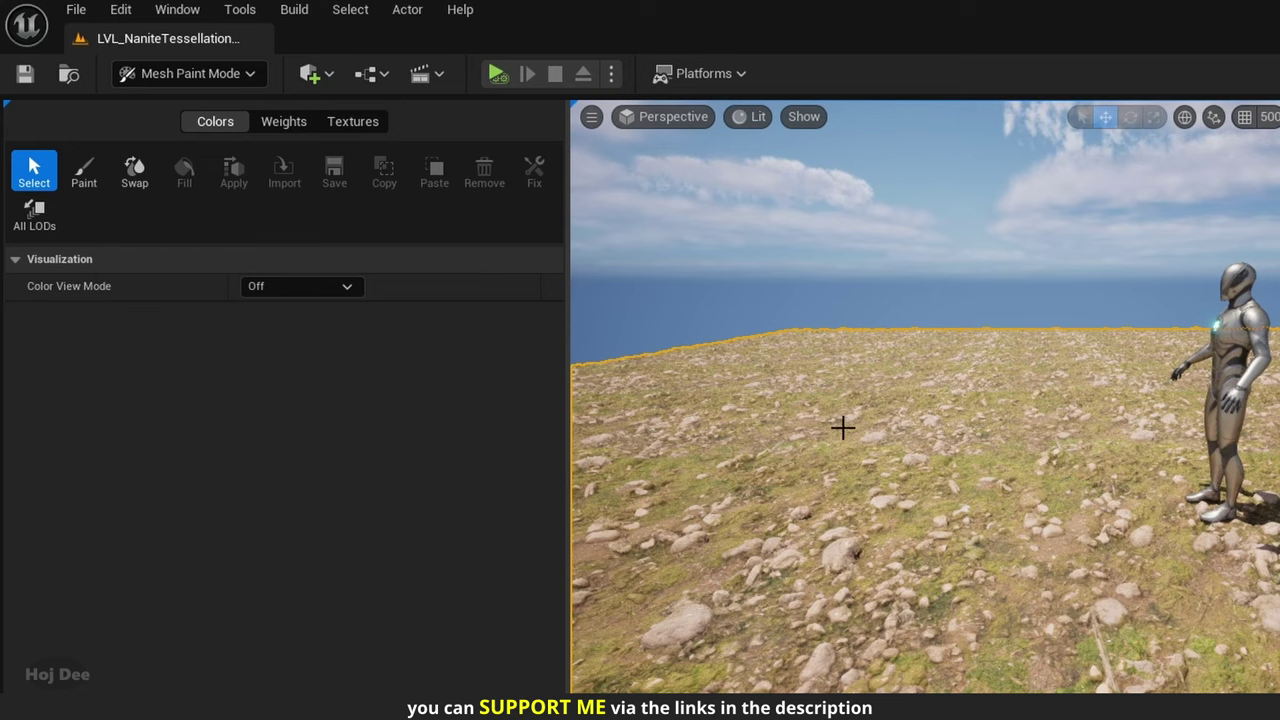
- Switch to Modeling mode and start the Paint Vertex Colors tool on the selected floor
click(232, 80)
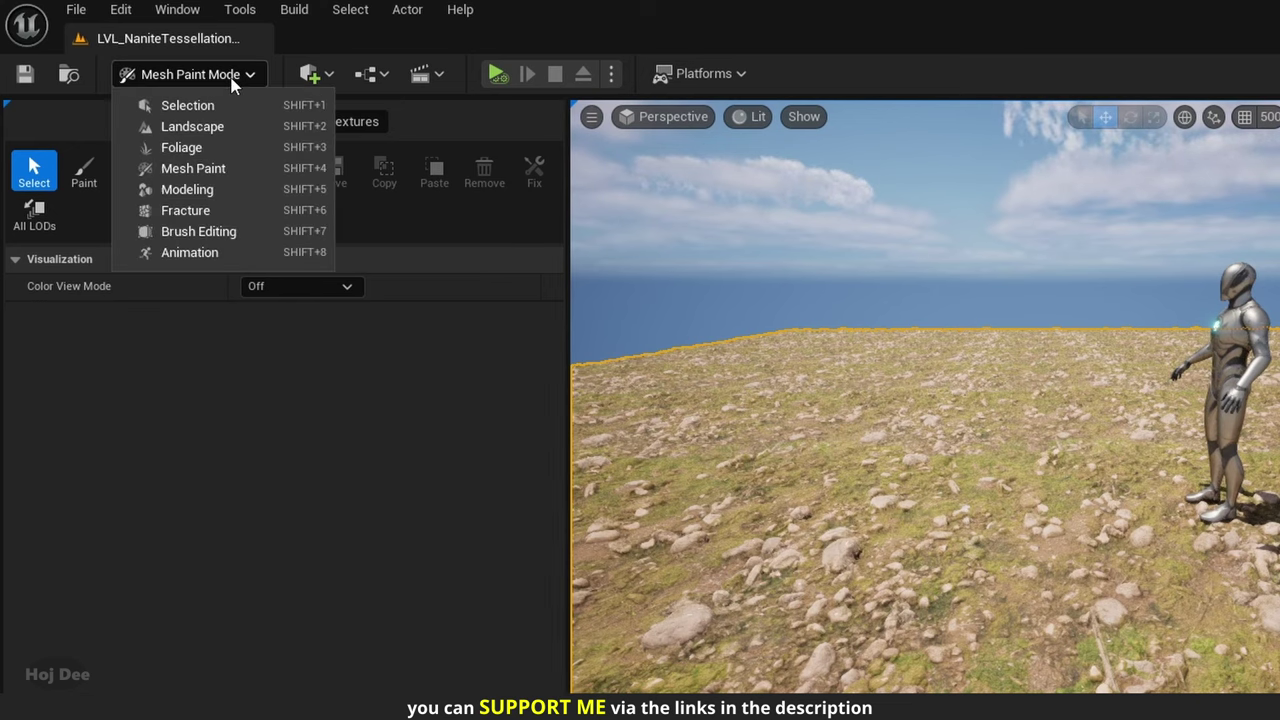
click(203, 189)
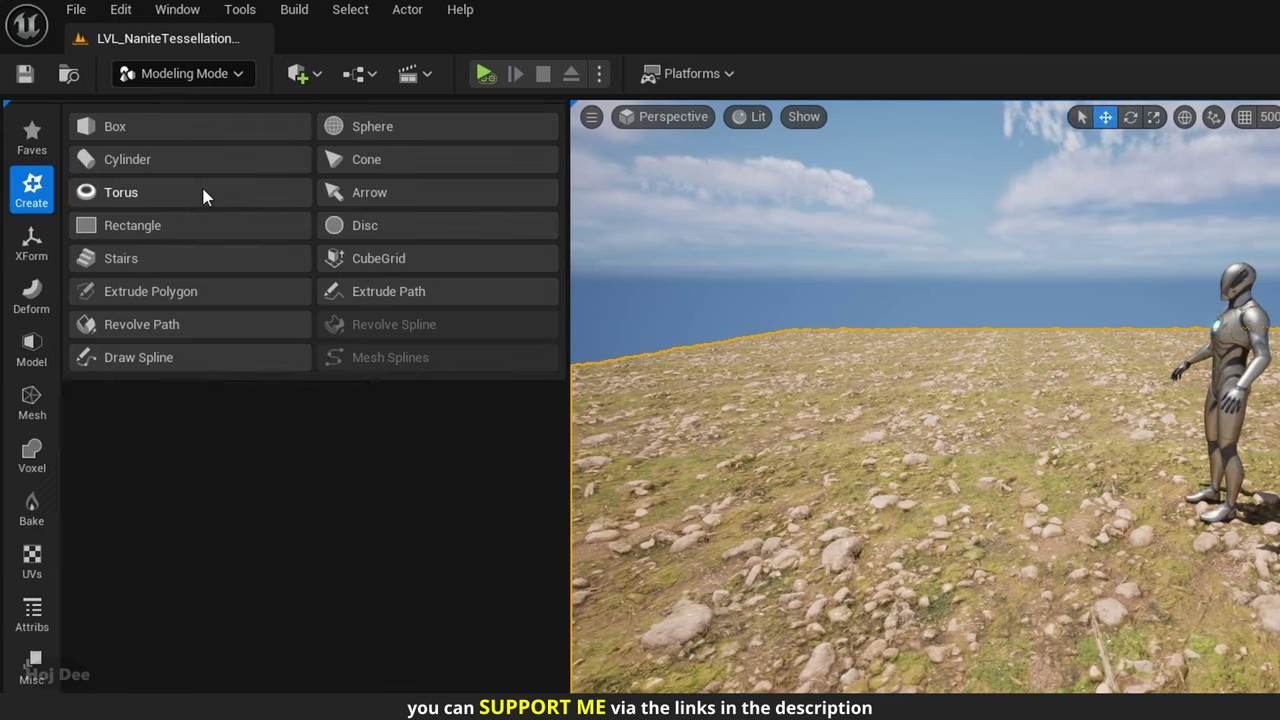
click(38, 618)
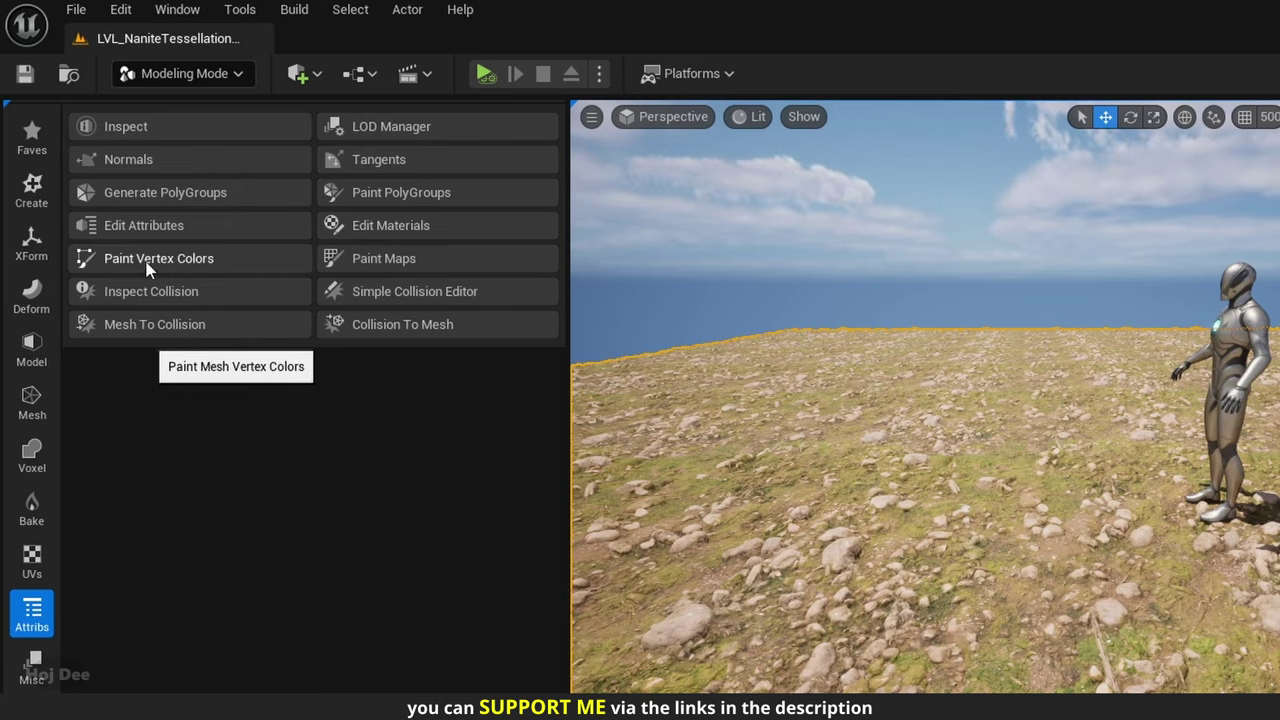
click(177, 257)
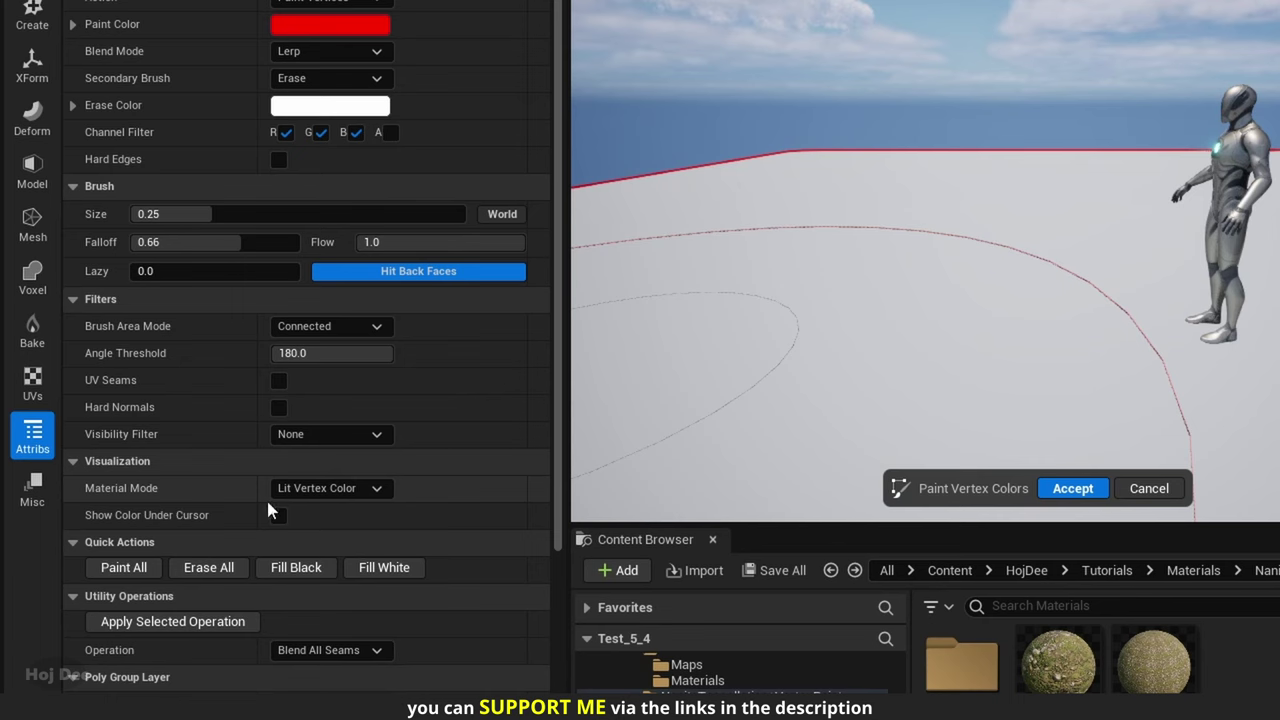
- Set the visualization's Material Mode to Original Material and fill the floor's vertex colors with black and again with white
click(328, 490)
click(333, 545)
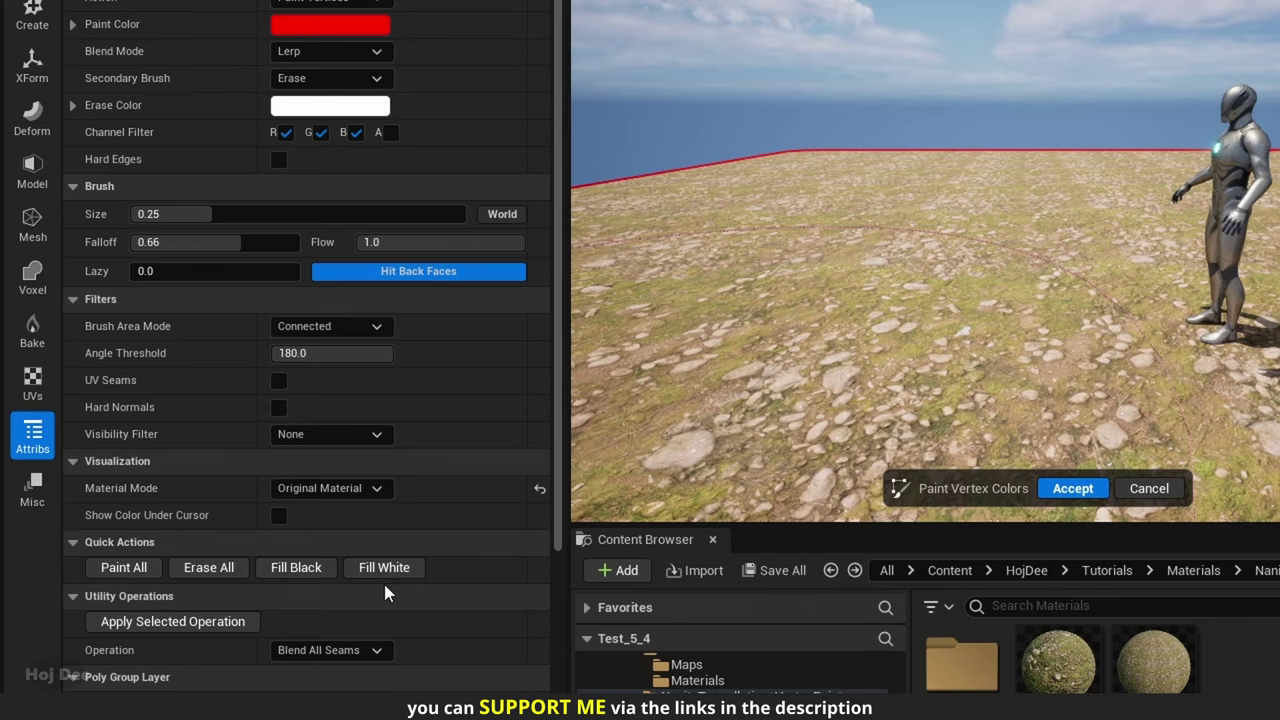
click(295, 566)
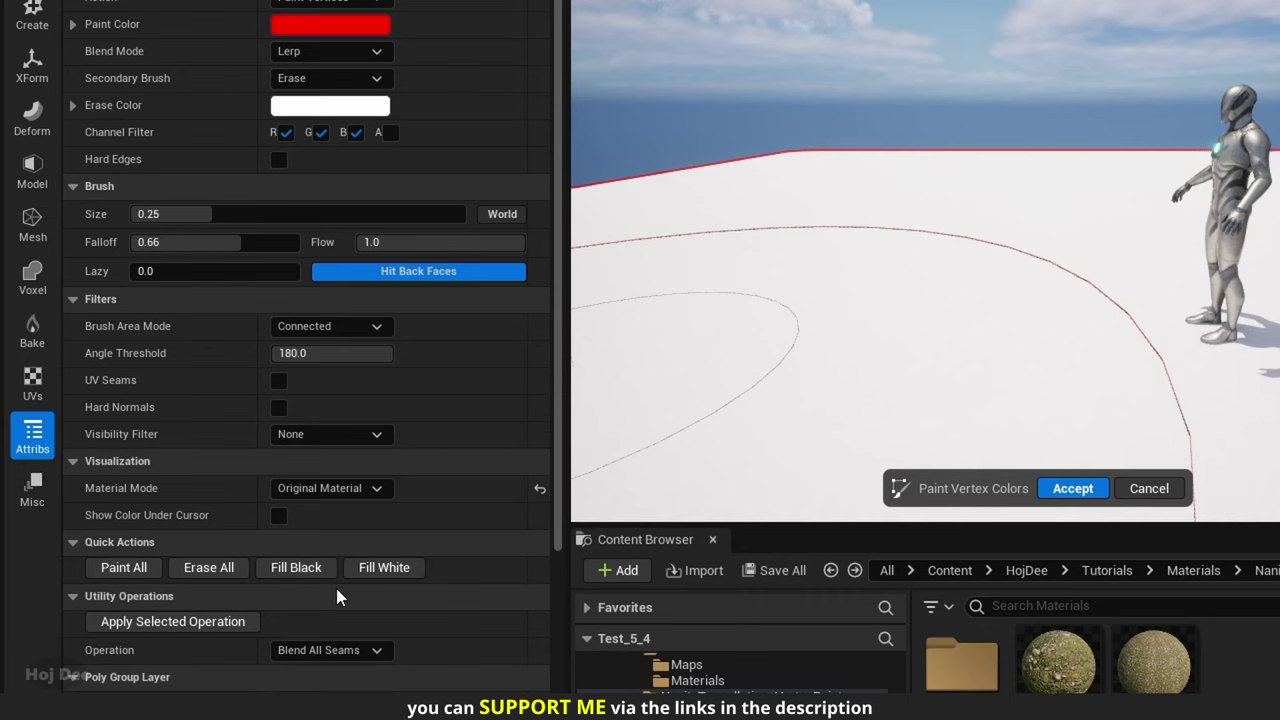
click(376, 567)
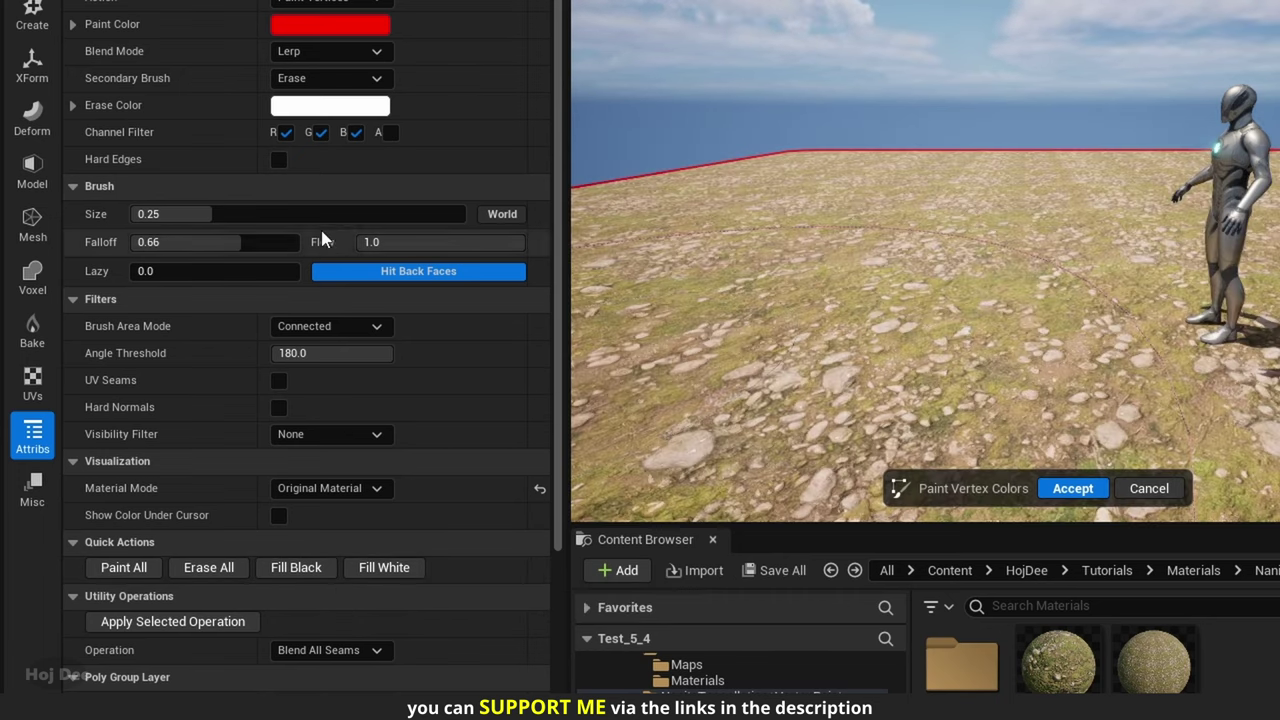
- Set the Paint Color to black and limit the Channel Filter to R only
click(330, 24)
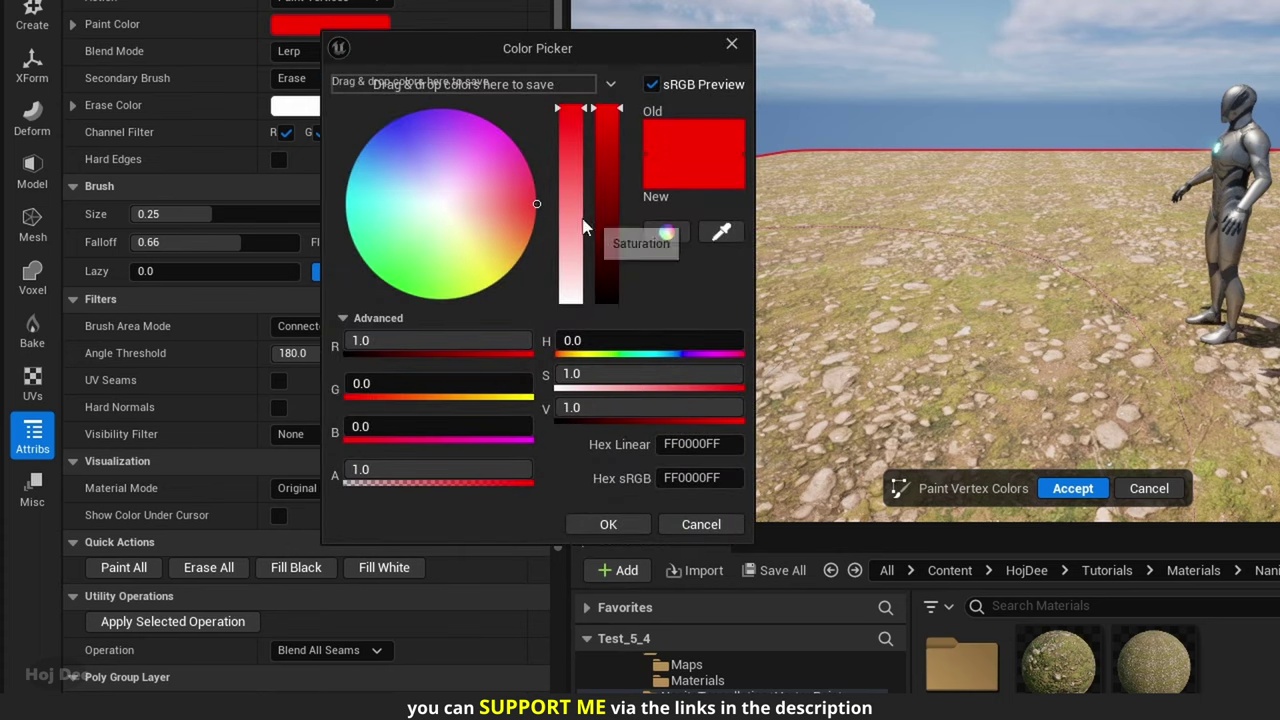
drag(601, 221, 602, 325)
click(577, 297)
click(608, 525)
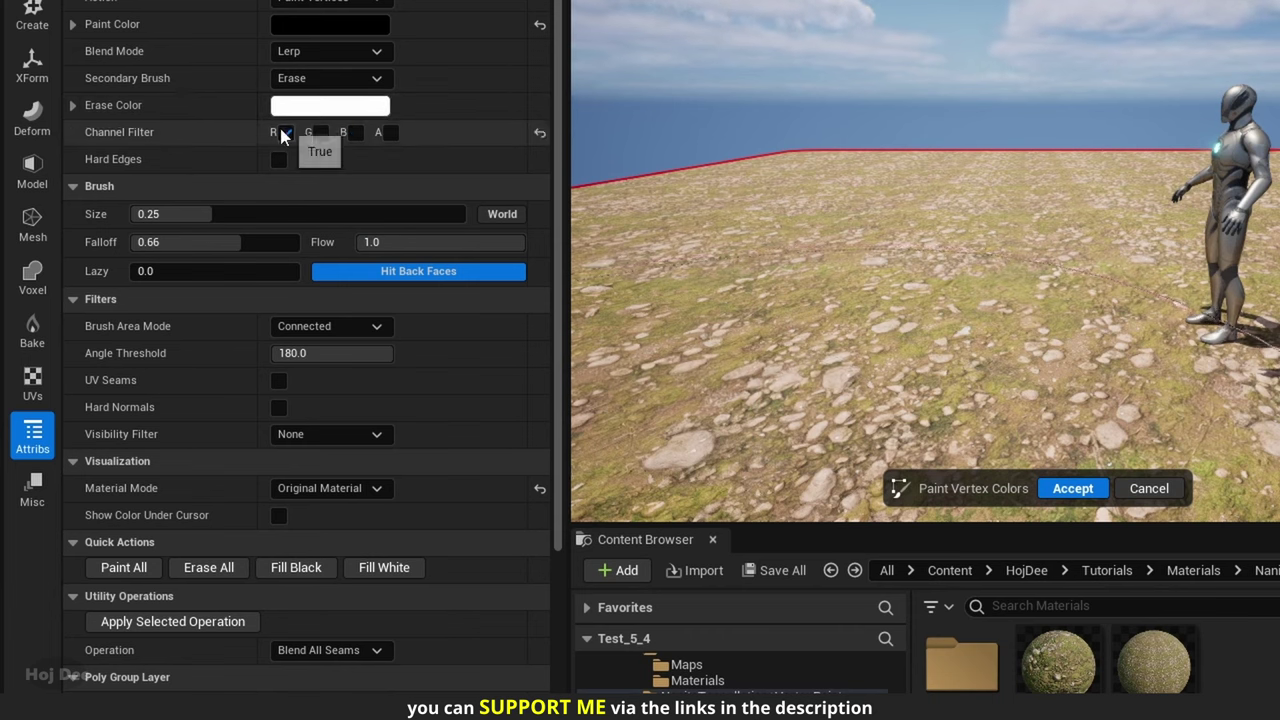
- Reduce the brush size to about 0.07 and paint a cobblestone path across the mossy floor beside the character
drag(206, 214, 195, 214)
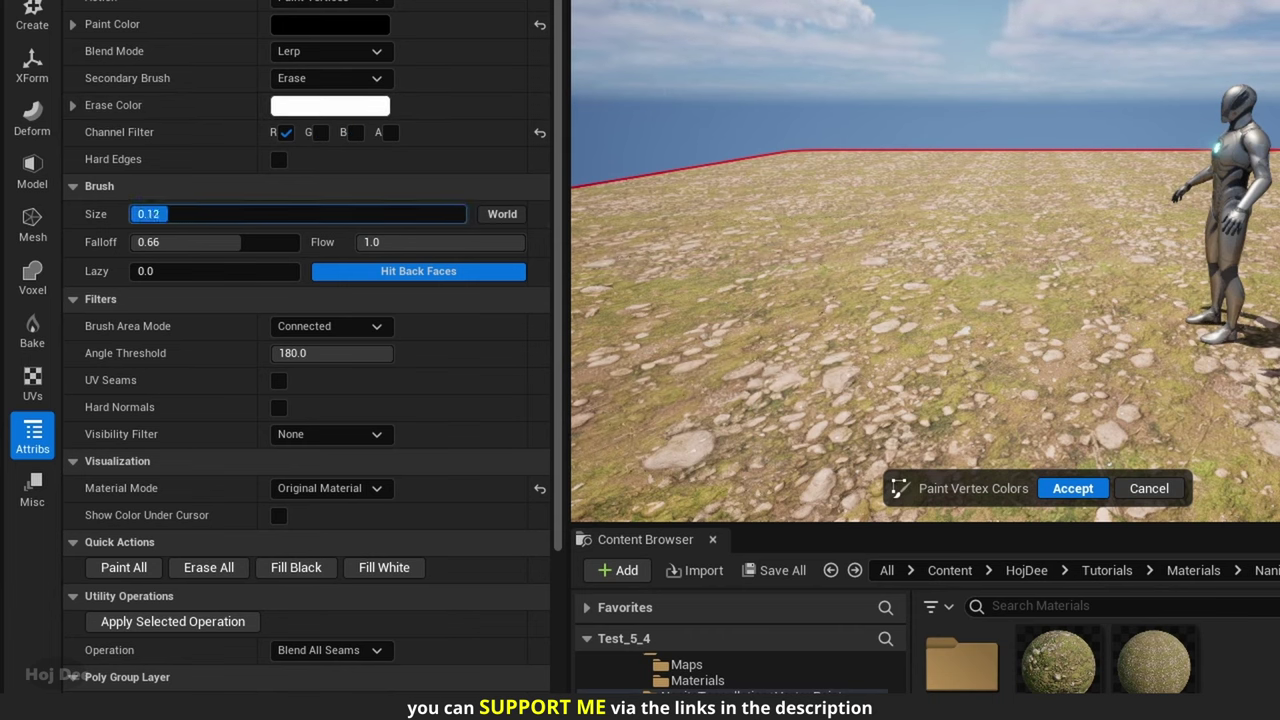
mouse_move(990, 302)
mouse_down()
mouse_move(1014, 328)
mouse_move(1008, 264)
mouse_move(920, 274)
mouse_move(1001, 217)
mouse_move(1130, 350)
mouse_move(958, 404)
mouse_up()
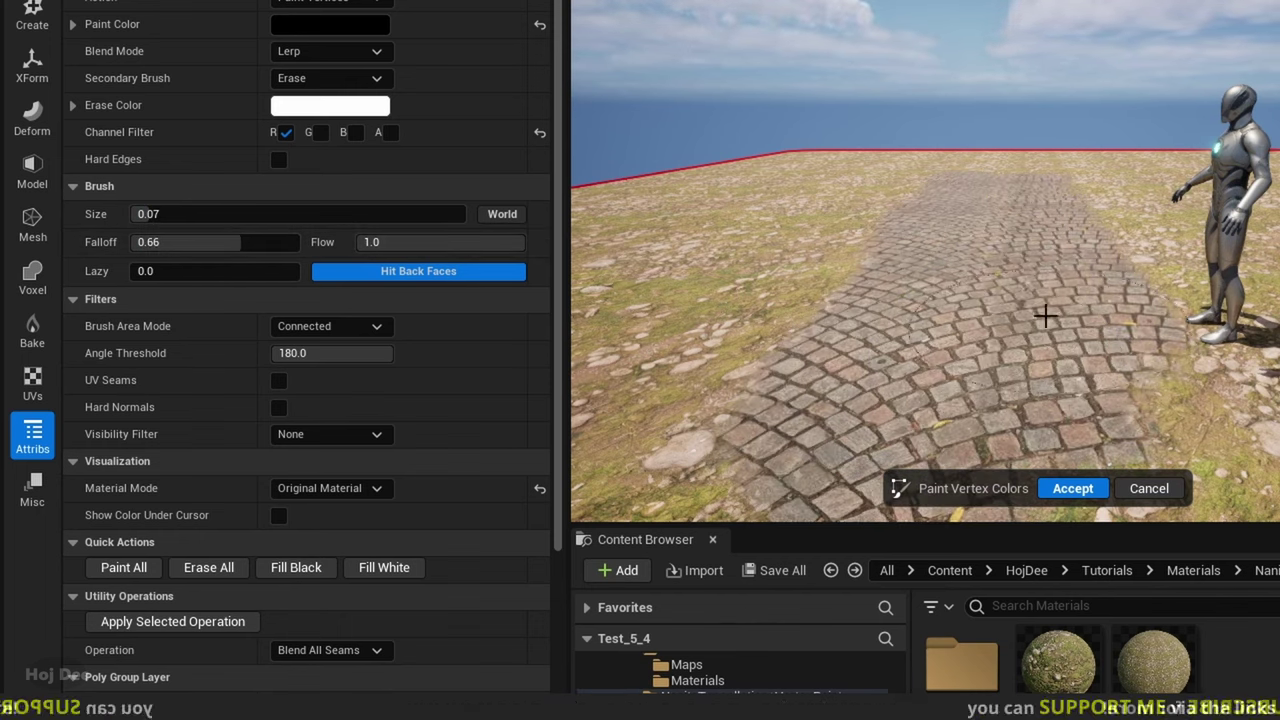
- Limit the Channel Filter to G only and paint snow along both sides of the cobblestone path, erasing some to widen the stones
click(320, 133)
mouse_move(770, 380)
mouse_down()
mouse_move(721, 391)
mouse_move(793, 250)
mouse_move(876, 212)
mouse_up()
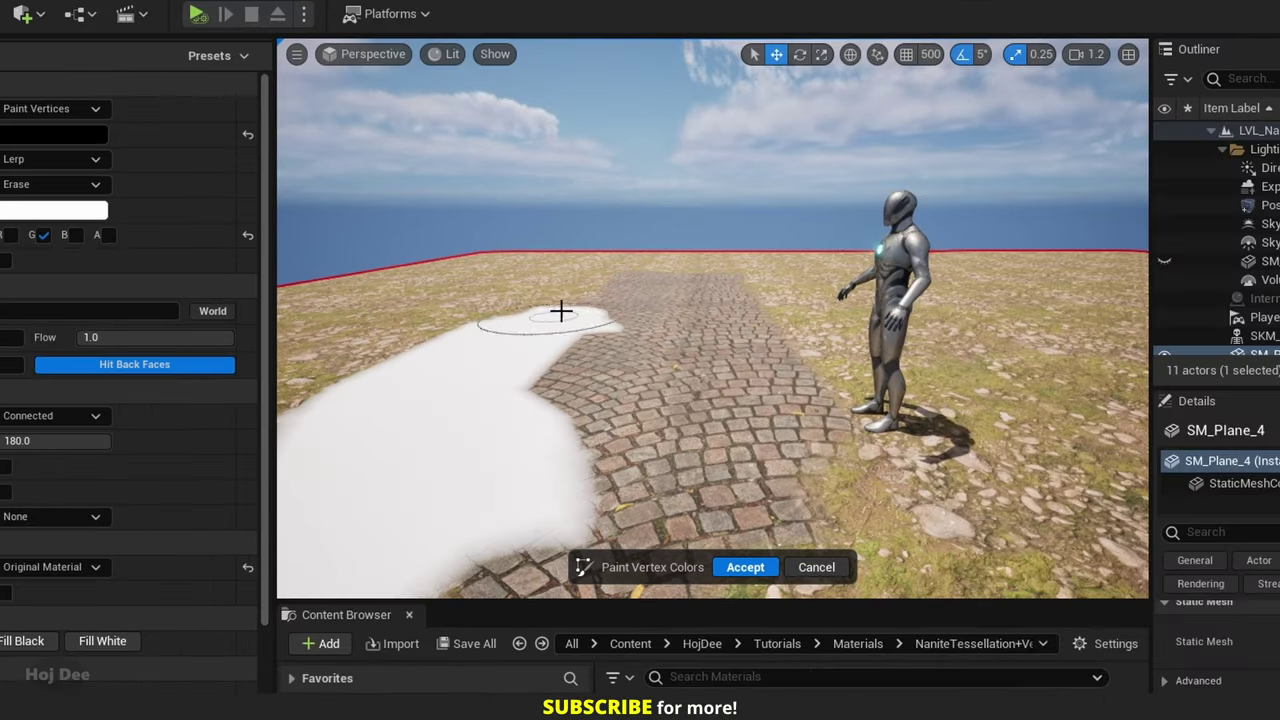
mouse_move(560, 312)
mouse_down()
mouse_move(609, 289)
mouse_move(629, 371)
mouse_up()
mouse_move(900, 500)
mouse_down()
mouse_move(785, 379)
mouse_move(777, 309)
mouse_up()
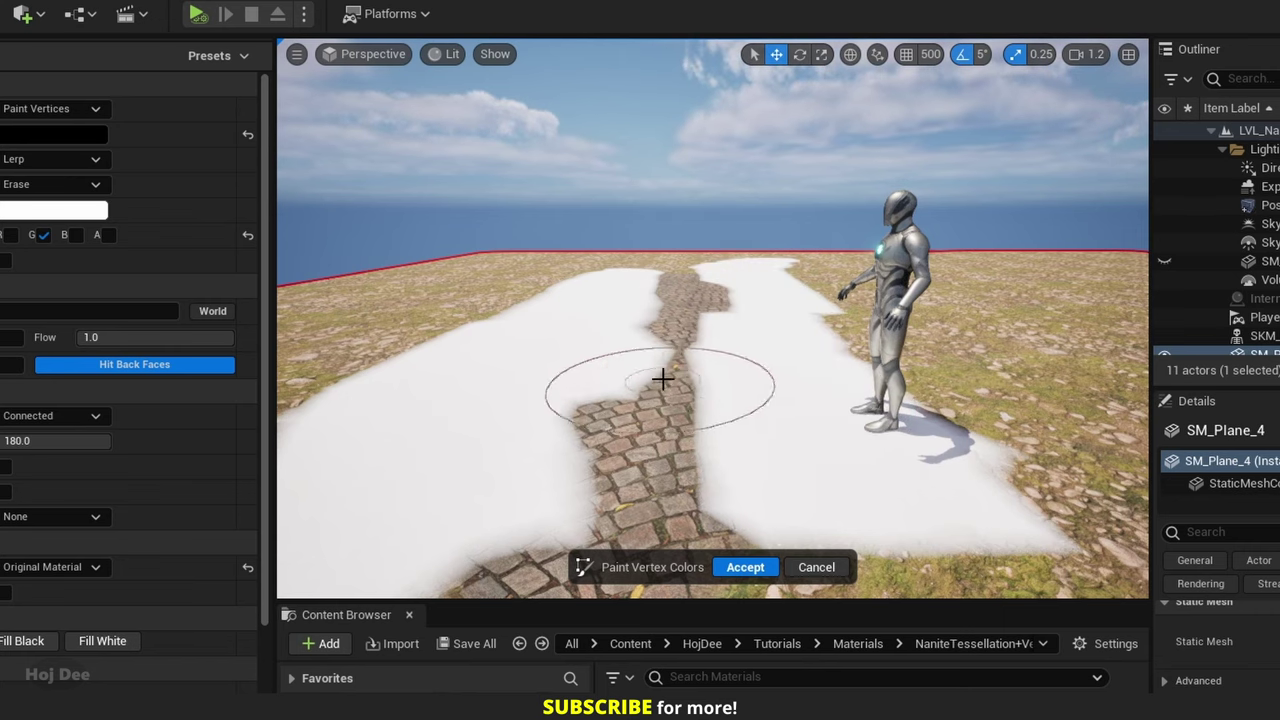
shift+drag(661, 362, 664, 334)
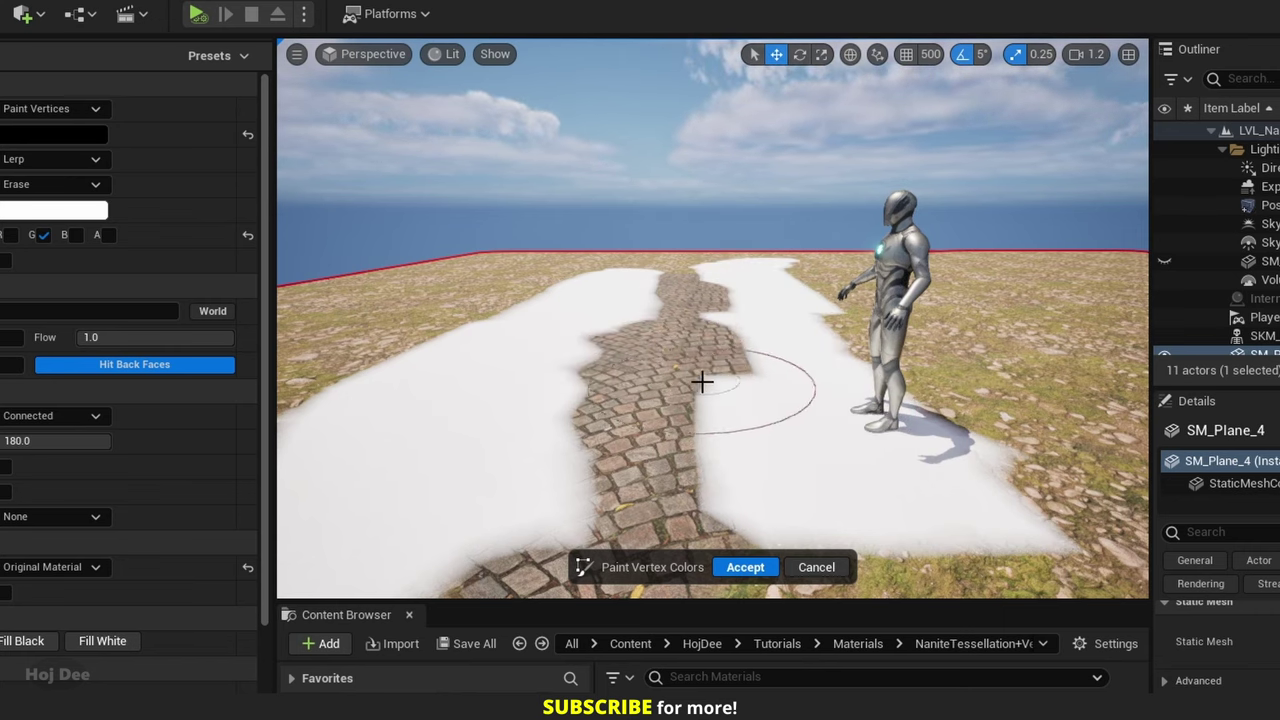
- Extend the snow banks on both sides of the path toward the foreground and erase the snow around the character's feet
key(s)
right_drag(724, 472, 724, 545)
drag(791, 360, 780, 417)
drag(575, 357, 525, 392)
key(w)
right_drag(717, 380, 708, 368)
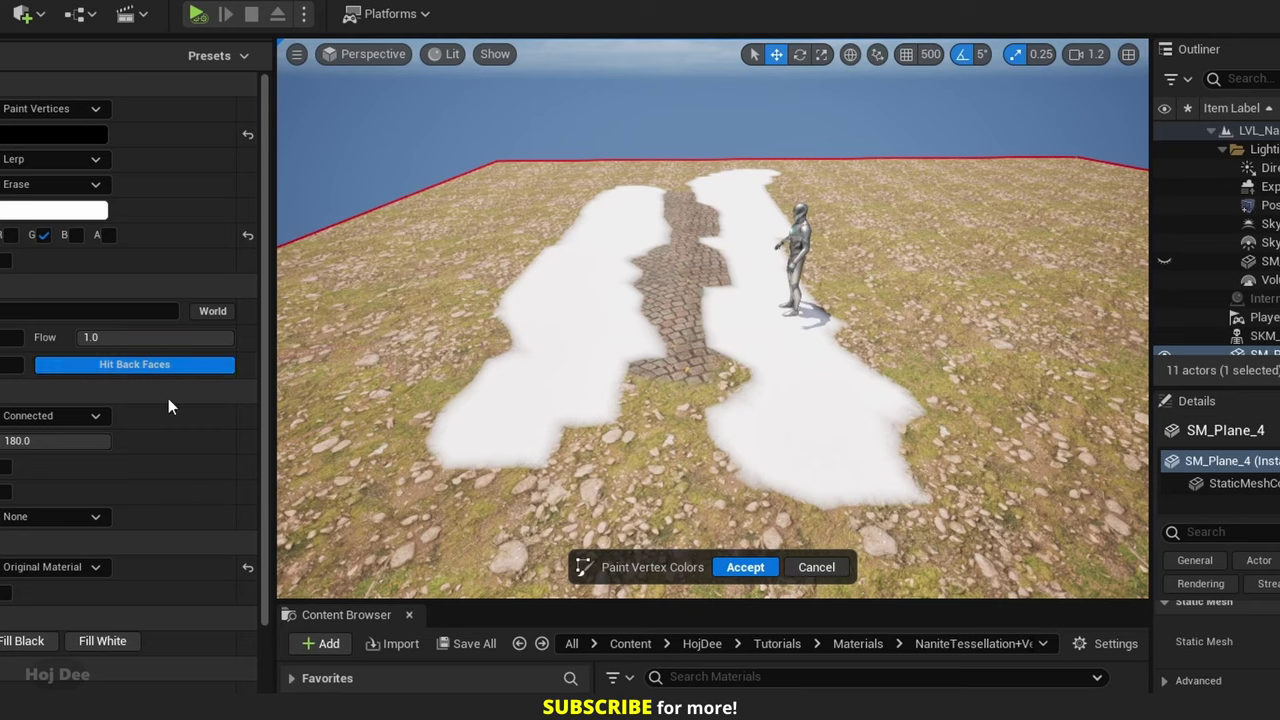
shift+drag(817, 309, 816, 306)
key(w)
right_drag(818, 356, 817, 328)
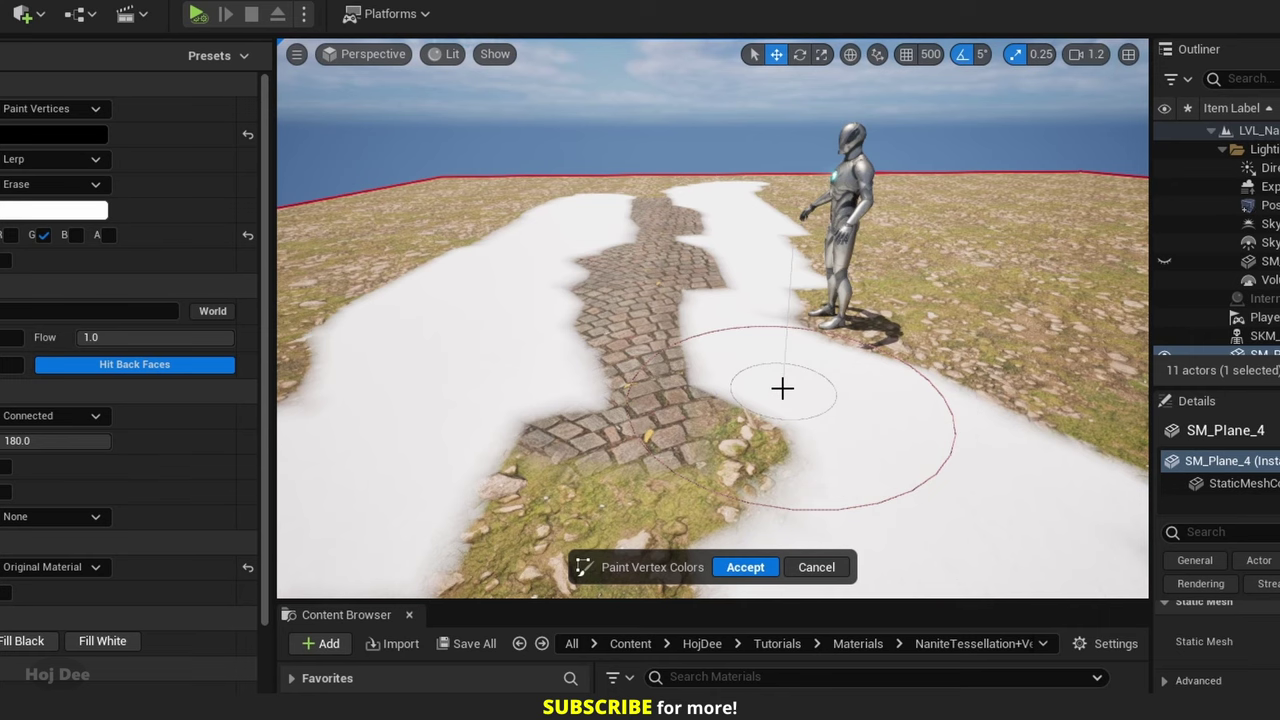
- Accept the Paint Vertex Colors result and return to Selection mode
click(735, 567)
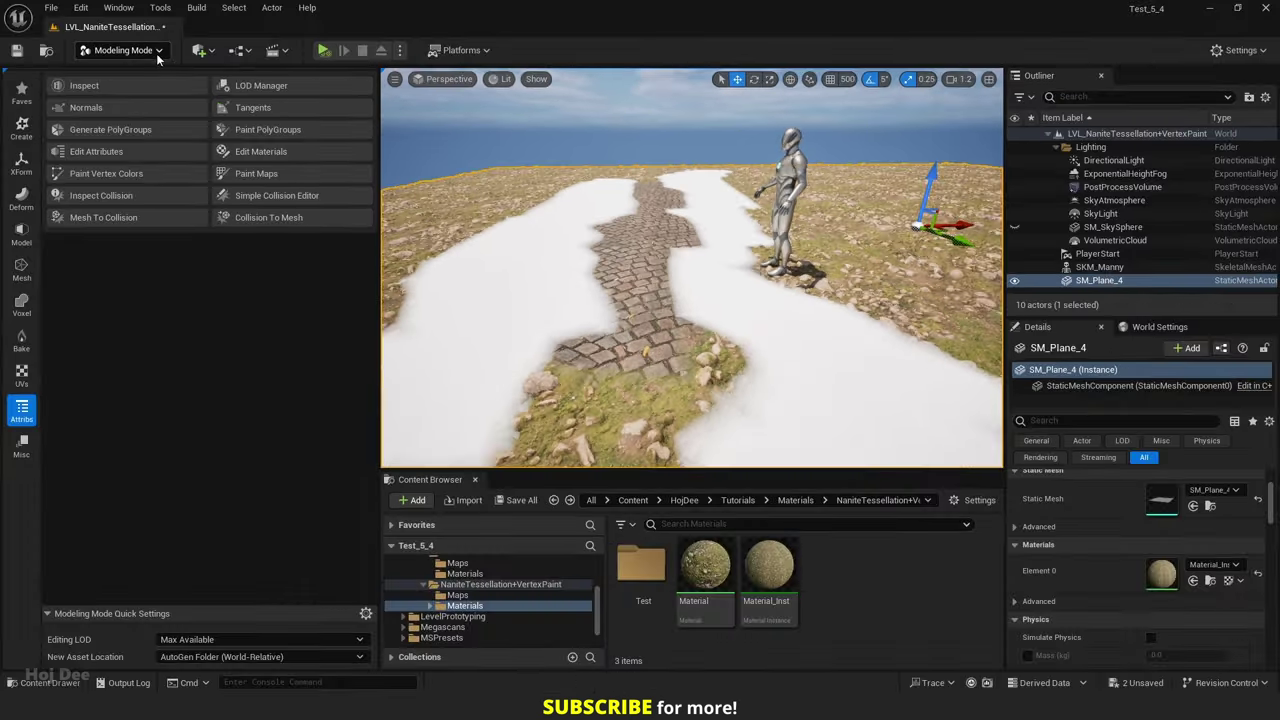
click(140, 52)
click(93, 71)
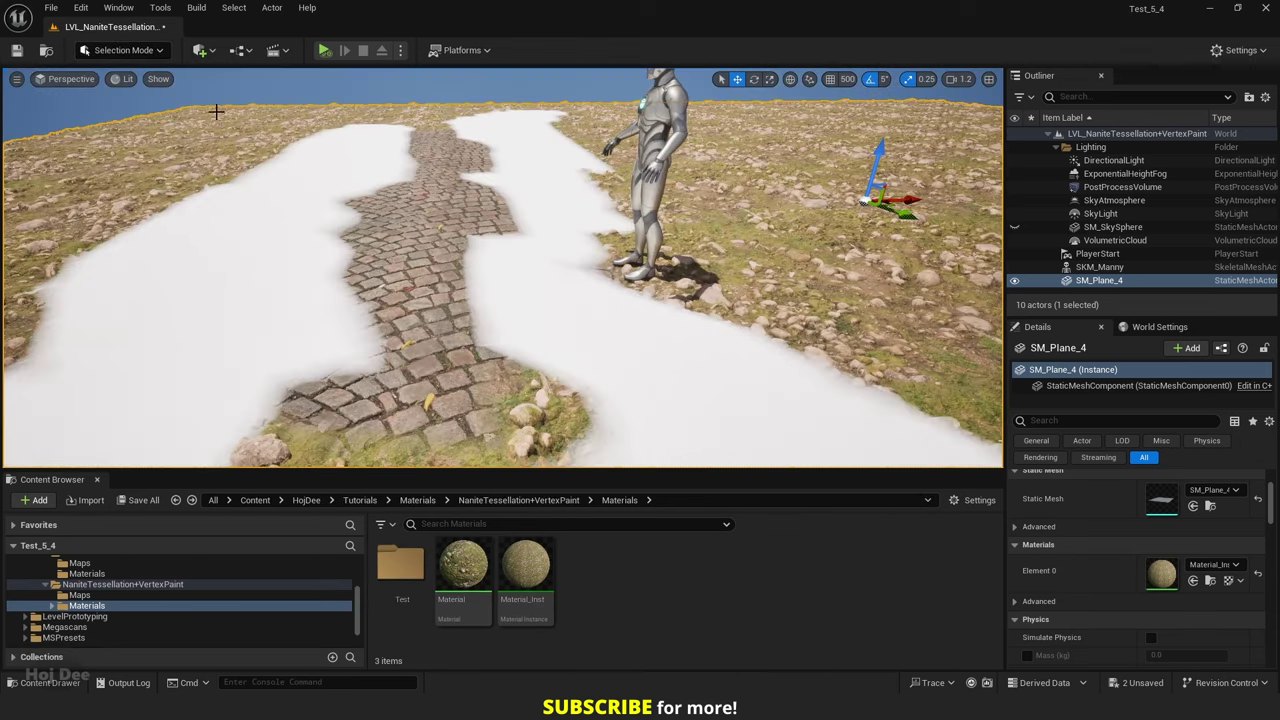
- Open Material_Inst, override Displacement Multiplier - Mat 3 and raise it to about 1.29
double_click(530, 552)
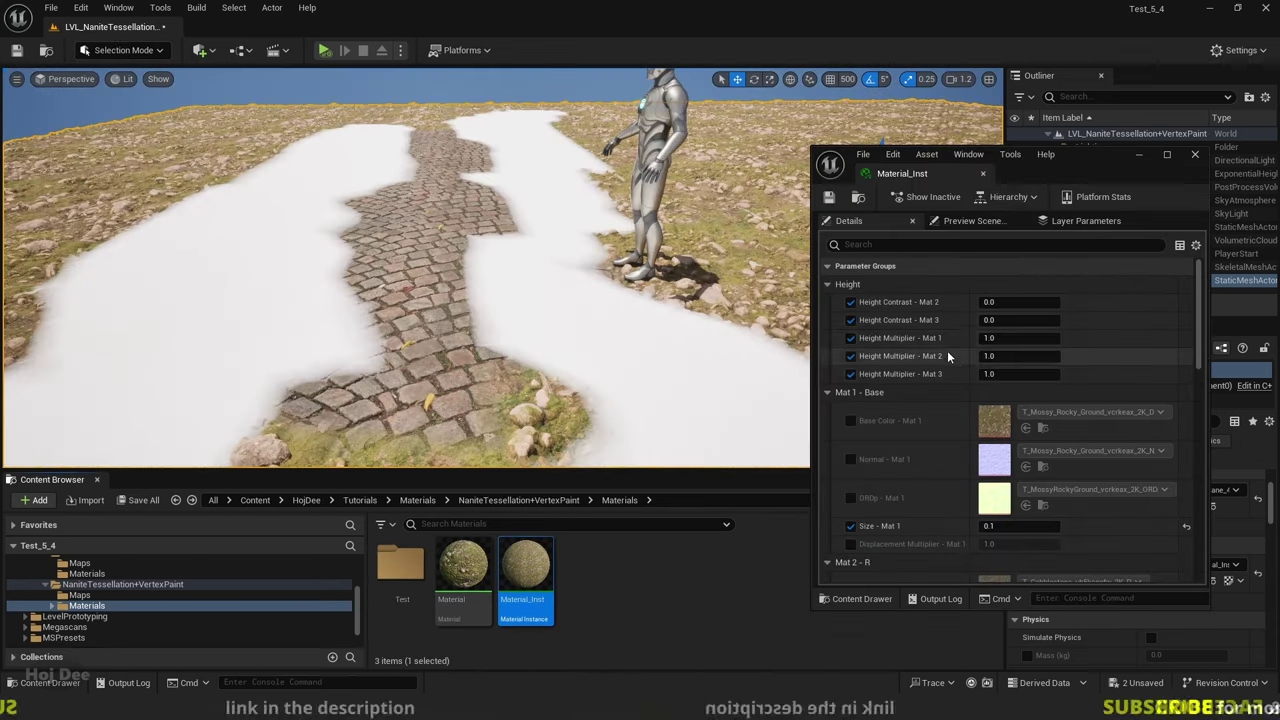
scroll(940, 370, down, 4)
scroll(932, 387, down, 3)
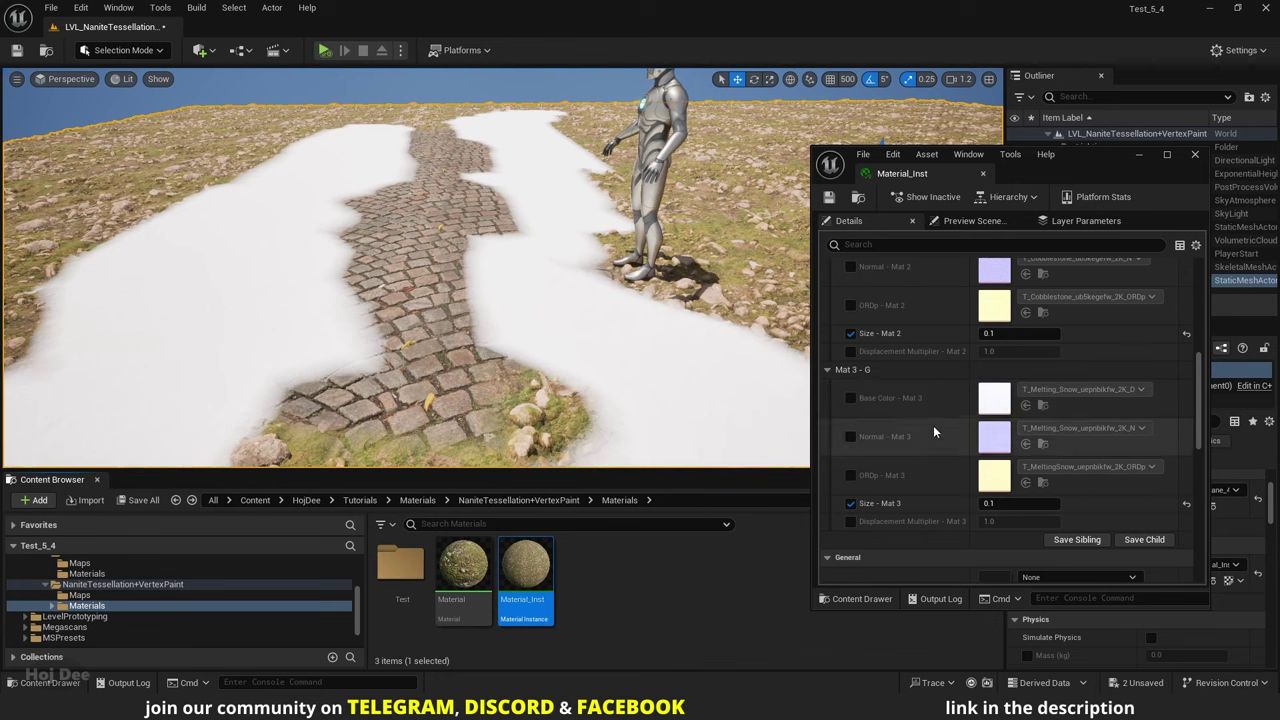
click(851, 521)
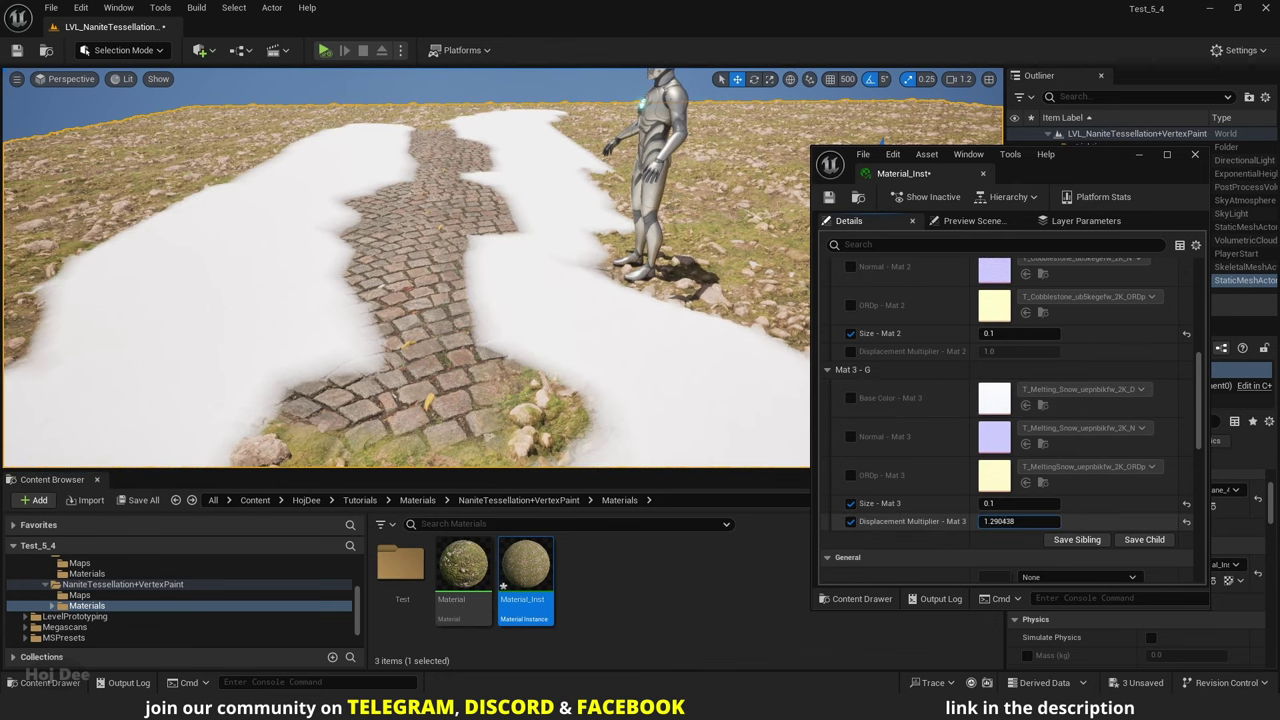
drag(1018, 521, 1030, 521)
- Raise the Height Multiplier values of Mat 2 and Mat 3 in the material instance
right_drag(480, 354, 466, 350)
scroll(936, 392, up, 1)
scroll(936, 392, up, 6)
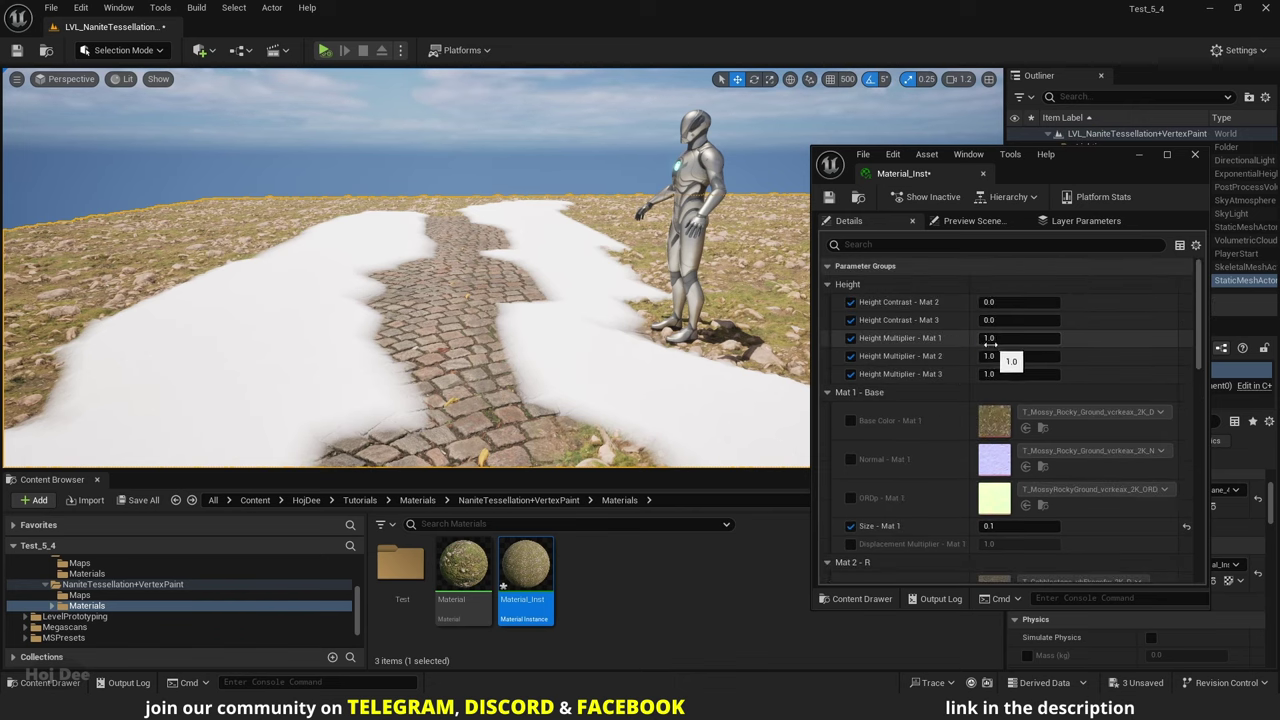
drag(990, 356, 1040, 374)
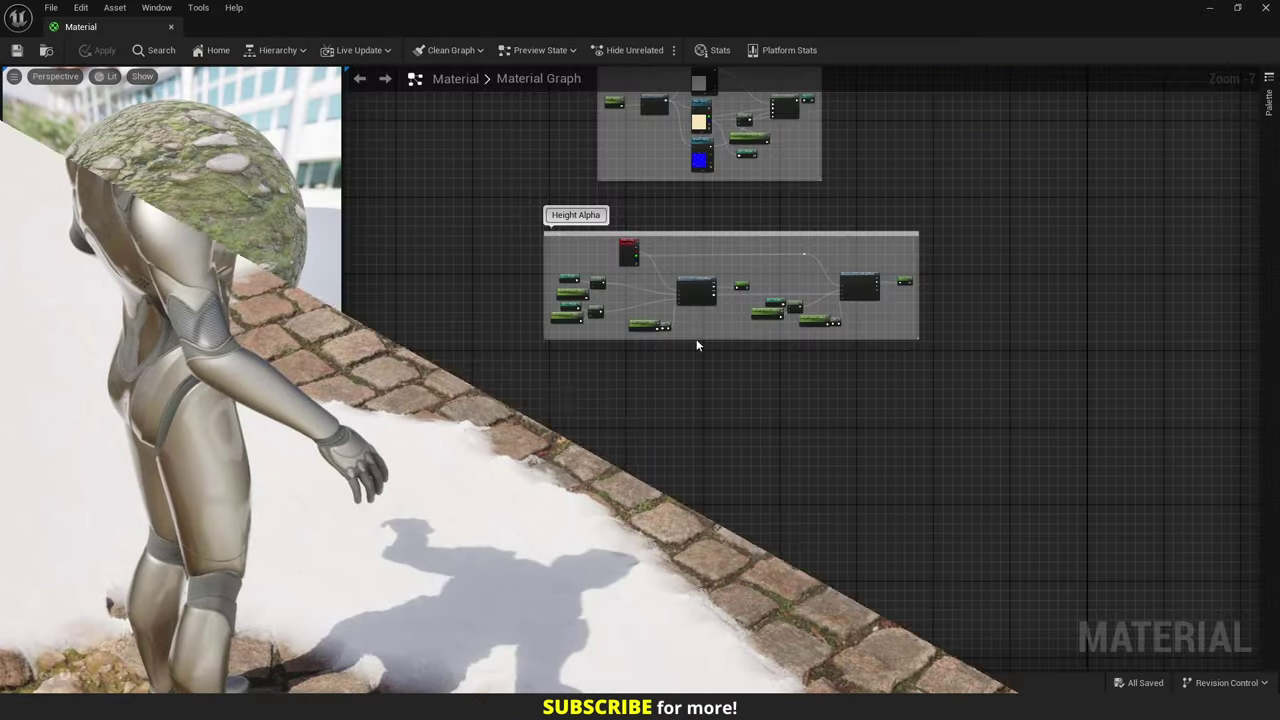
- Extend the Height Alpha comment box downward and add a noise texture from StarterContent's Textures folder inside it as a Texture Sample
drag(694, 343, 724, 422)
scroll(720, 390, up, 4)
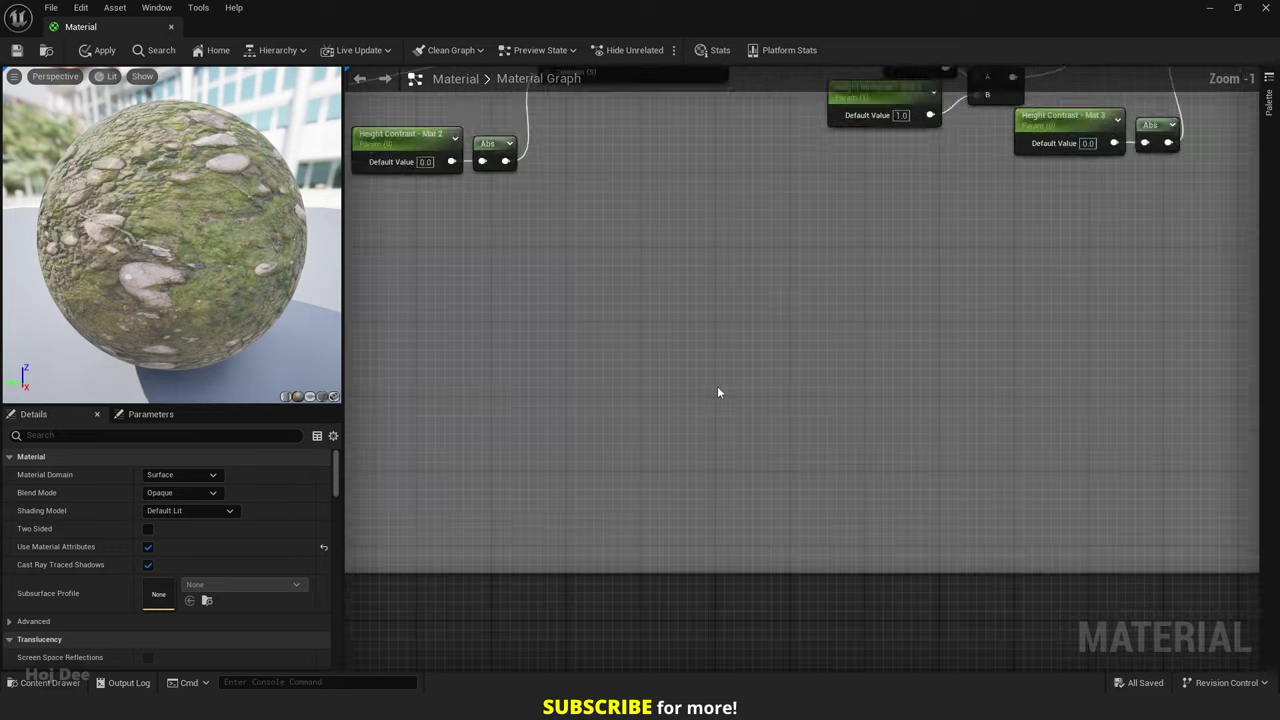
scroll(717, 386, down, 1)
key(ctrl+space)
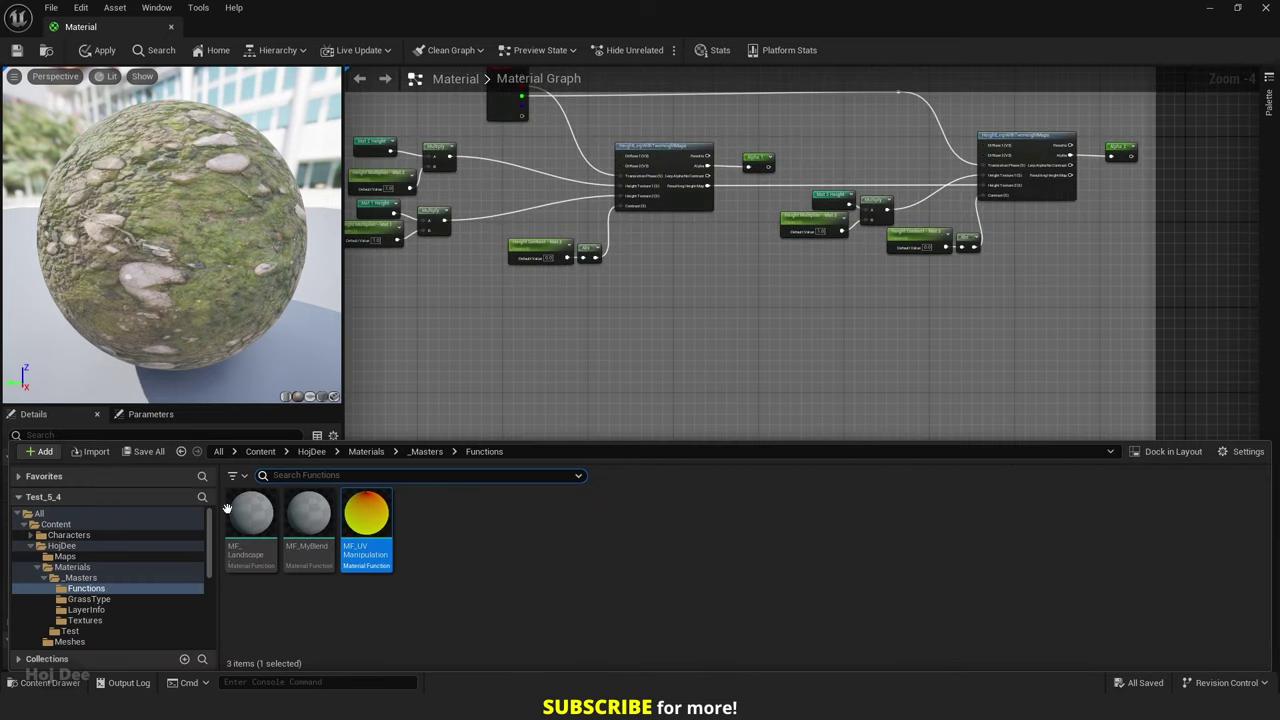
click(260, 451)
click(540, 525)
double_click(540, 525)
double_click(768, 520)
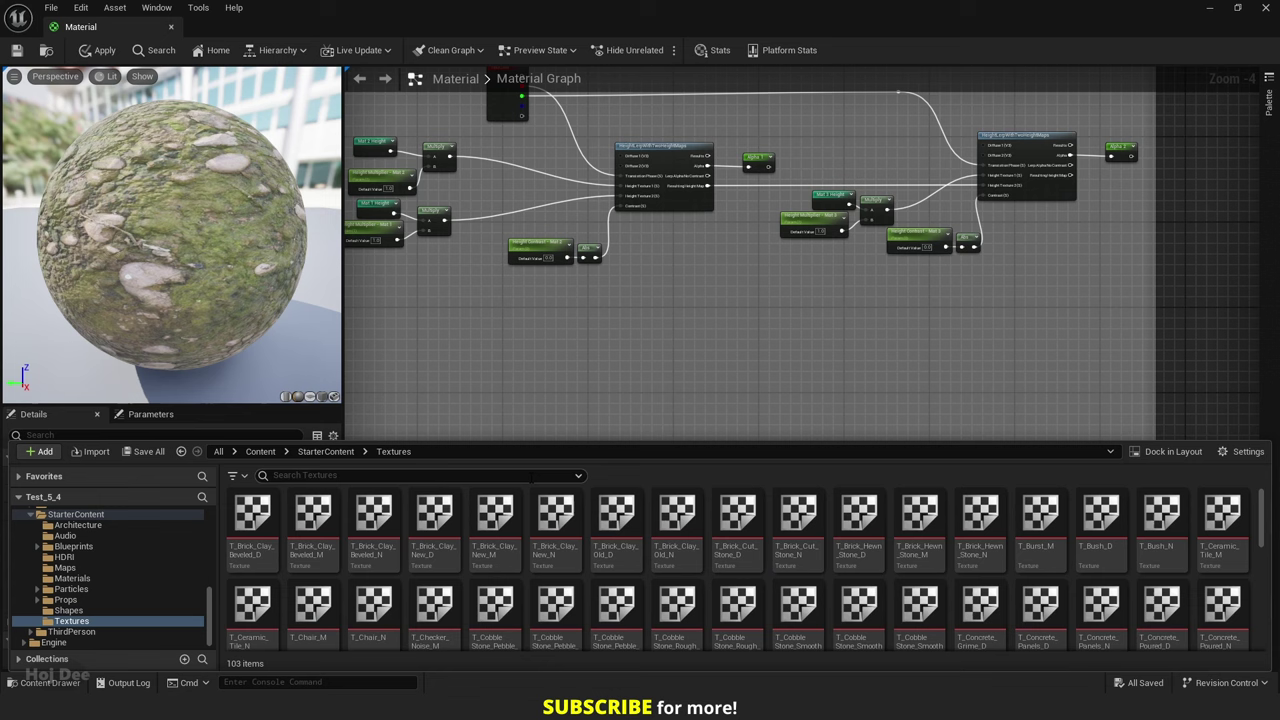
text(nois)
drag(309, 525, 565, 375)
- Create a named reroute called Noise Texture from the noise sample's G output and position it beside the sample
scroll(608, 440, up, 4)
drag(660, 372, 725, 385)
text(named)
key(Return)
text(Noise Tex)
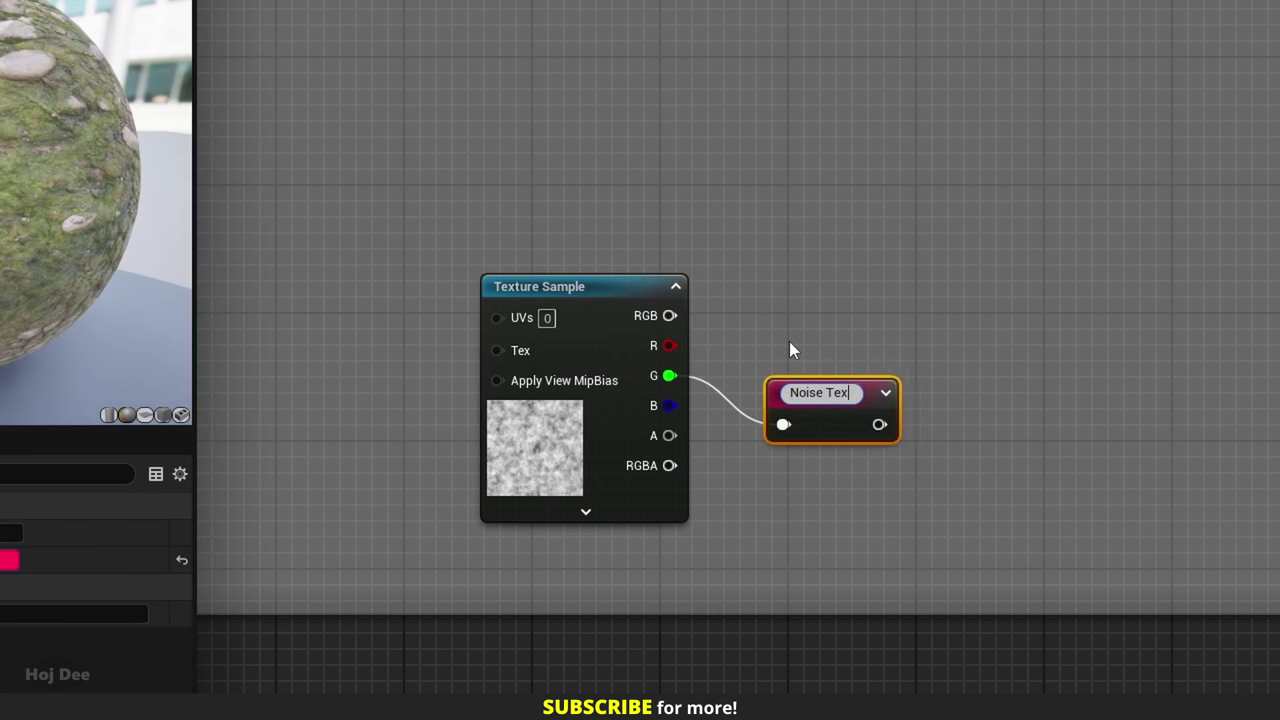
text(ture)
key(Return)
drag(791, 386, 750, 342)
- Copy the Size - Mat 3 parameter and MF_UVManipulation node from the Mat 3 - G group and paste them near the noise sample
right_drag(332, 284, 479, 324)
scroll(235, 110, down, 5)
right_drag(235, 115, 637, 566)
right_drag(785, 131, 741, 327)
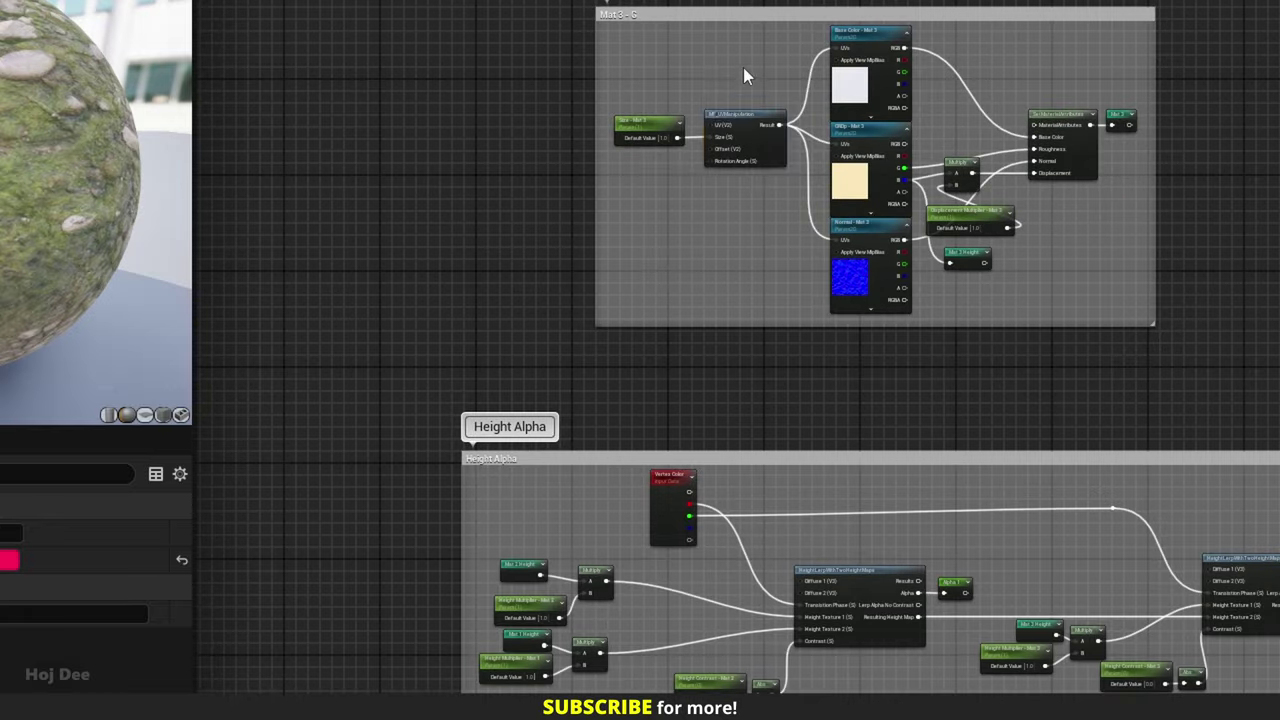
drag(738, 76, 654, 150)
key(ctrl+c)
right_drag(778, 353, 741, 79)
scroll(627, 560, up, 4)
key(ctrl+v)
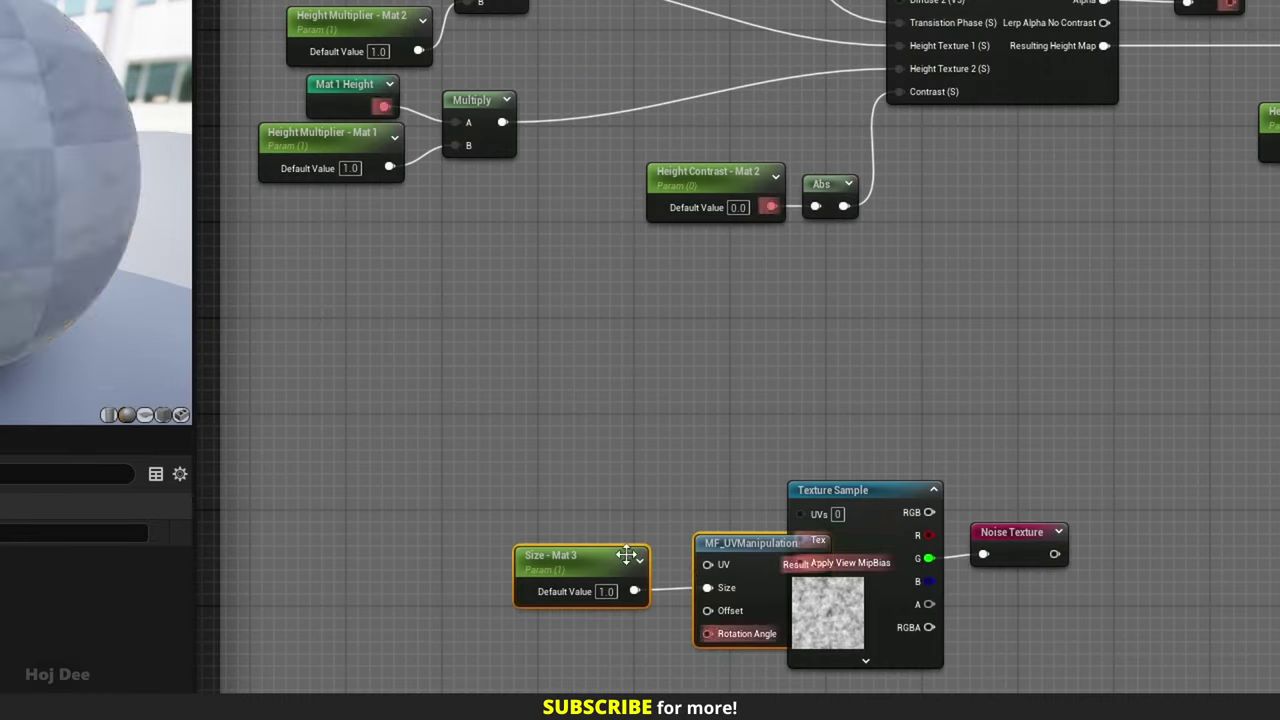
- Place the pasted nodes before the noise Texture Sample and connect MF_UVManipulation's Result to its UVs input
scroll(640, 565, up, 1)
drag(743, 552, 637, 486)
click(793, 530)
drag(843, 496, 840, 495)
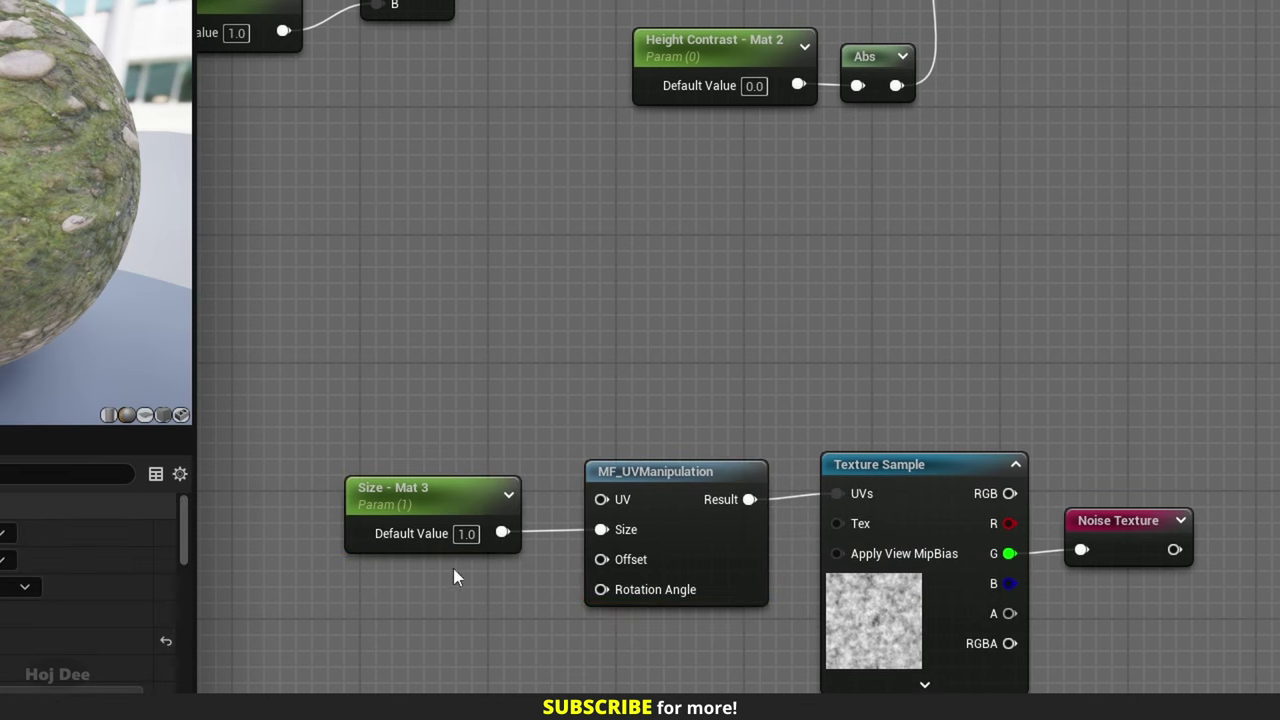
- Rename the copied size parameter as Size - Noise Texture and assign it to the Height group
click(403, 500)
key(F2)
key(Right)
key(ctrl+shift+Left)
key(ctrl+shift+Left)
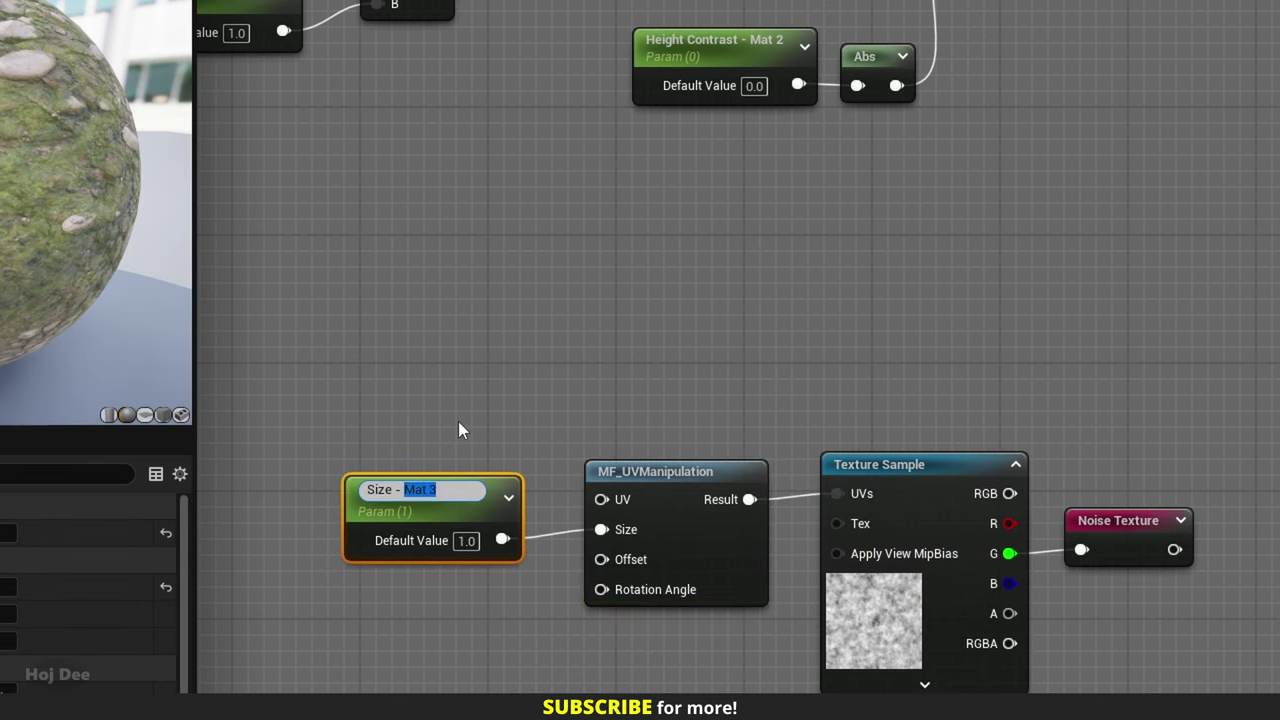
text(Noise Texture)
key(Return)
click(140, 622)
click(100, 641)
click(485, 576)
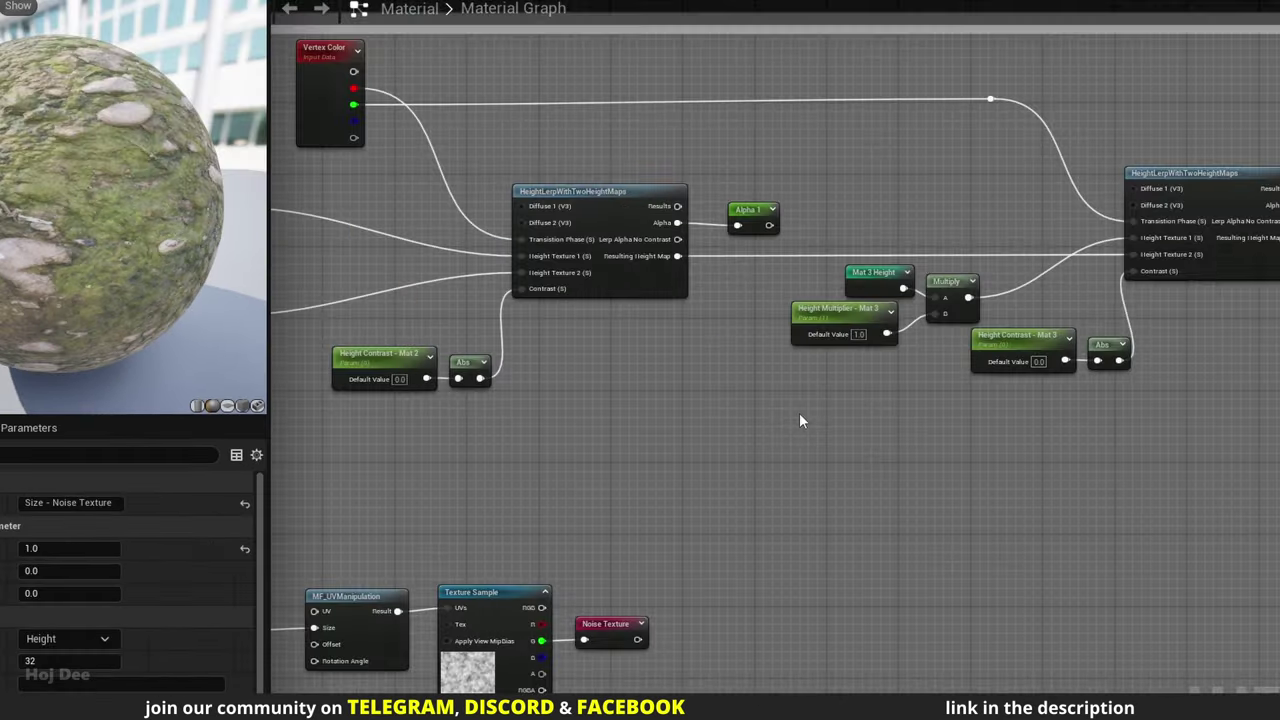
- Shift the Mat 3 height multiplier nodes over, pull Mat 3 Height aside and break its link to the Multiply node
scroll(899, 335, up, 3)
drag(967, 230, 872, 312)
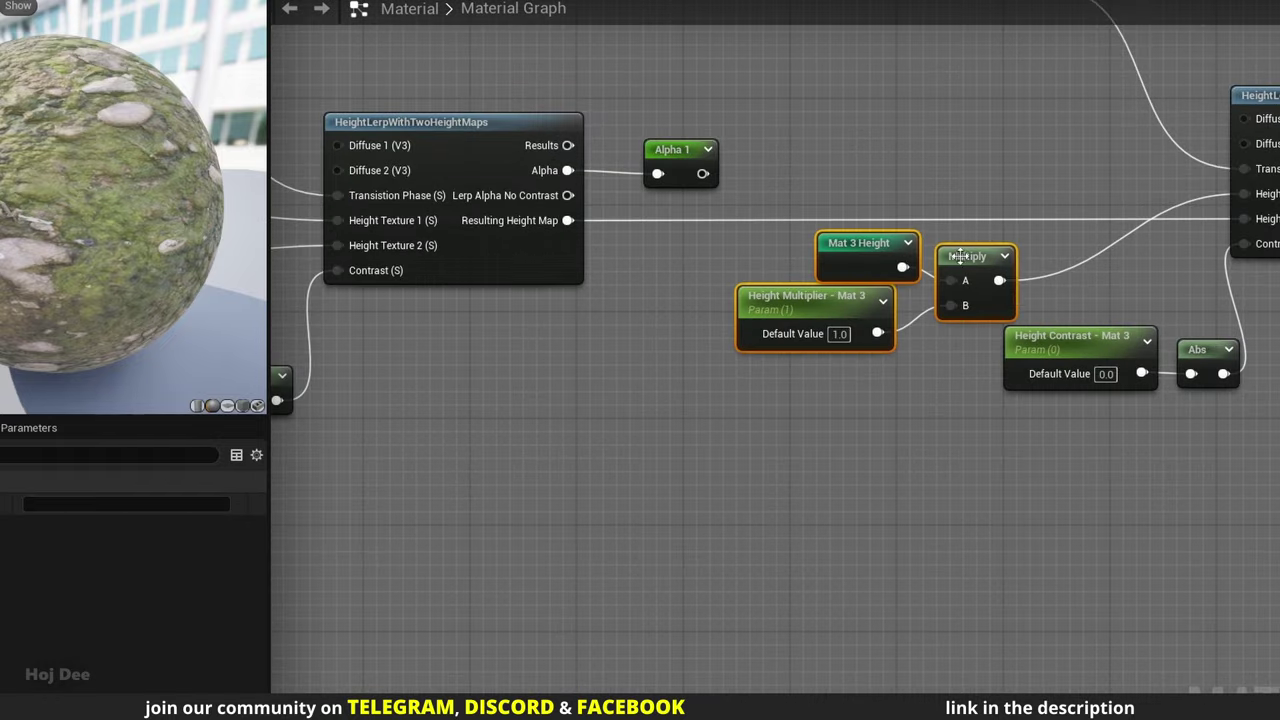
drag(960, 255, 1028, 255)
click(930, 200)
drag(925, 247, 702, 251)
alt+click(939, 279)
- Widen the Height Alpha comment box and move the second HeightLerpWithTwoHeightMaps node group right to make room
scroll(942, 286, down, 2)
right_drag(1117, 237, 875, 320)
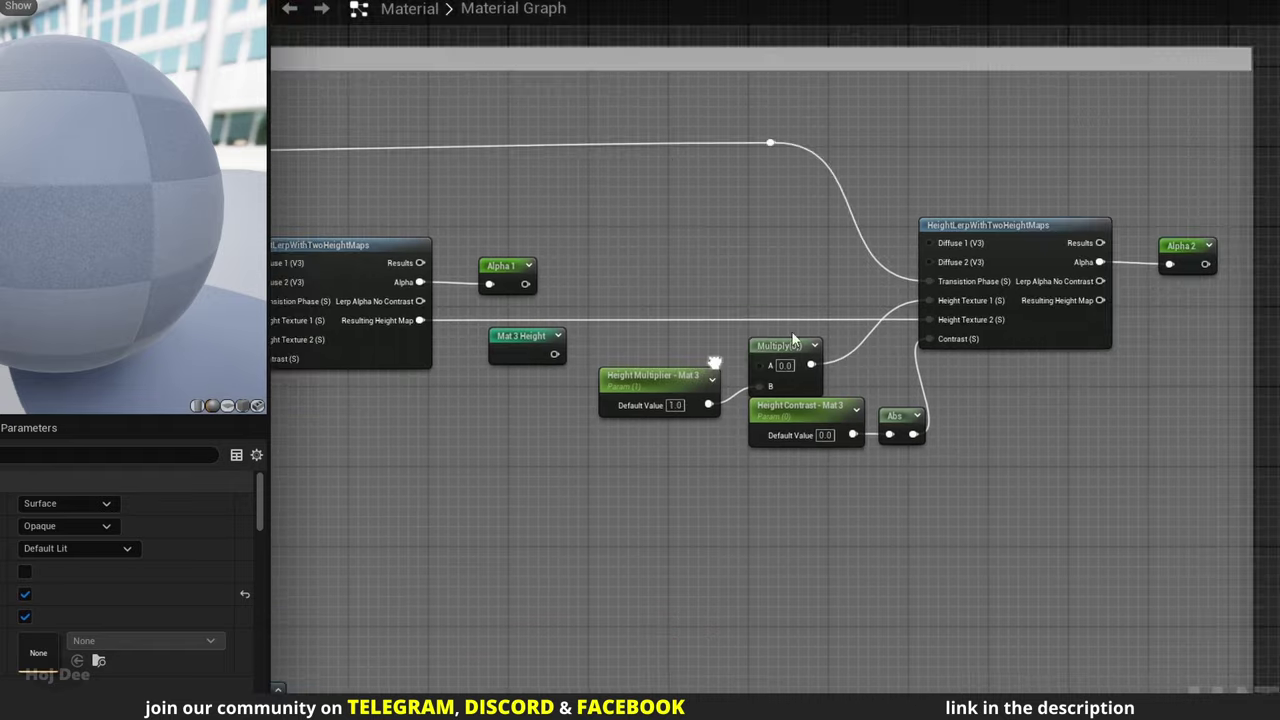
scroll(676, 405, down, 3)
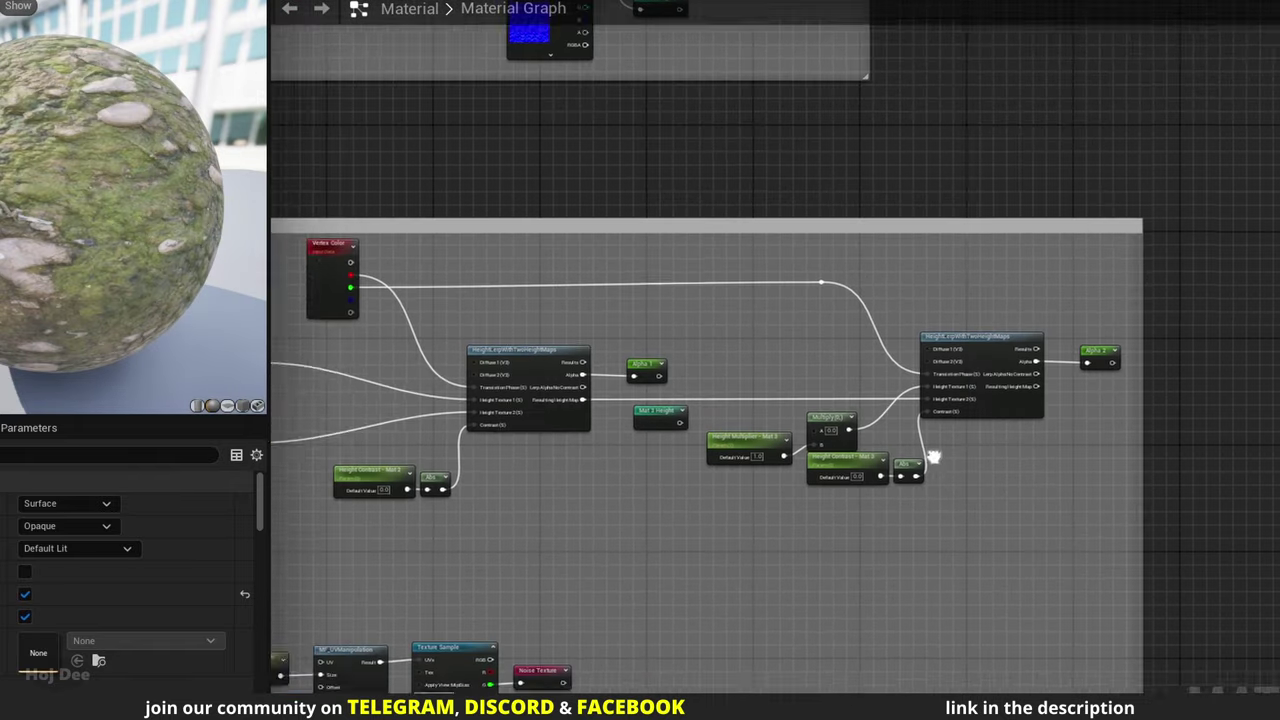
right_drag(933, 457, 901, 465)
drag(1110, 278, 1243, 288)
drag(1136, 249, 690, 509)
drag(713, 450, 779, 450)
- Add a Lerp node with Mat 3 Height connected to A and a Noise Texture named reroute connected to B
scroll(695, 452, up, 4)
click(745, 395)
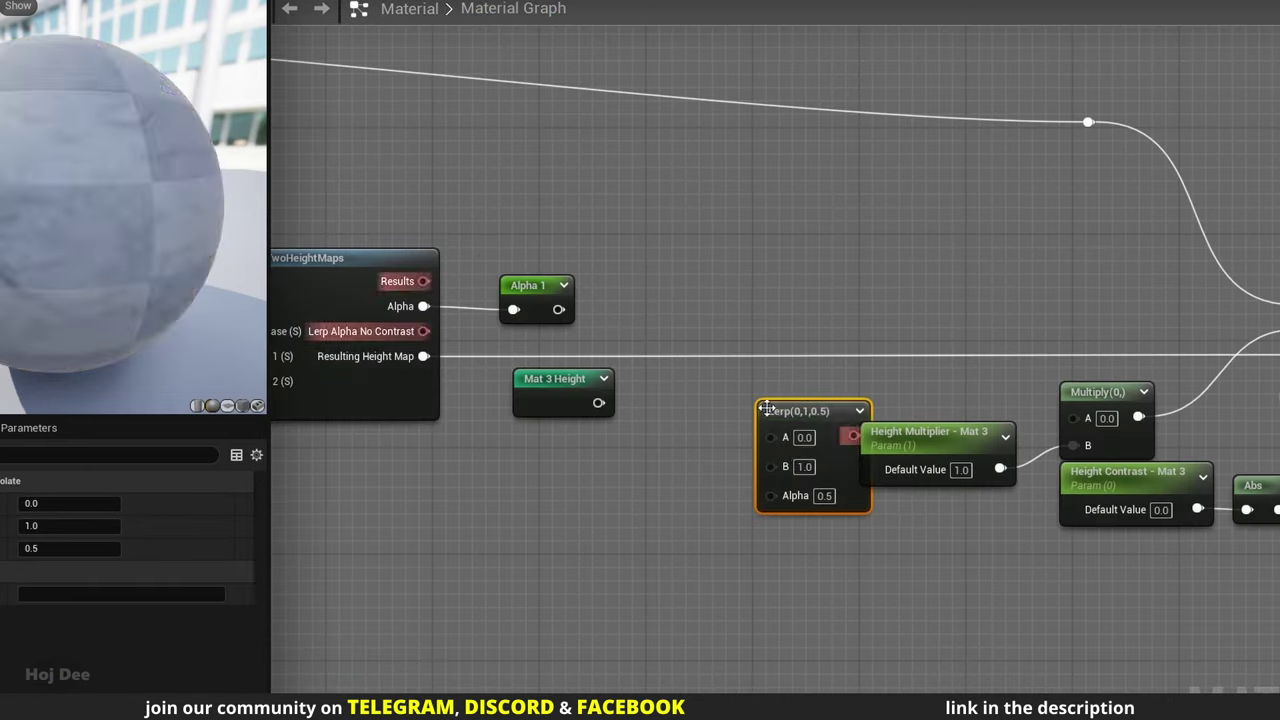
right_click(577, 486)
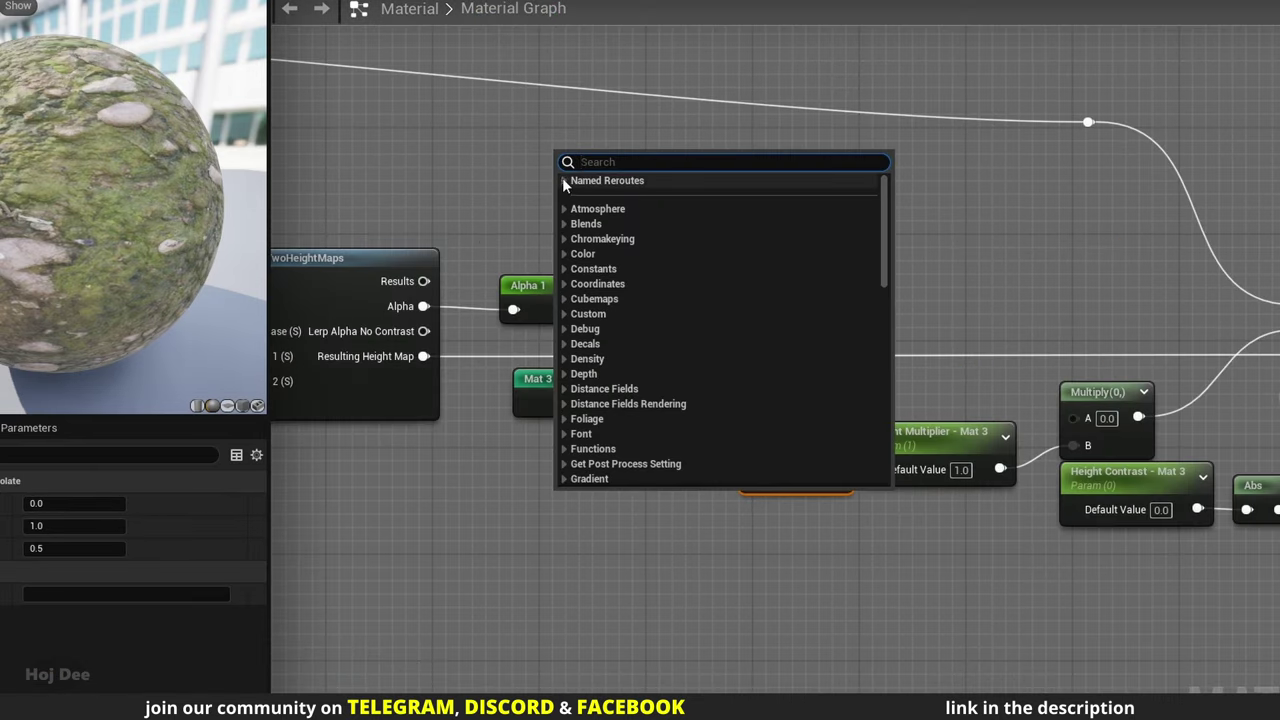
click(609, 315)
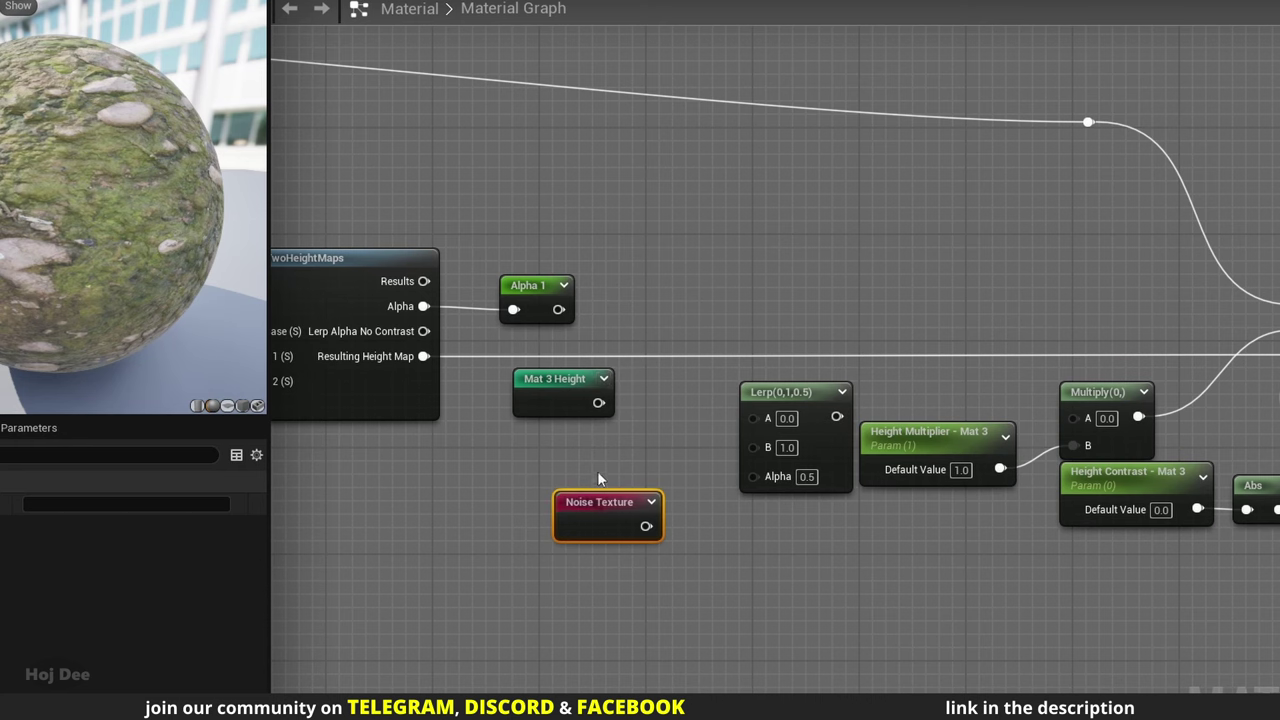
drag(575, 471, 560, 451)
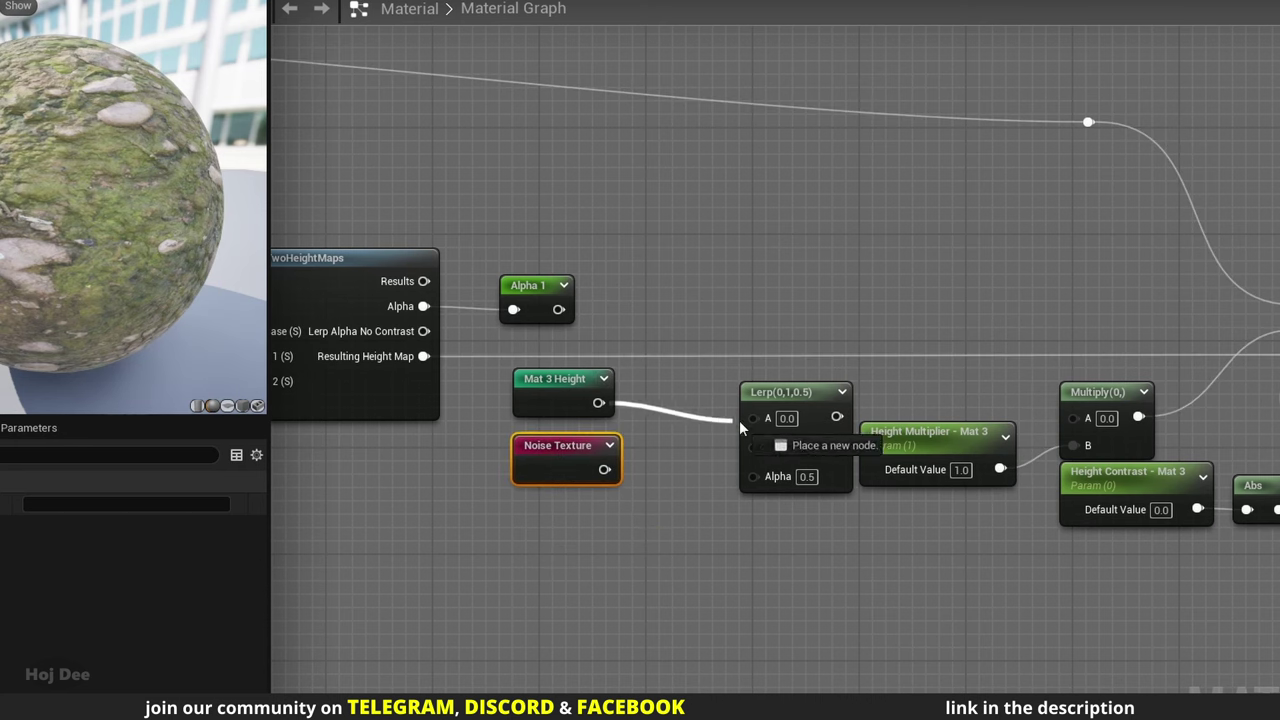
drag(750, 428, 754, 418)
drag(604, 469, 754, 441)
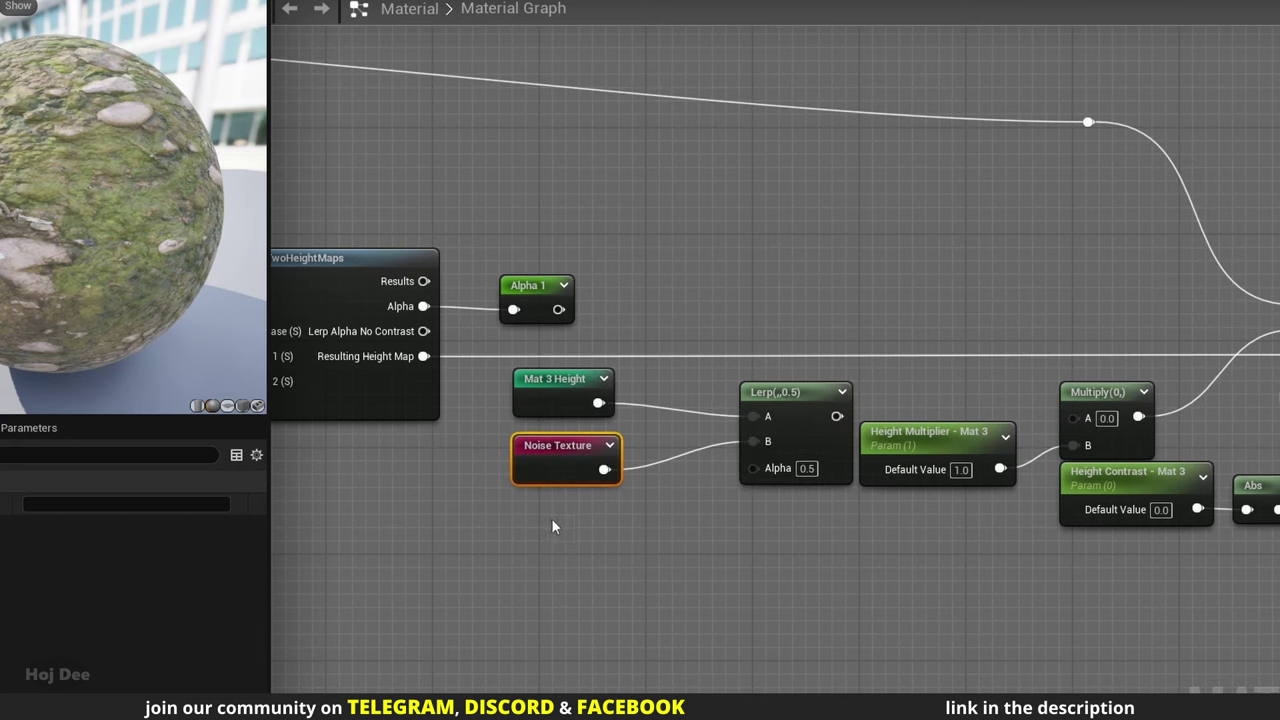
- Add a scalar parameter and connect it through a Saturate node to the Lerp's Alpha
click(504, 546)
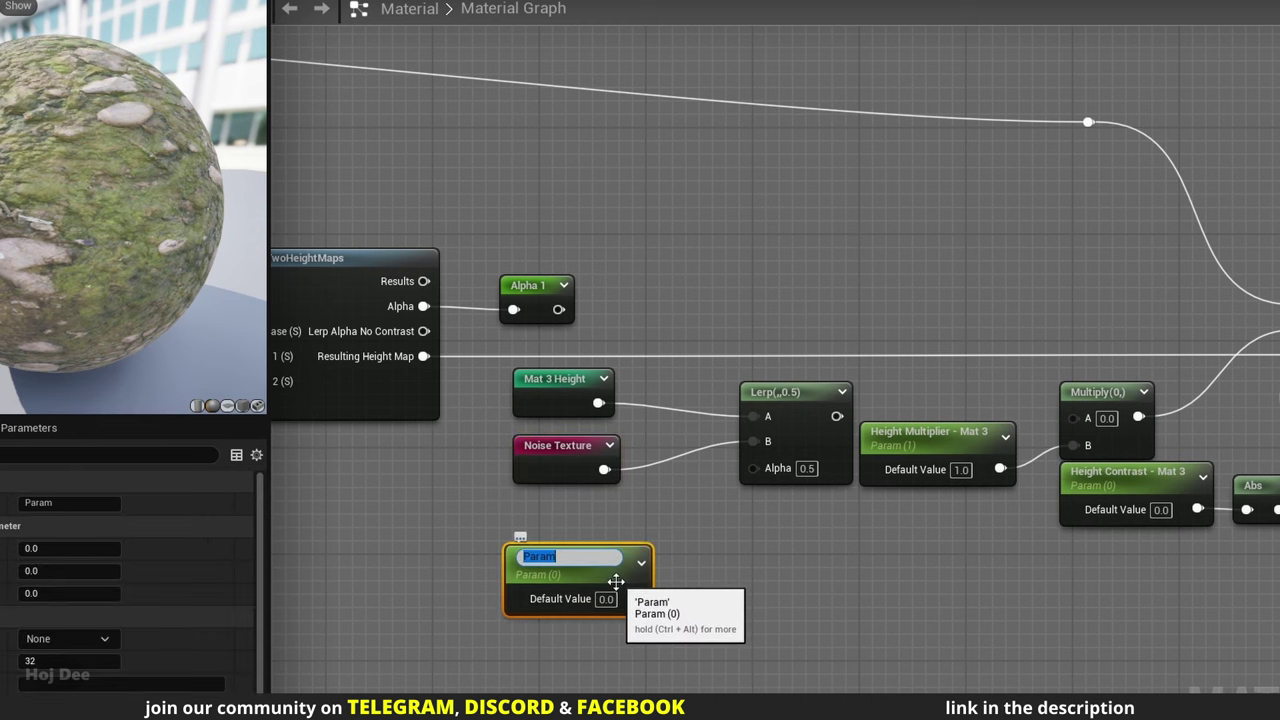
text(satur)
drag(667, 598, 752, 483)
key(Return)
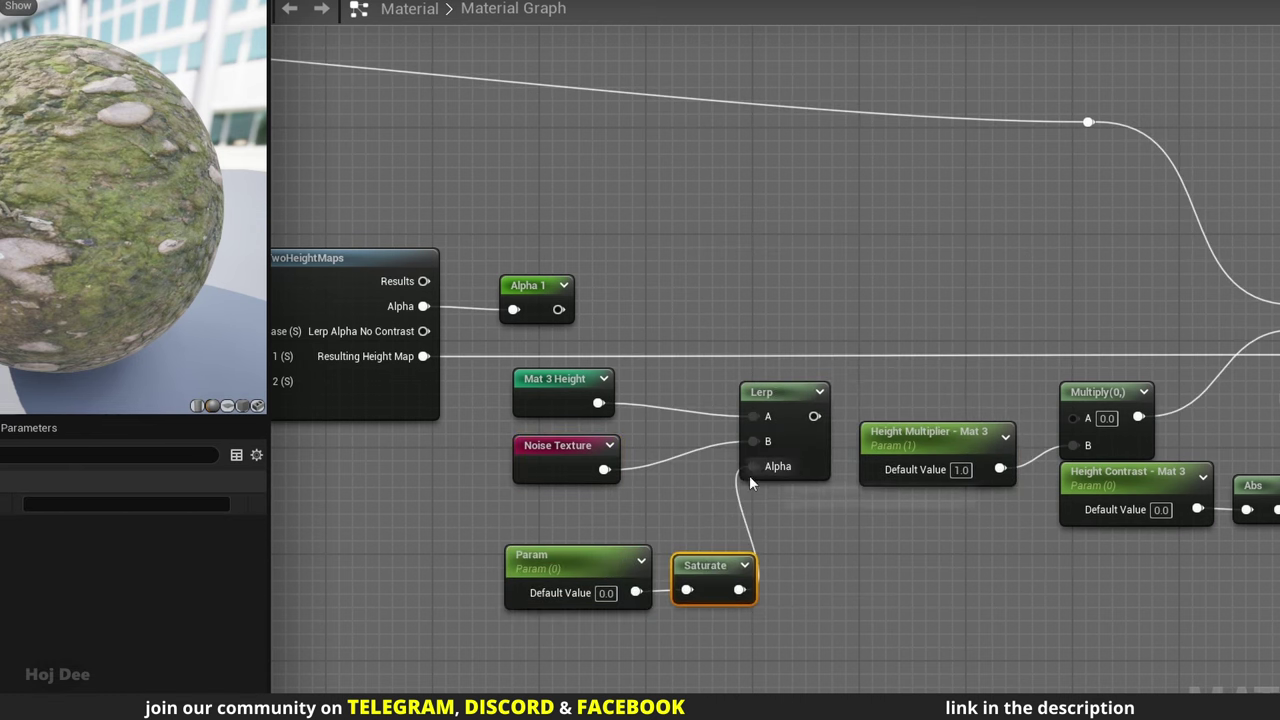
- Name the scalar parameter Use Noise As Height Texture - Mat 3, put it in the Height group and move it clear of Saturate
click(580, 567)
text(Use Noise As Height Texture - )
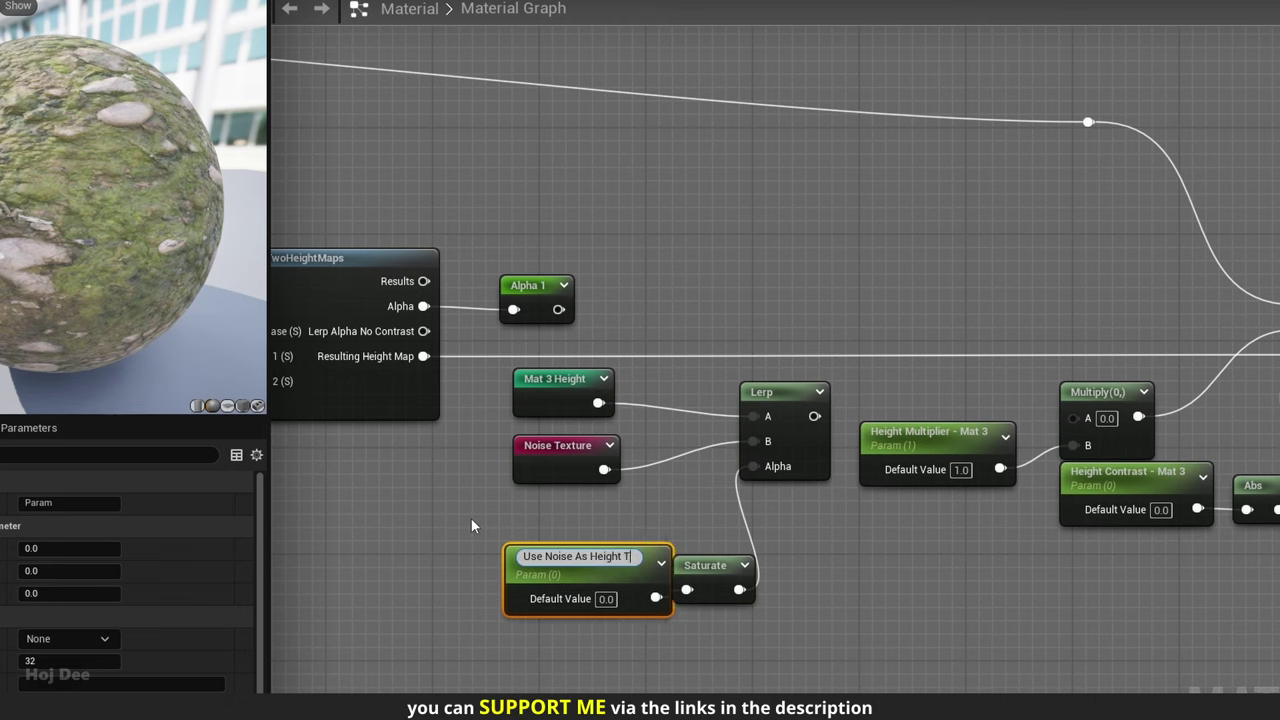
text(Mat 3)
key(Return)
drag(632, 569, 576, 570)
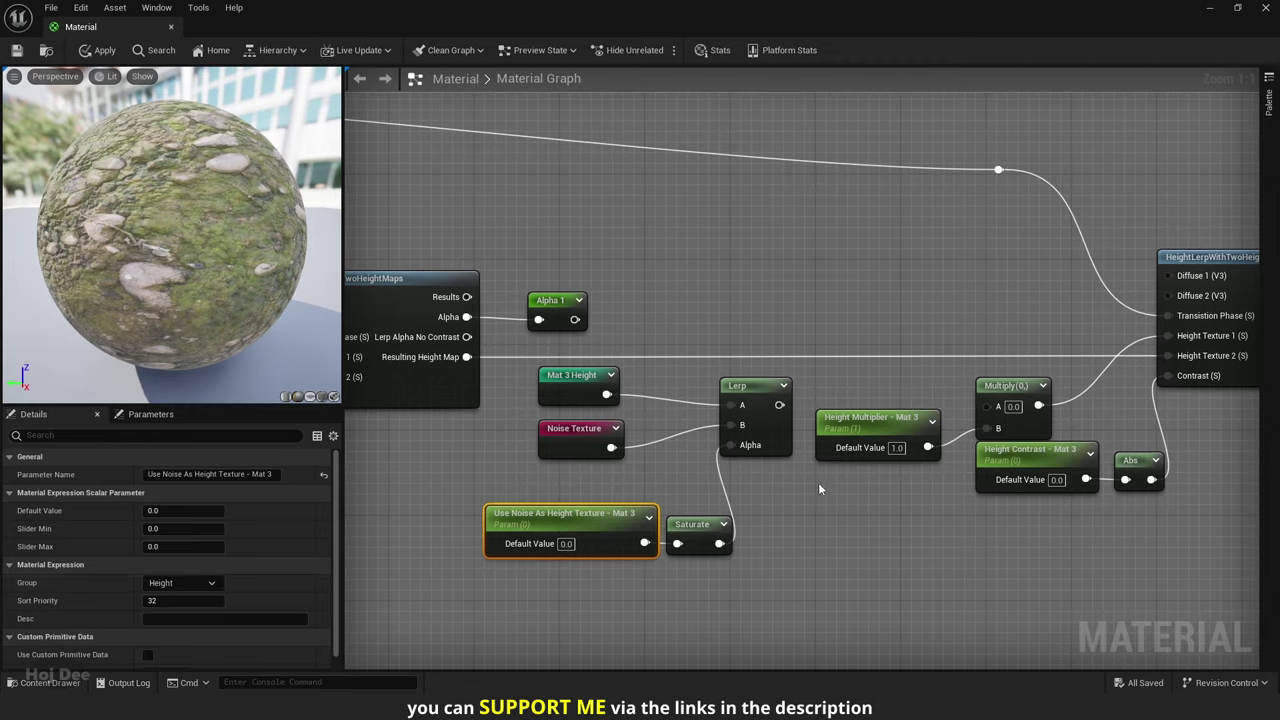
- Connect the Lerp's output to input A of the Mat 3 height Multiply node and save the material
right_drag(824, 487, 723, 534)
drag(679, 452, 680, 458)
drag(888, 459, 890, 455)
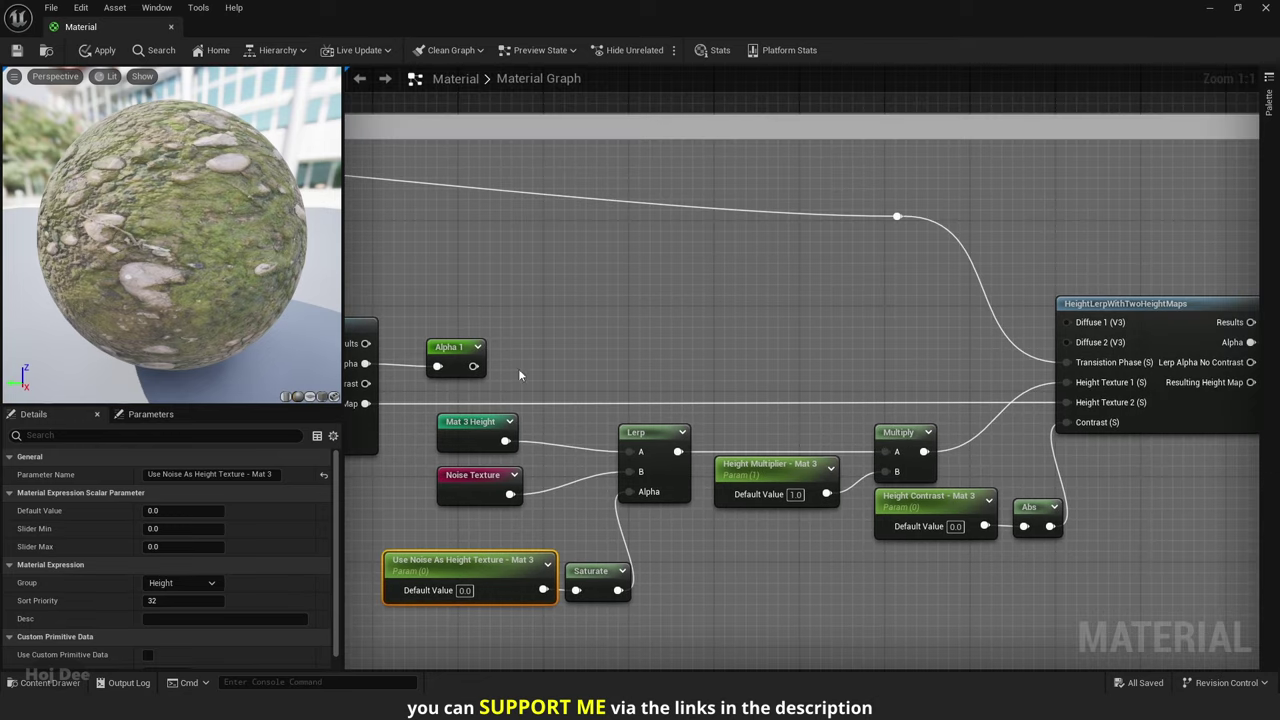
click(17, 50)
- Open Material_Inst beside the viewport and override Size - Noise Texture and Use Noise As Height Texture - Mat 3
drag(690, 30, 953, 134)
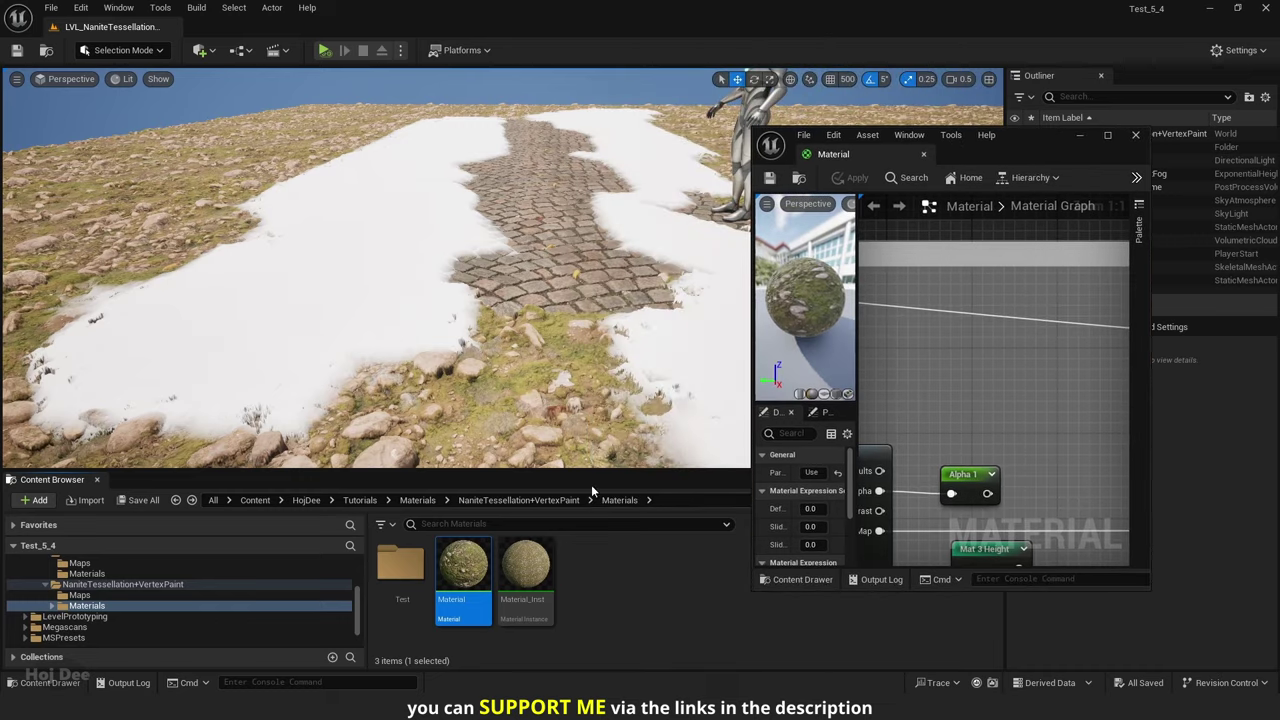
double_click(530, 558)
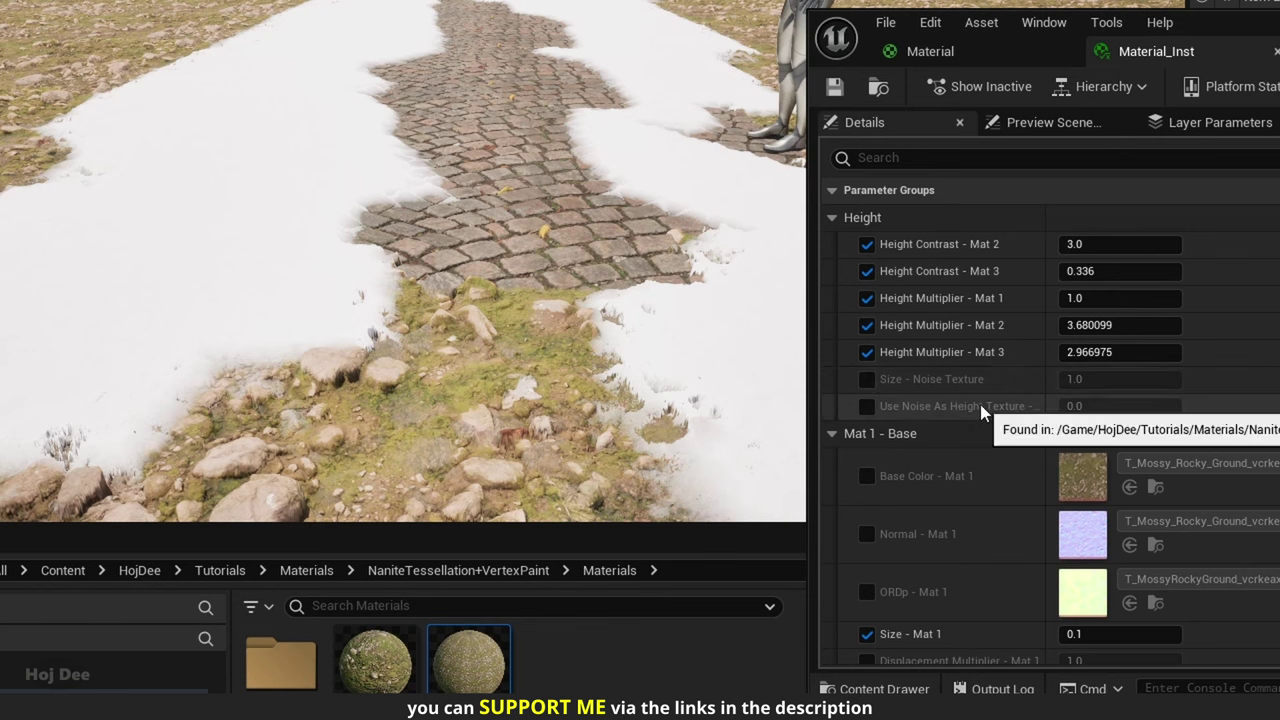
click(867, 379)
click(867, 406)
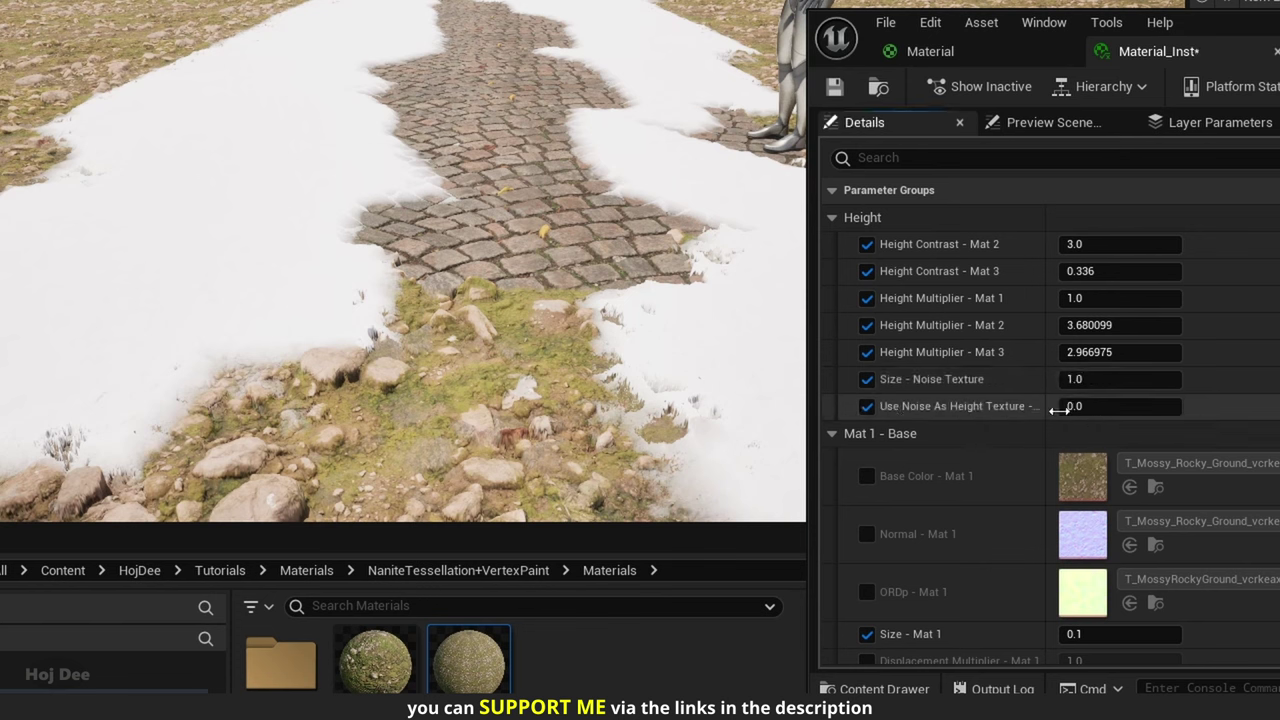
- Set Use Noise As Height Texture - Mat 3 to 0.8 and lower Size - Noise Texture to about 0.76
drag(1110, 406, 1200, 406)
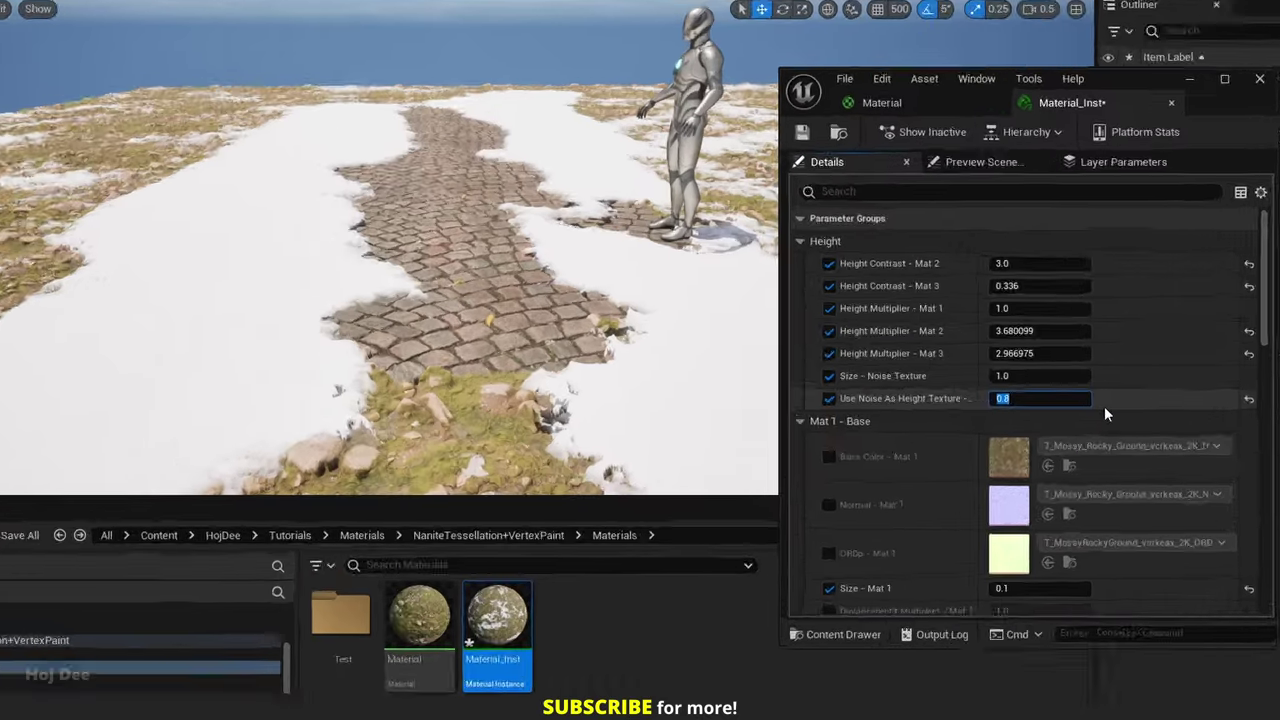
text(8)
key(Return)
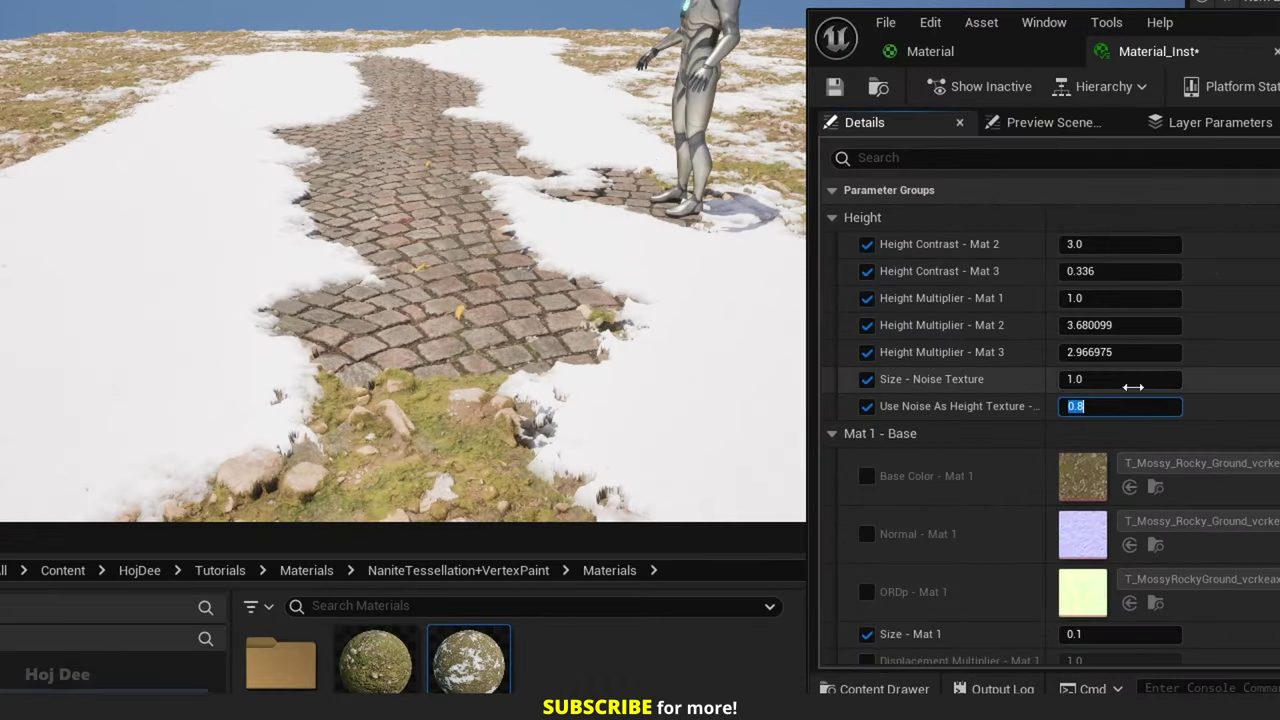
drag(1088, 380, 1060, 380)
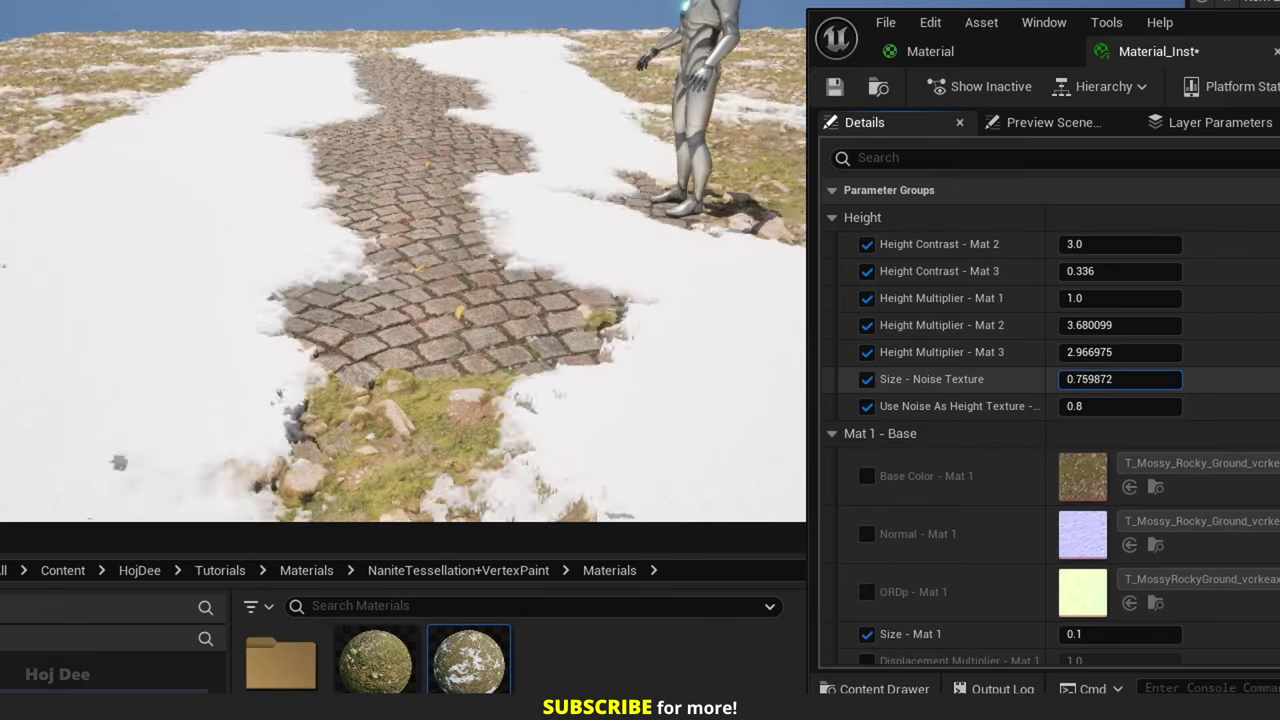